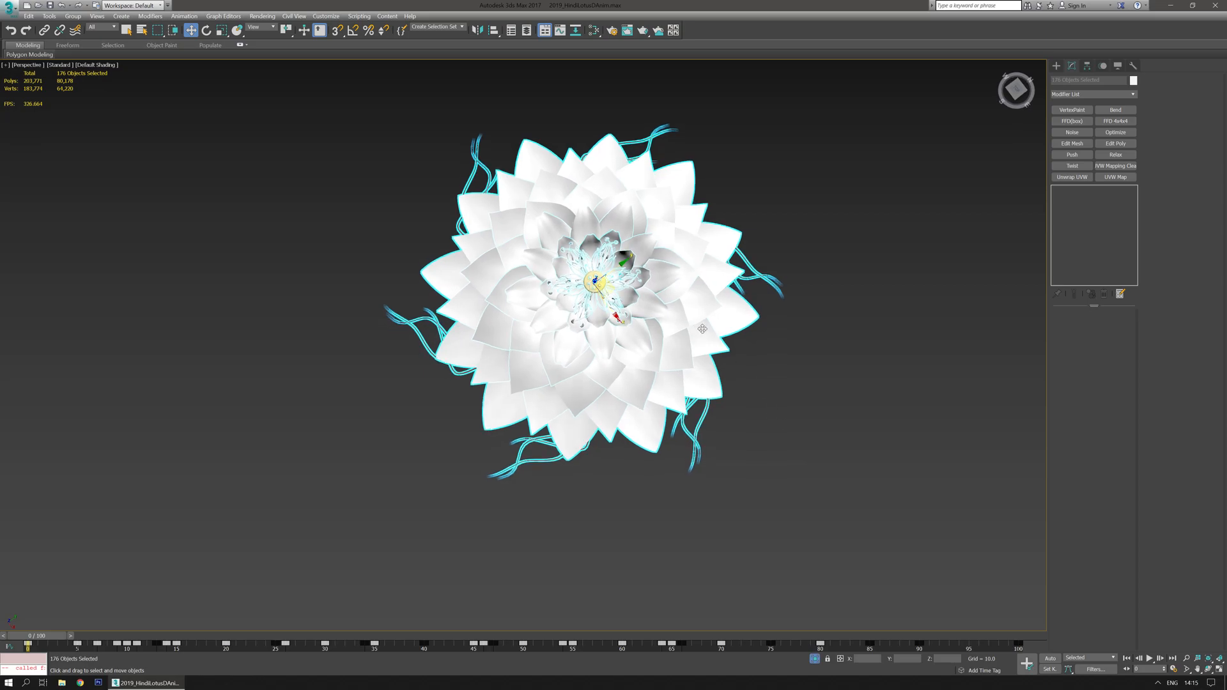
- Isolate the Tendrils named selection set, scrub the timeline to preview its animation, then end isolation
click(820, 503)
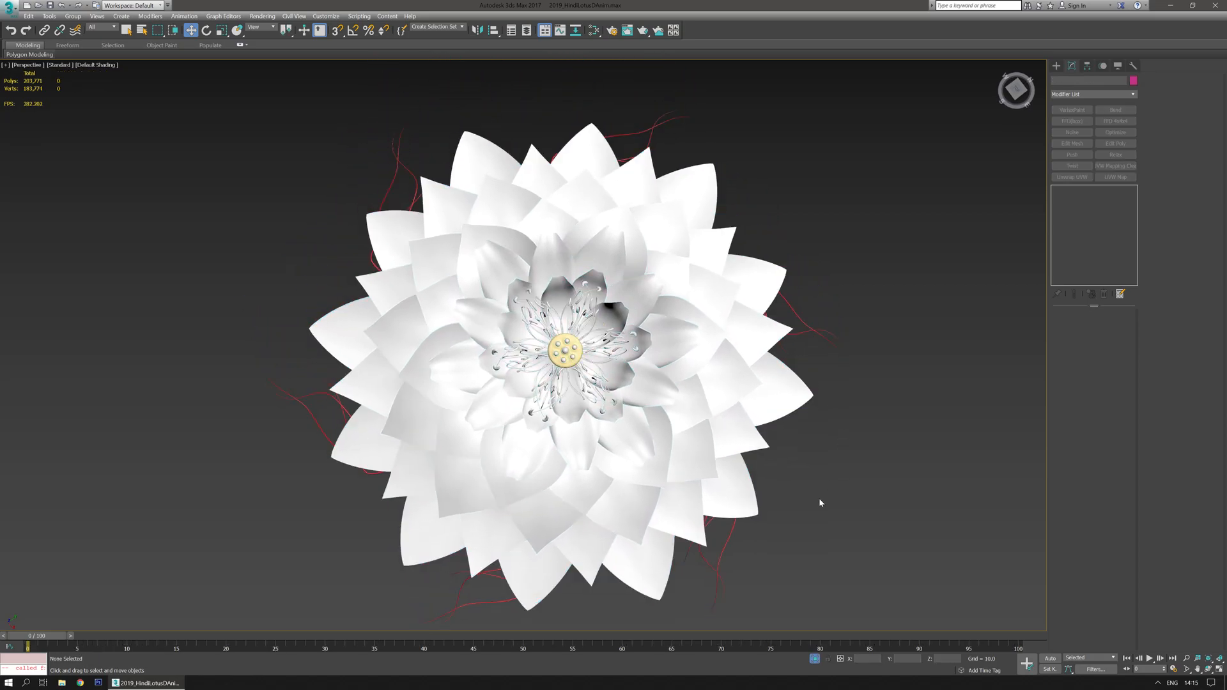
alt+middle_drag(819, 505, 787, 476)
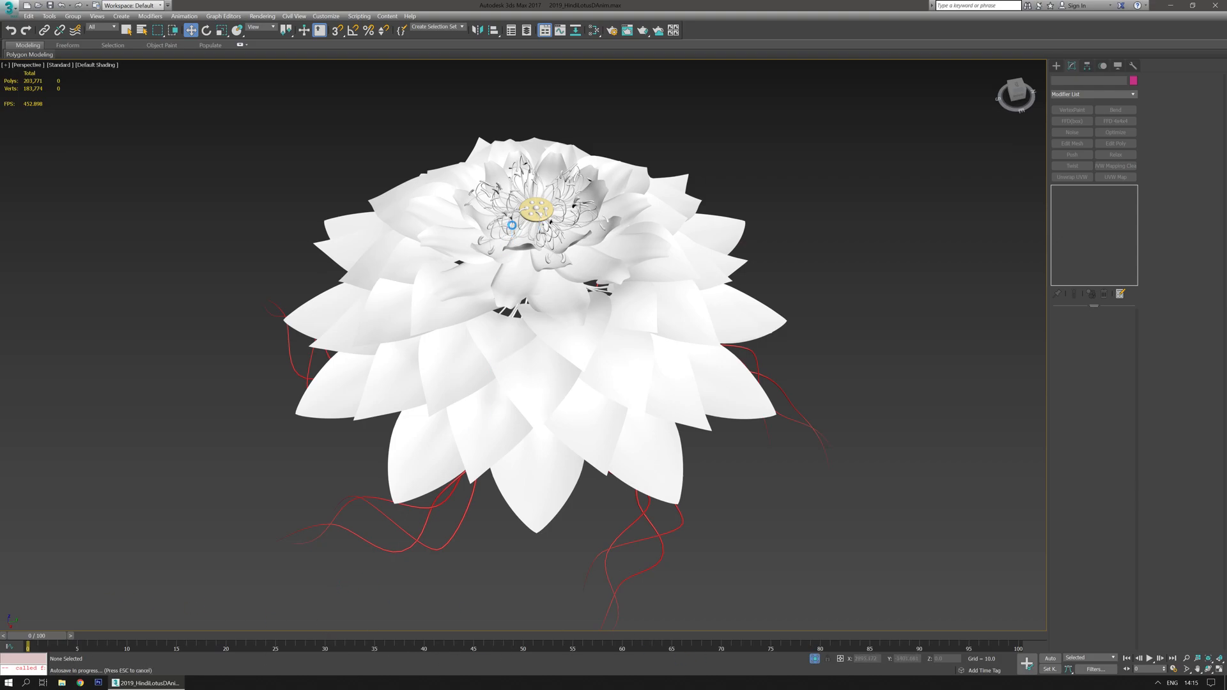
scroll(546, 182, up, 5)
middle_drag(545, 183, 567, 213)
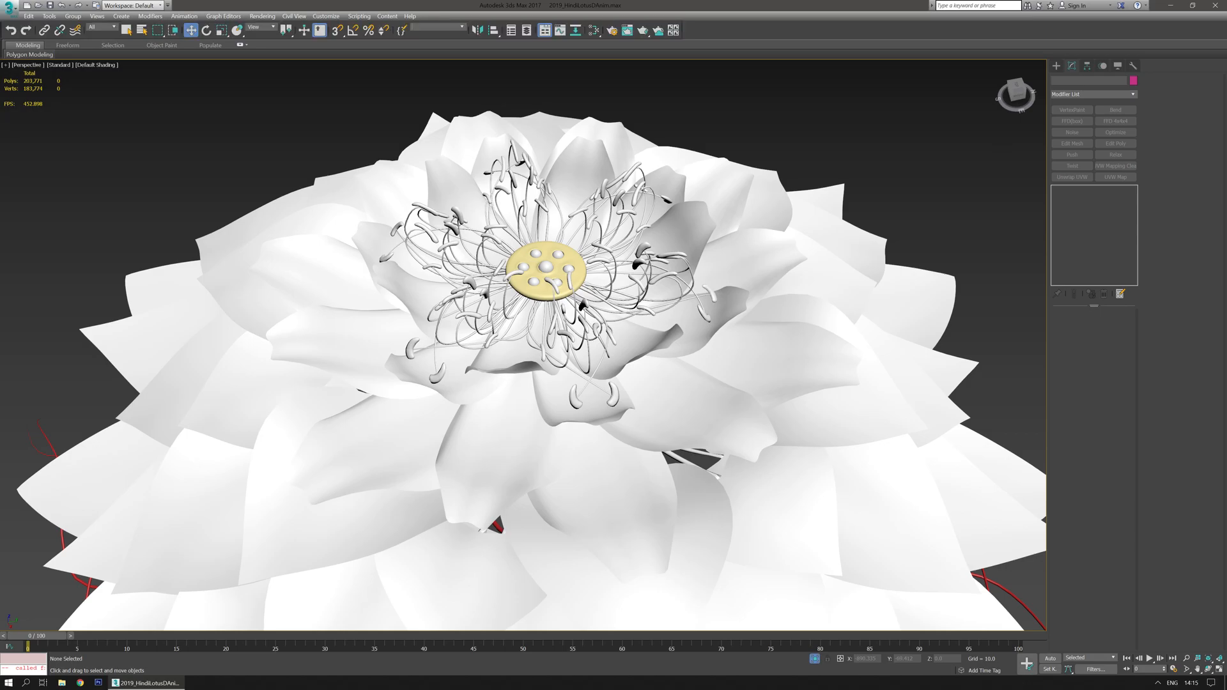
click(461, 27)
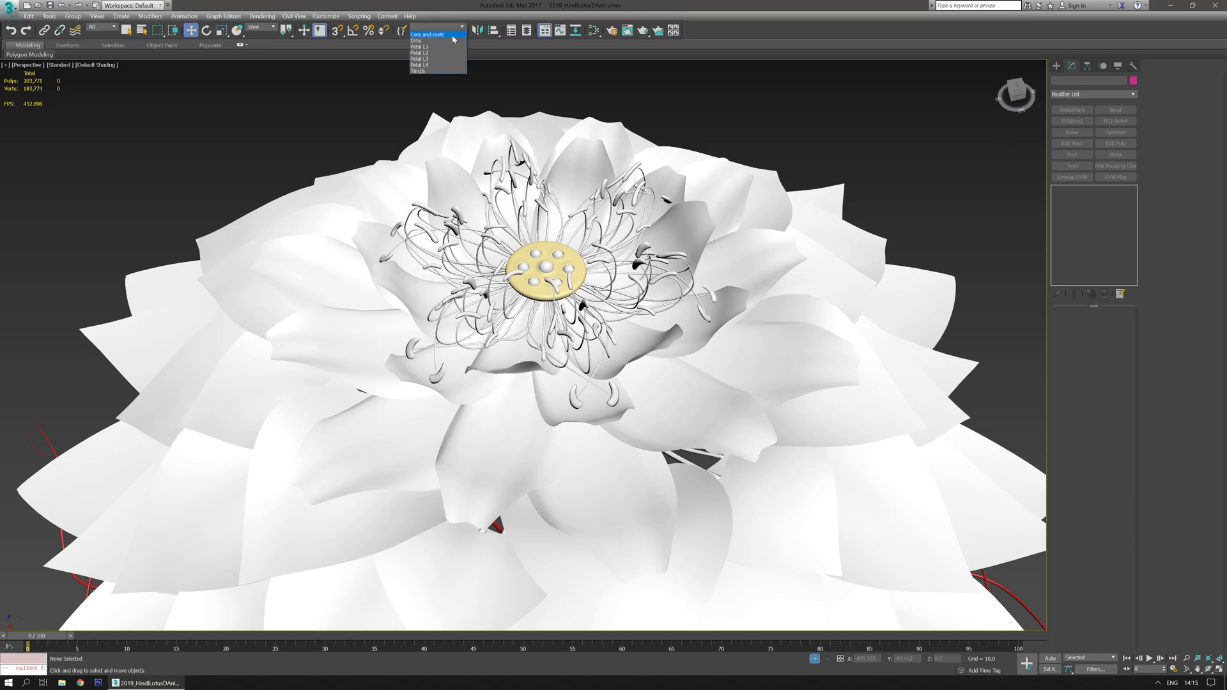
click(428, 71)
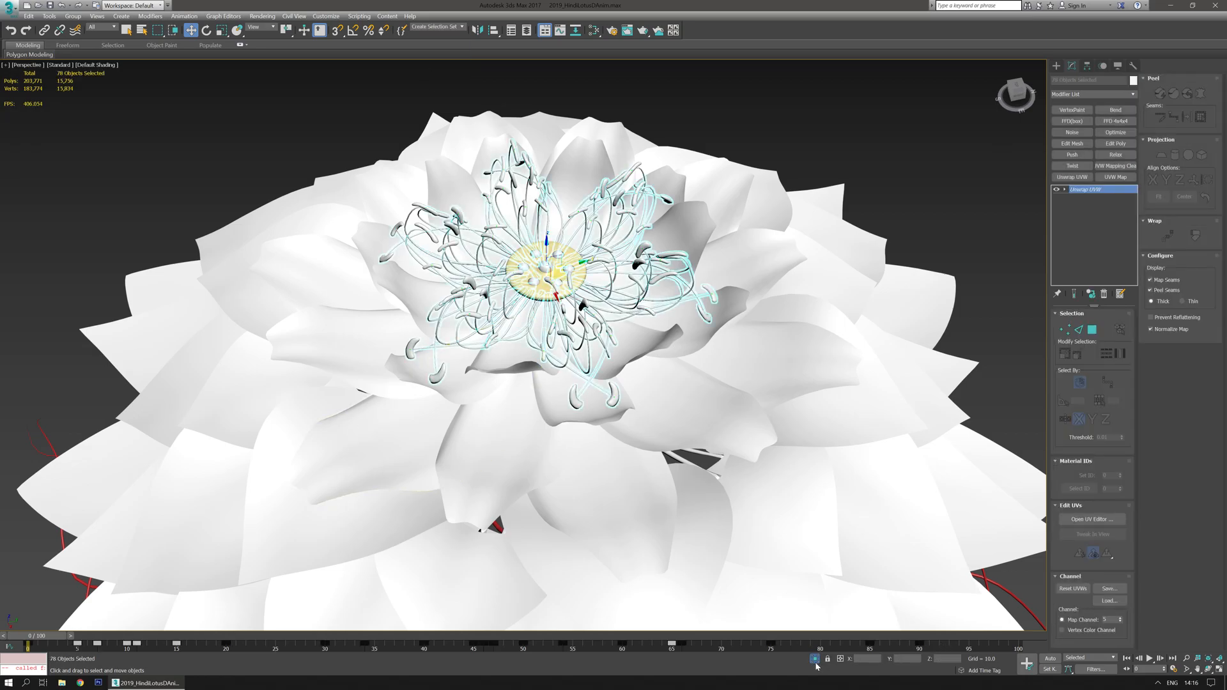
click(815, 658)
drag(38, 637, 34, 605)
key(w)
click(739, 547)
click(814, 658)
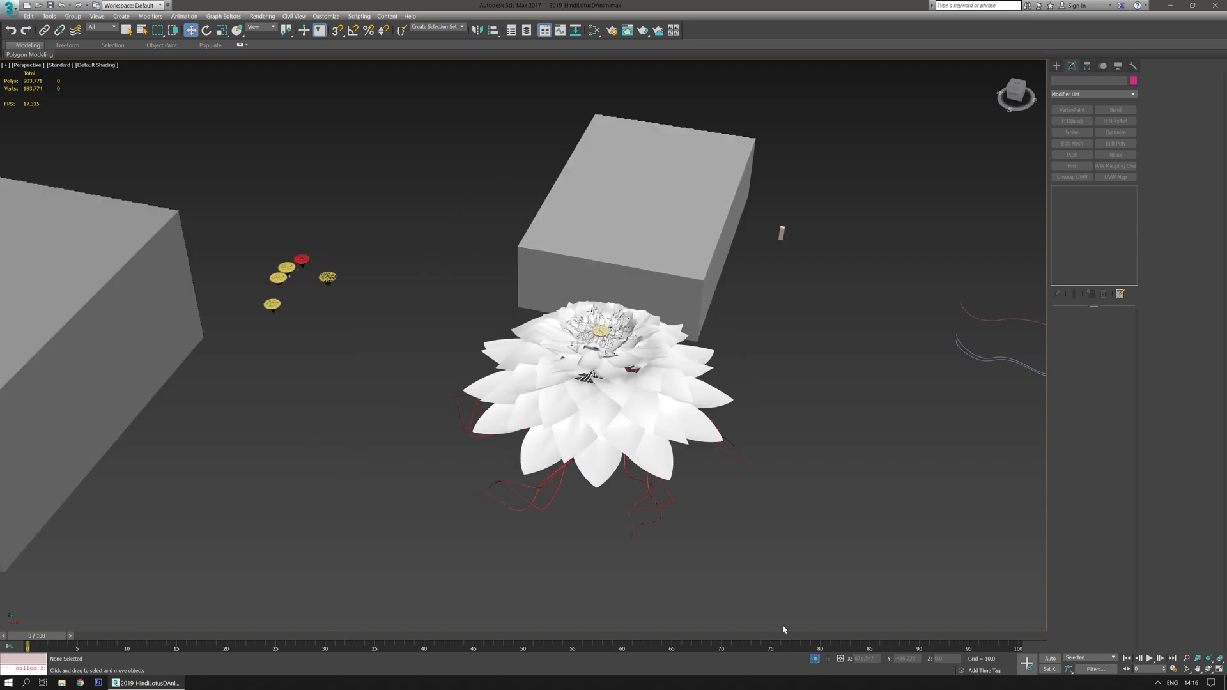
- Isolate the Petal L1 named selection set, scrub its animation on the timeline, then end isolation
click(432, 26)
click(462, 27)
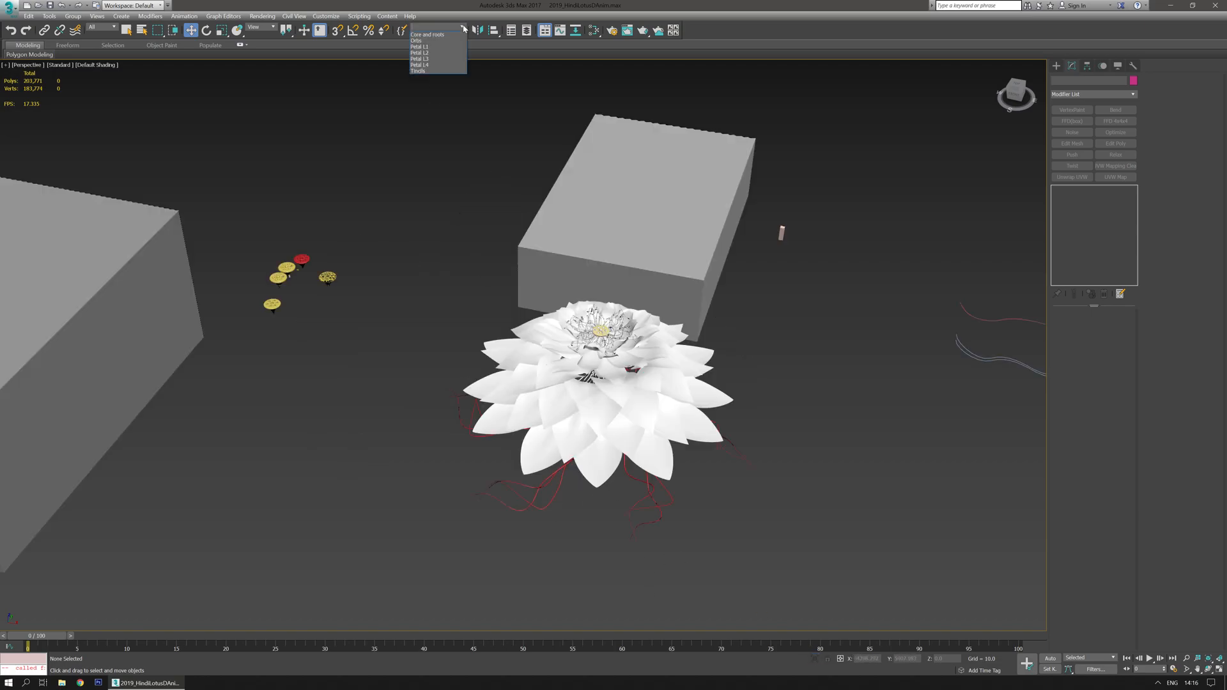
click(433, 47)
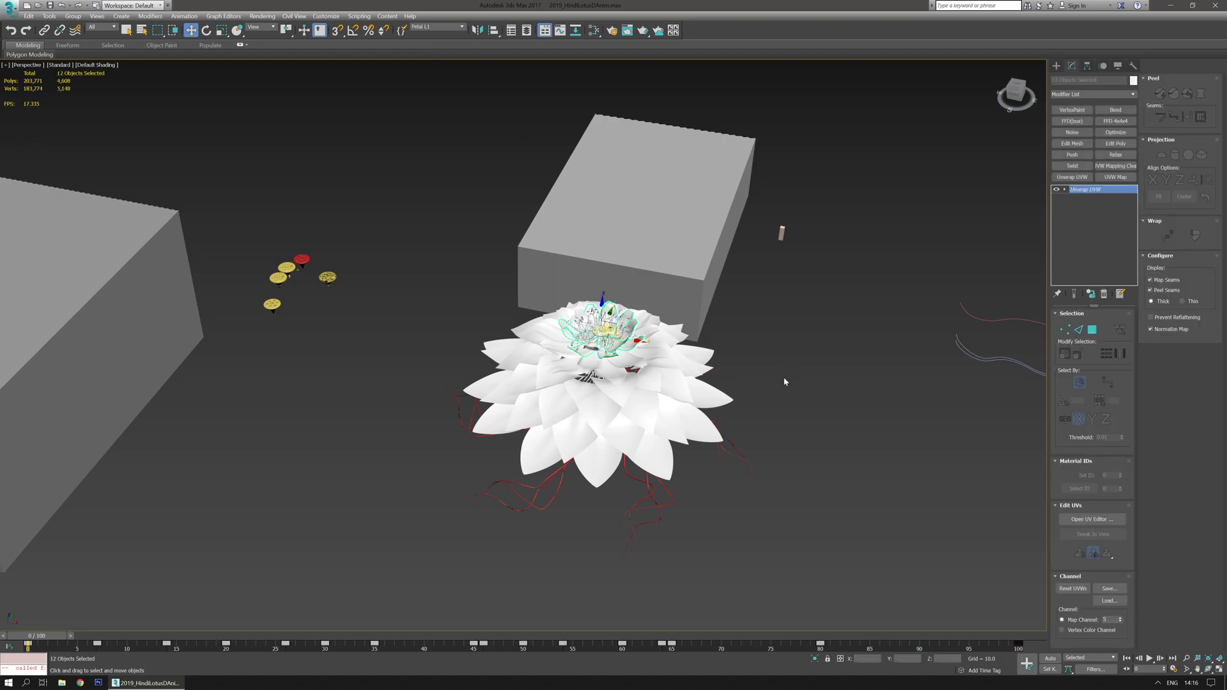
click(814, 658)
drag(57, 648, 19, 594)
key(w)
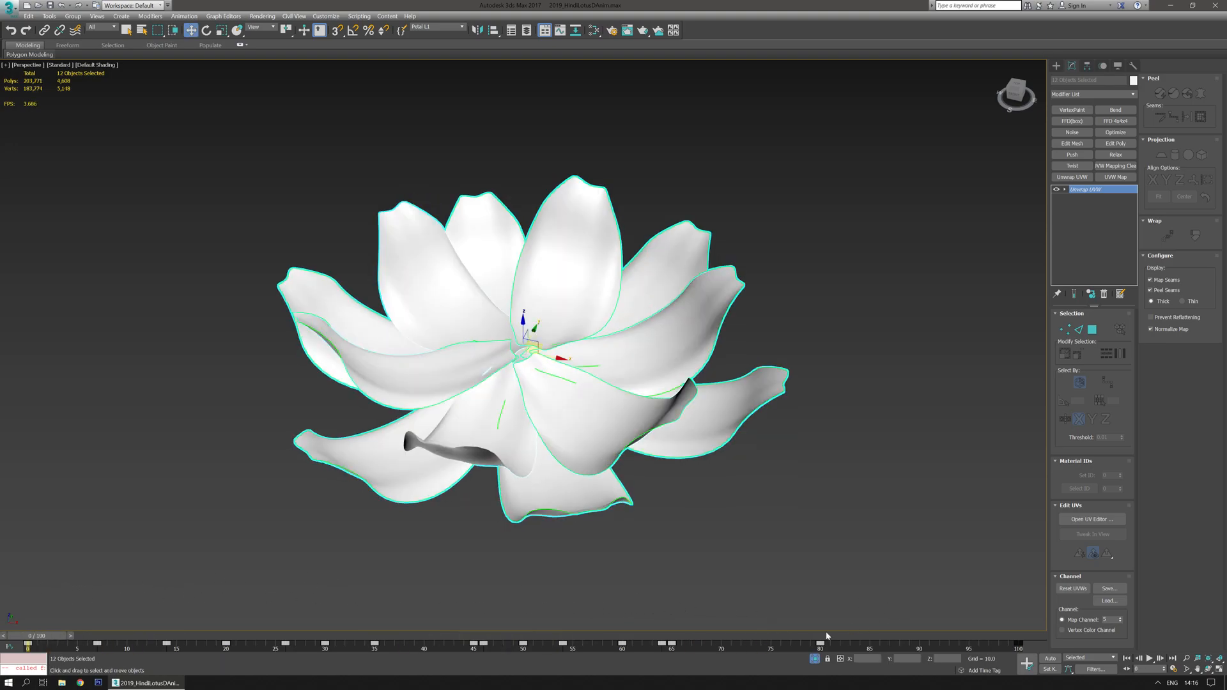
click(814, 658)
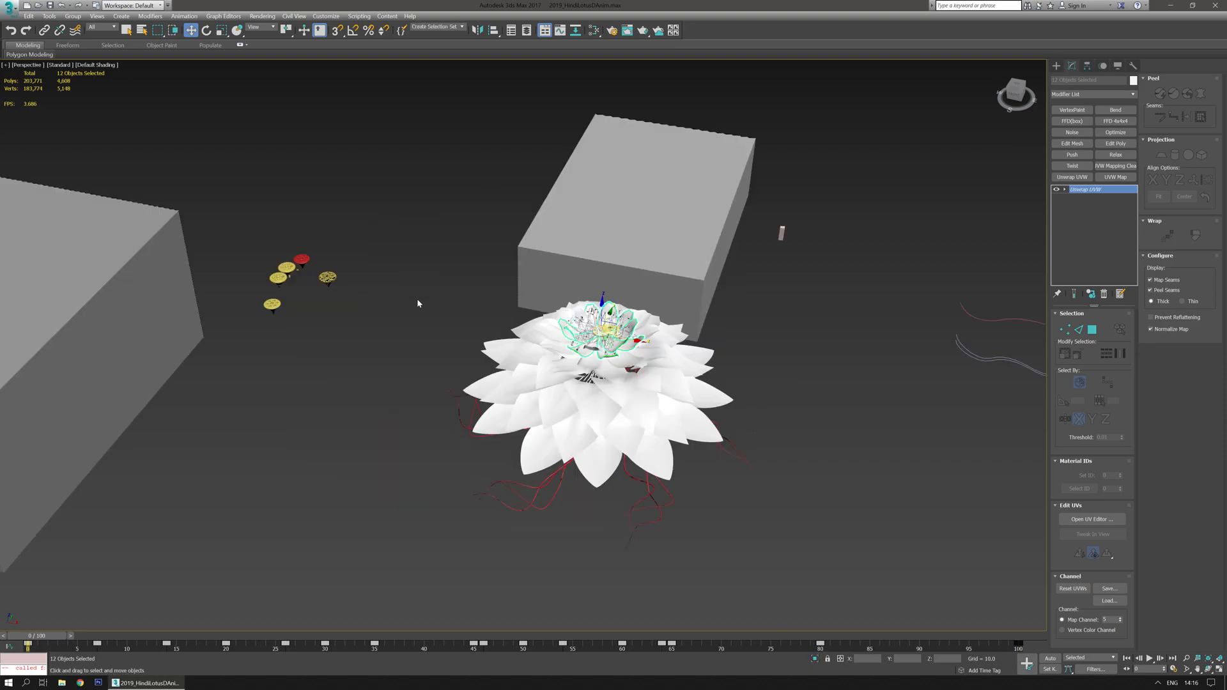
- Isolate the Petal L4 named selection set, preview its animation by scrubbing, then end isolation
click(435, 27)
click(462, 28)
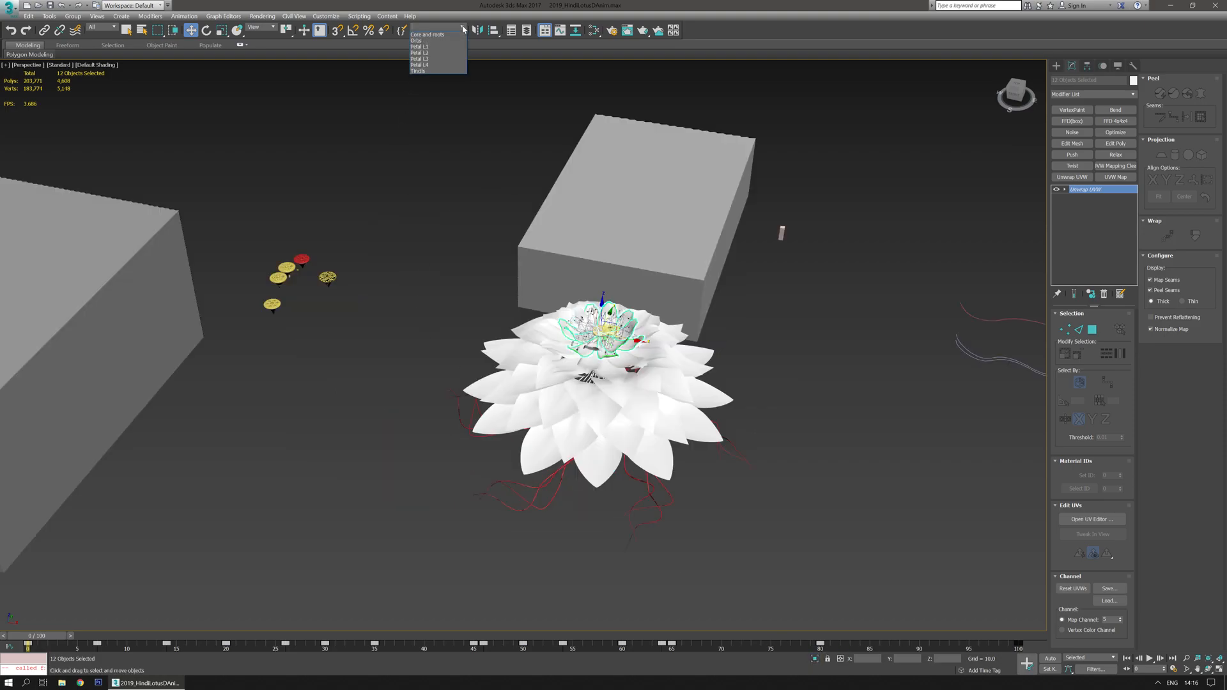
click(430, 65)
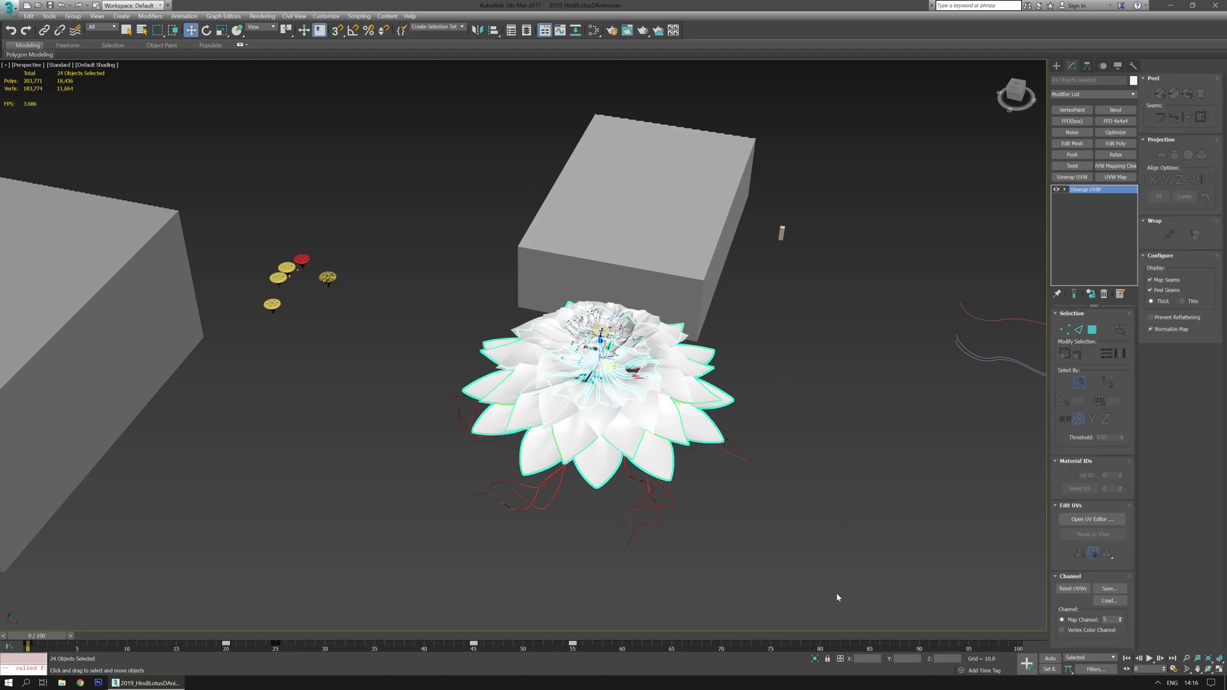
click(815, 659)
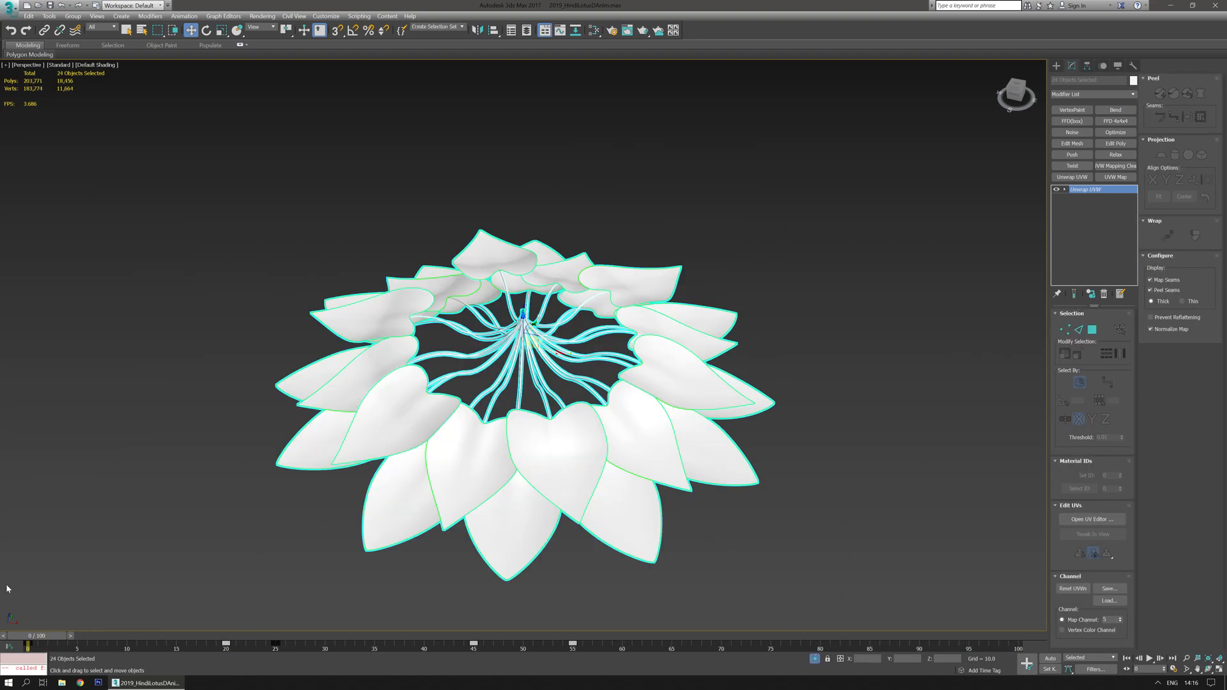
mouse_move(53, 637)
mouse_down()
mouse_move(751, 642)
mouse_move(38, 628)
mouse_up()
key(w)
click(814, 660)
scroll(729, 504, down, 2)
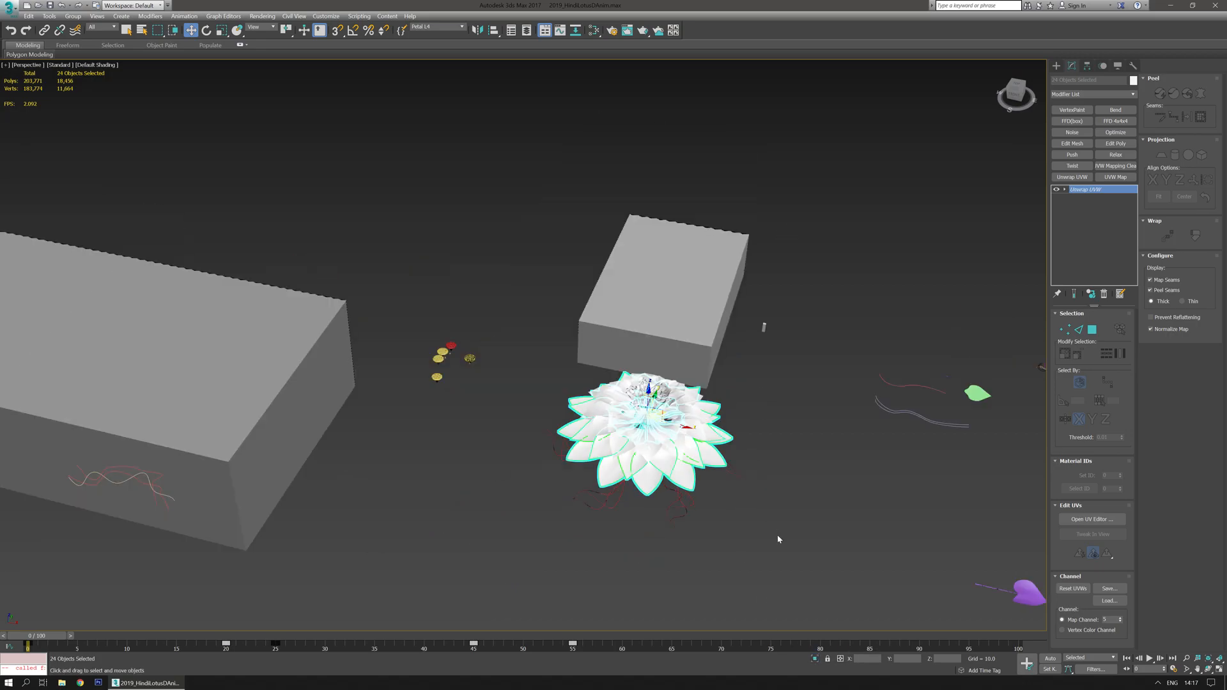
- Select one outer lotus petal and inspect its modifier stack
middle_drag(778, 538, 635, 386)
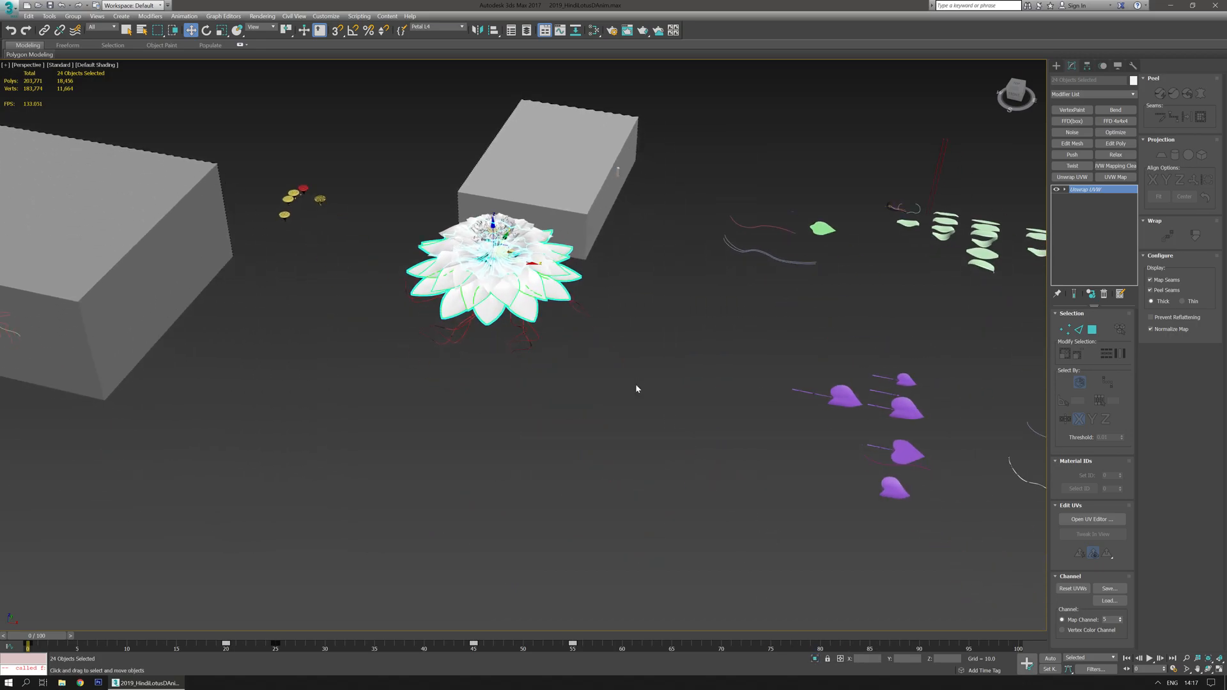
scroll(603, 320, up, 2)
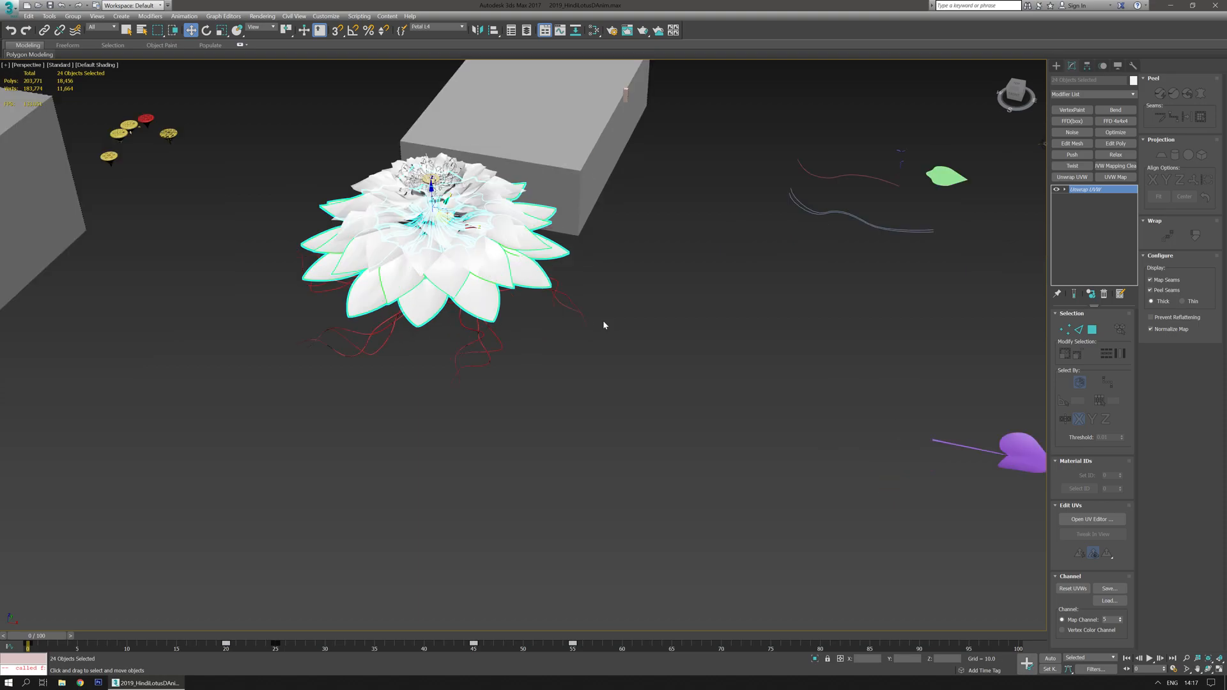
click(540, 283)
middle_drag(664, 273, 804, 303)
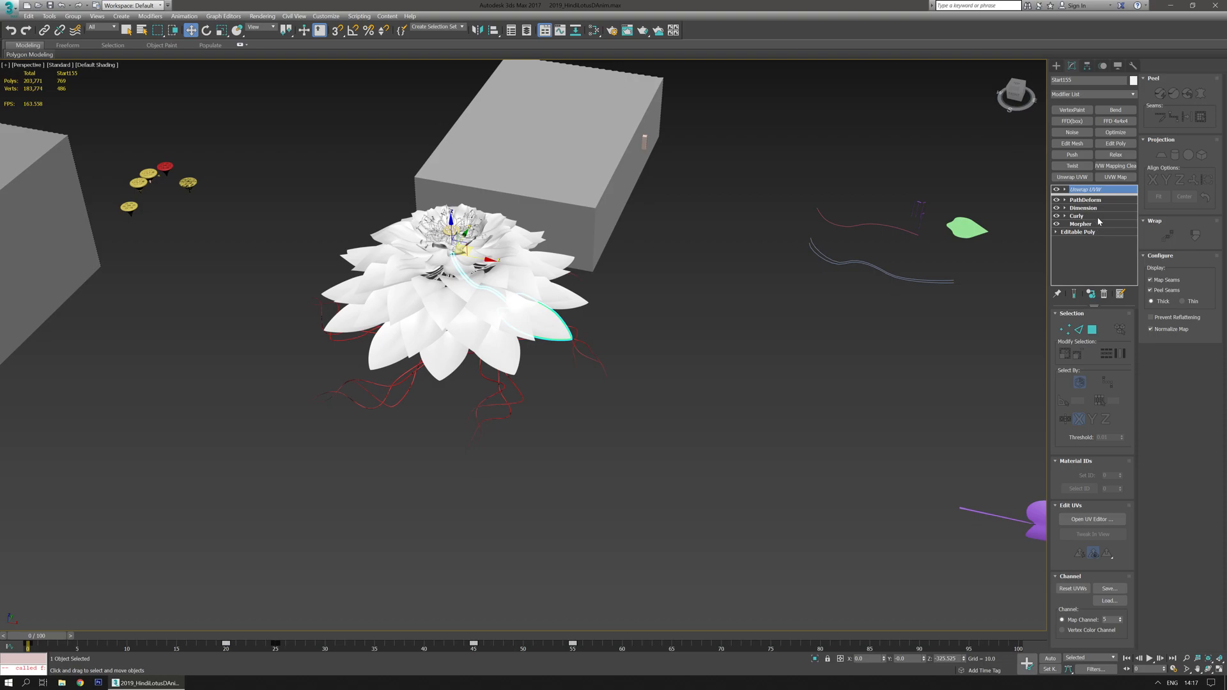
middle_drag(832, 387, 509, 274)
middle_drag(823, 466, 722, 397)
scroll(722, 398, up, 3)
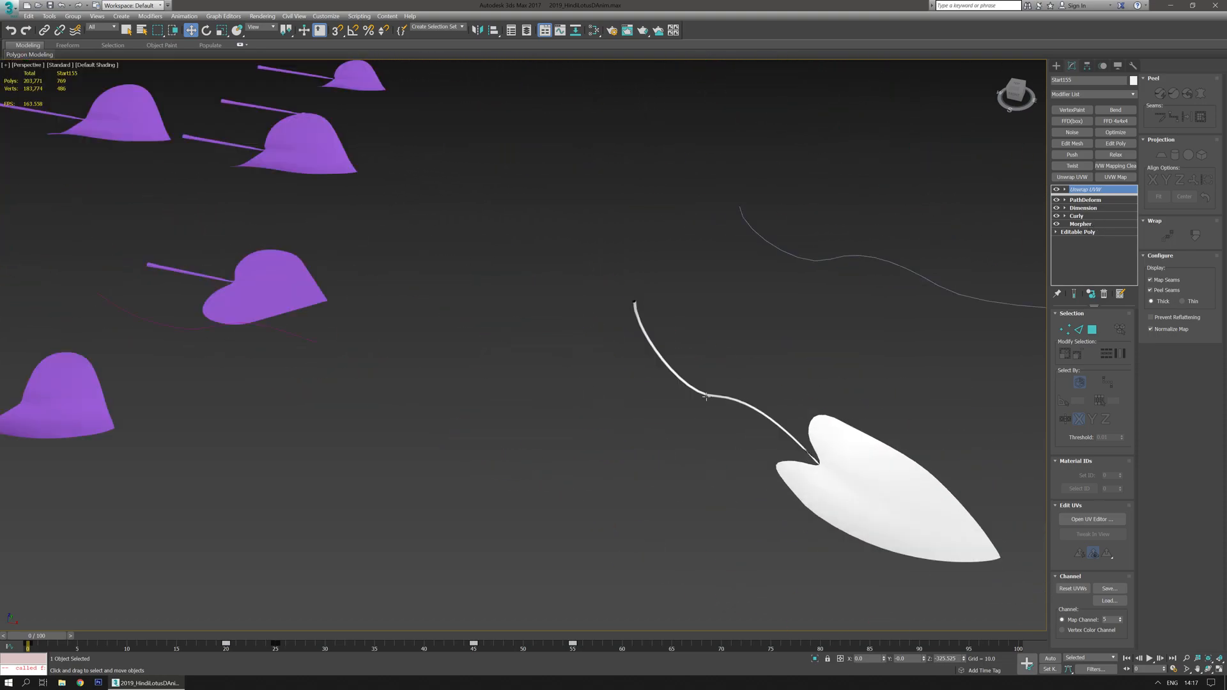
- Clone a purple heart-shaped leaf sideways as an independent copy
scroll(452, 296, down, 3)
middle_drag(406, 237, 590, 362)
click(579, 407)
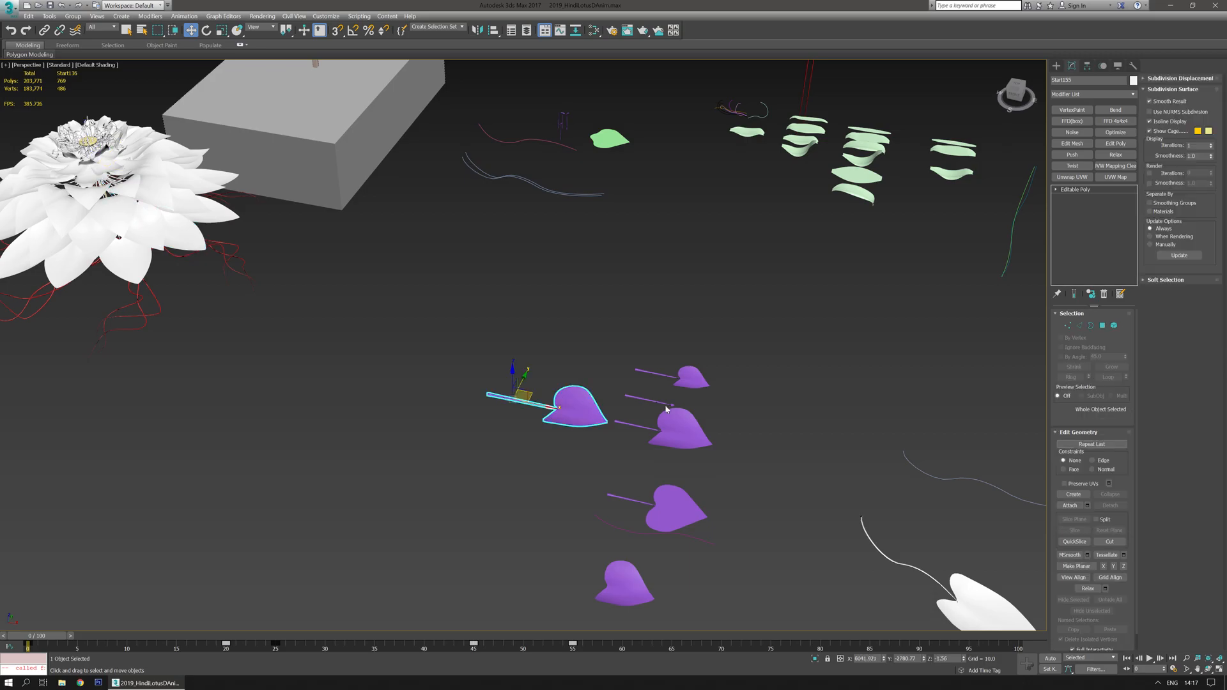
scroll(833, 428, up, 3)
middle_drag(833, 428, 783, 397)
scroll(631, 382, up, 2)
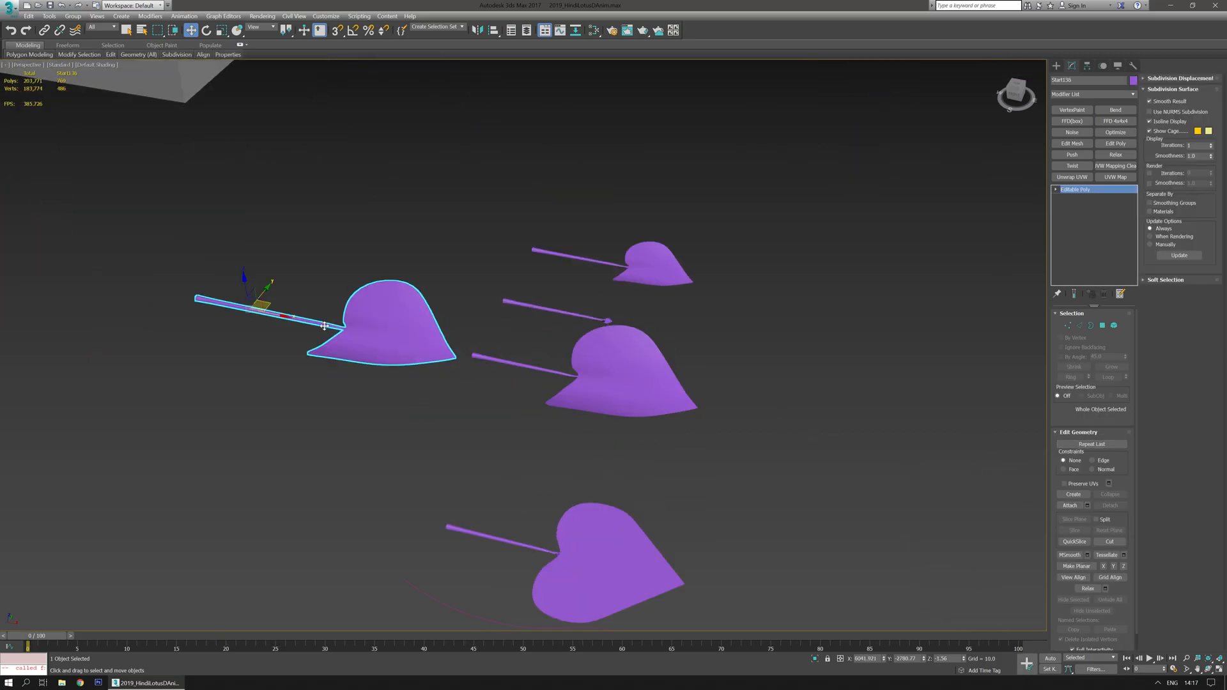
shift+drag(263, 303, 806, 344)
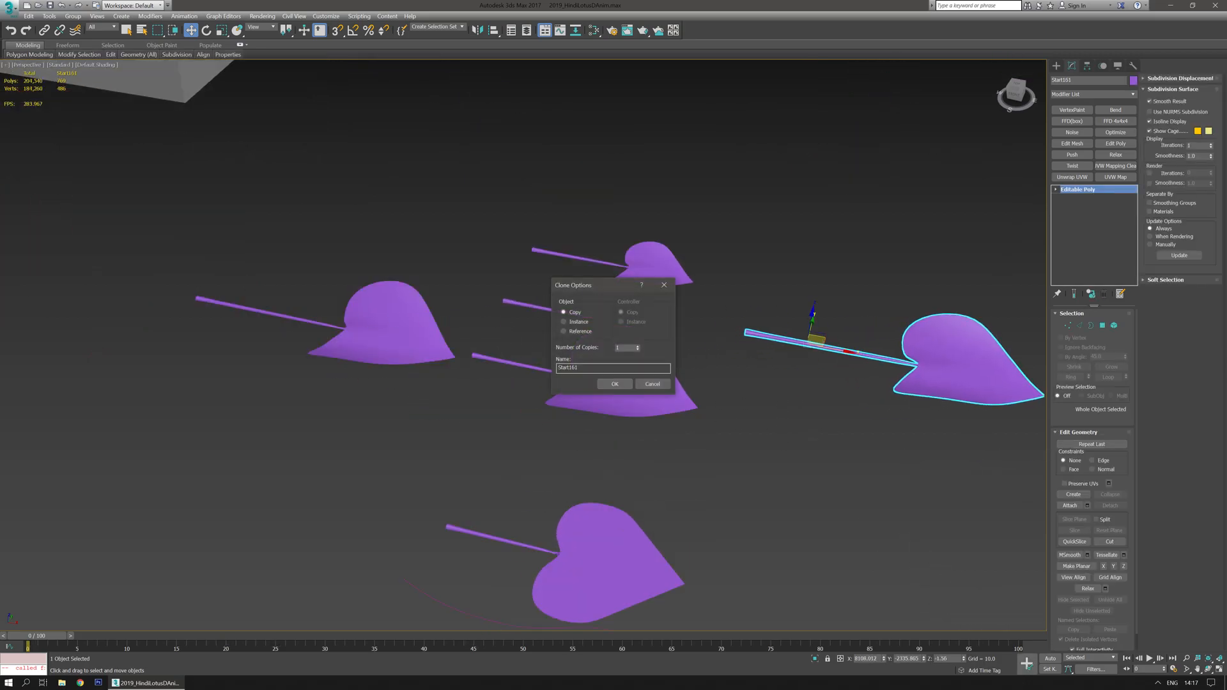
click(603, 381)
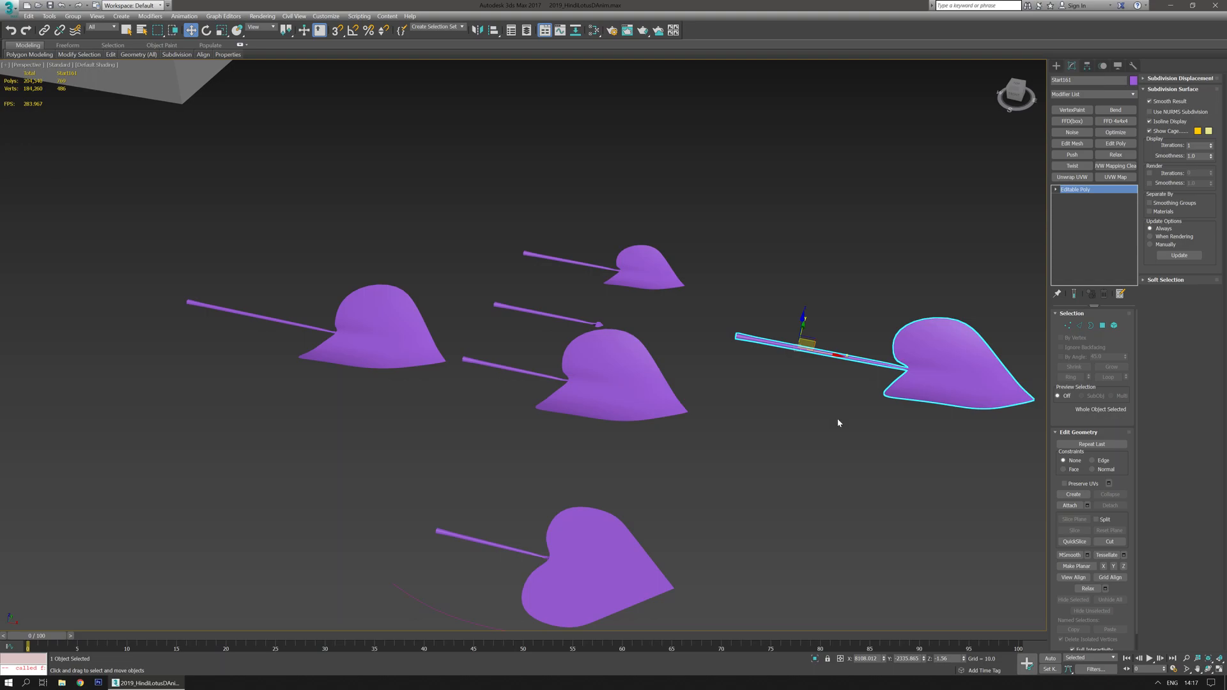
- Add a Morpher modifier to the copied leaf and pick another leaf as its first morph target
click(1134, 96)
scroll(1087, 288, down, 10)
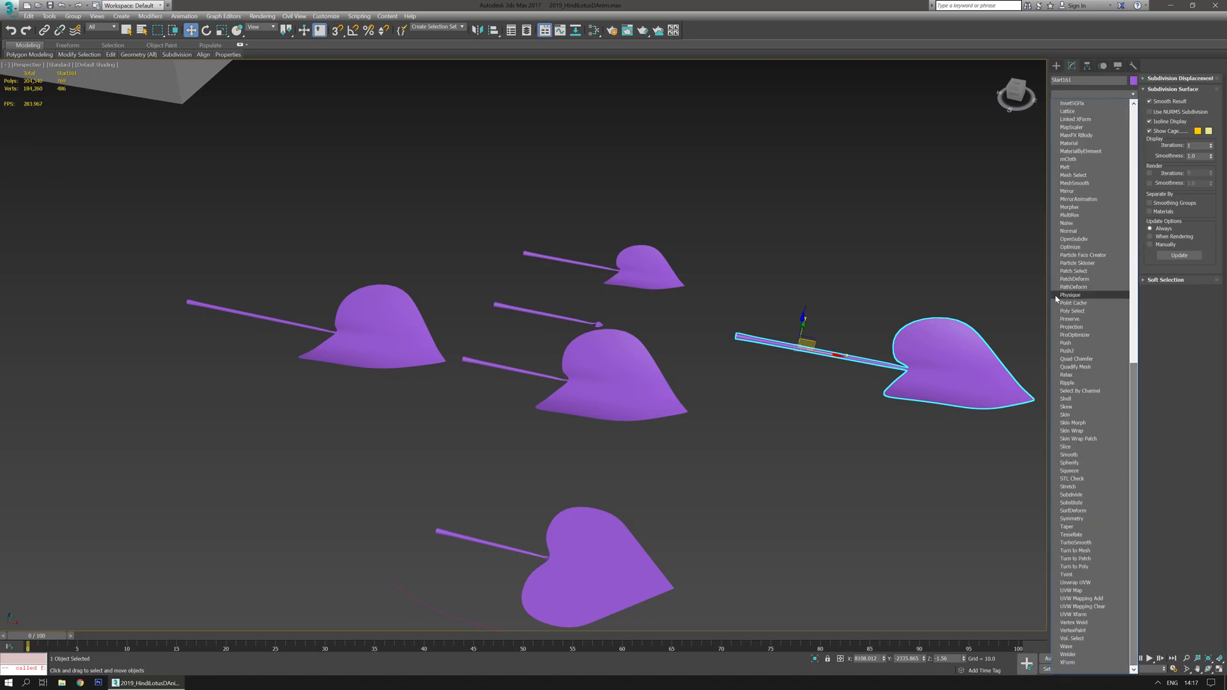
click(1080, 207)
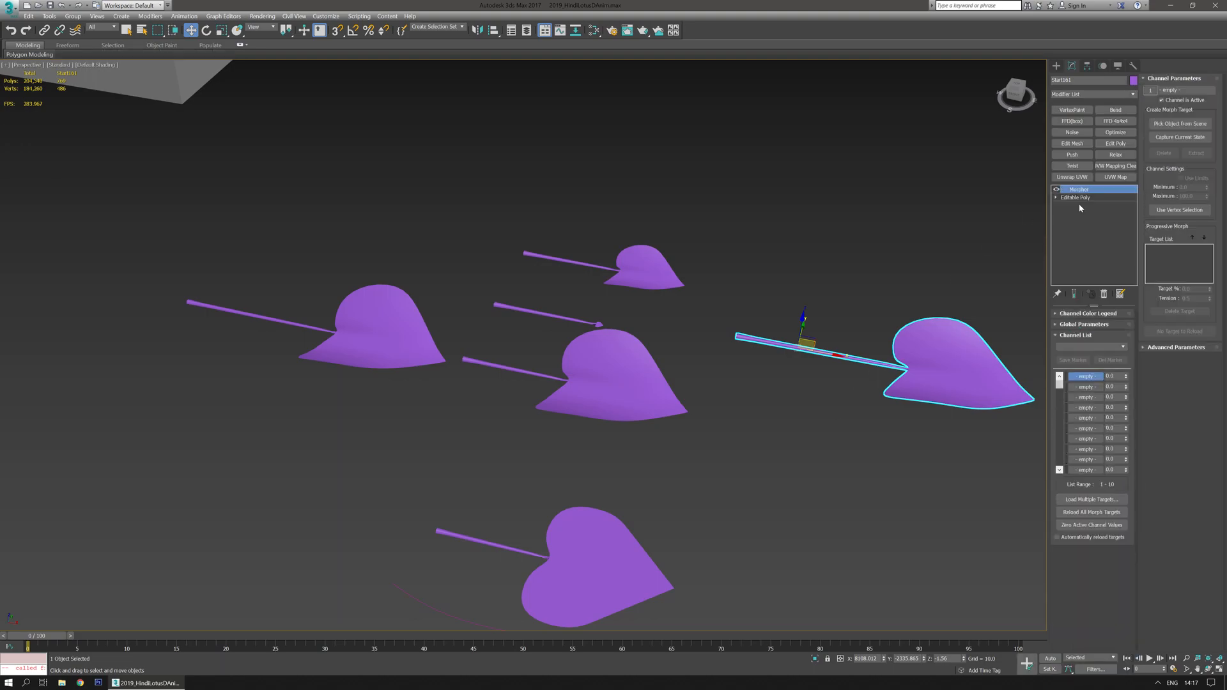
click(1180, 123)
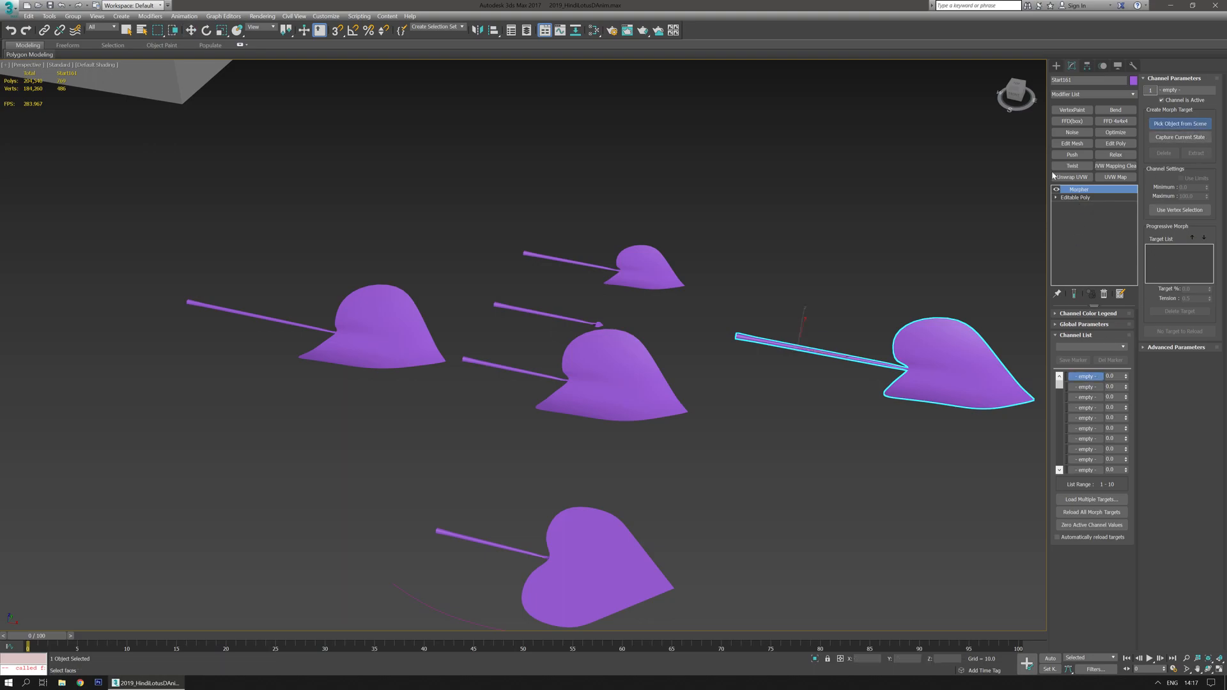
click(584, 323)
middle_drag(811, 457, 784, 465)
mouse_move(1127, 379)
mouse_down()
mouse_move(1131, 322)
mouse_move(1118, 390)
mouse_up()
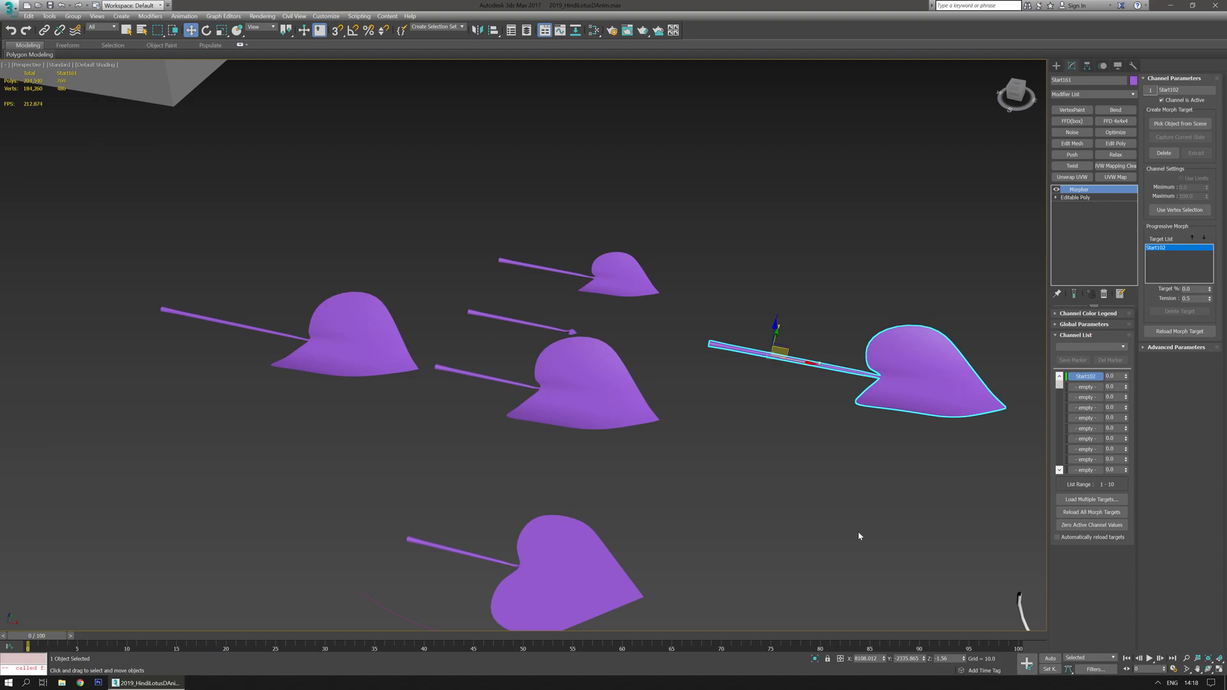
- Remove the Morpher modifier from the copied leaf's stack
middle_drag(858, 536, 823, 524)
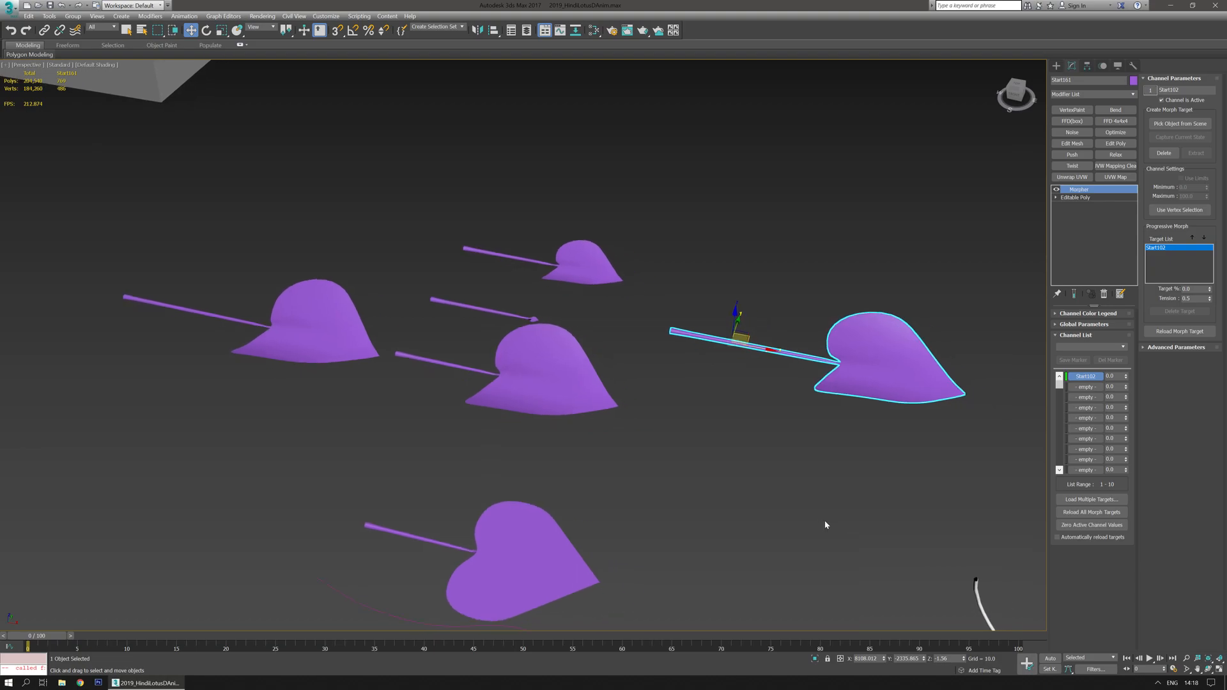
middle_drag(811, 512, 708, 469)
middle_drag(706, 424, 710, 438)
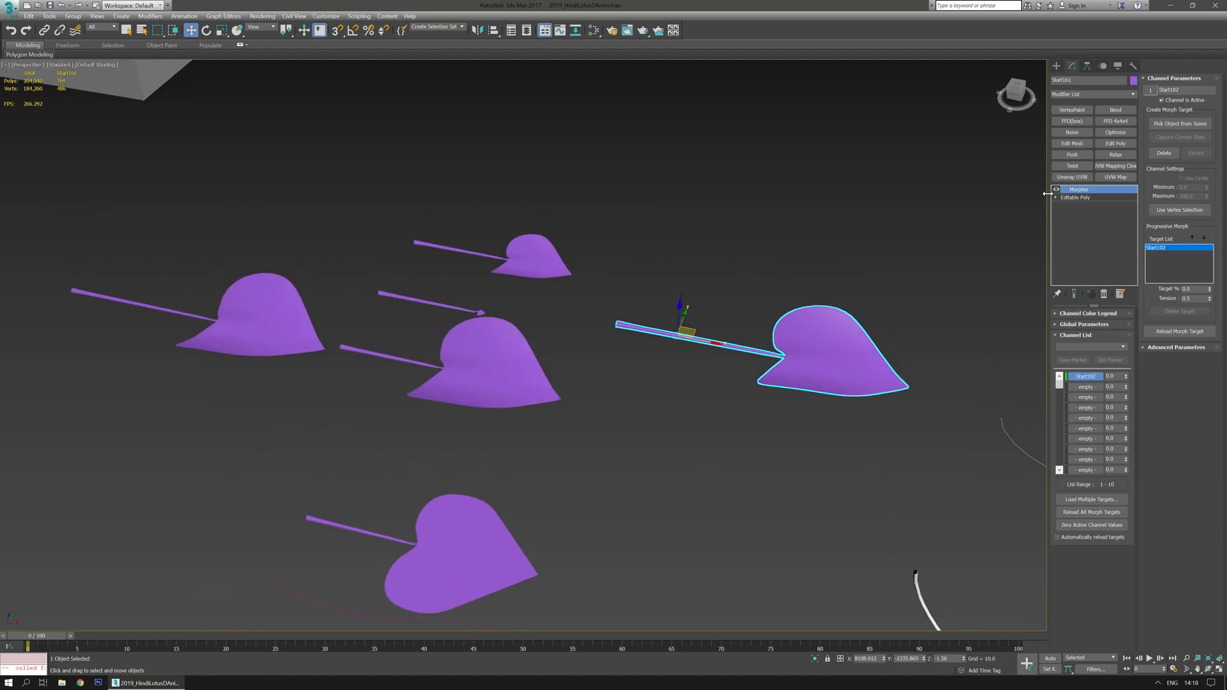
click(1105, 294)
- Select and delete the copied leaf
click(688, 382)
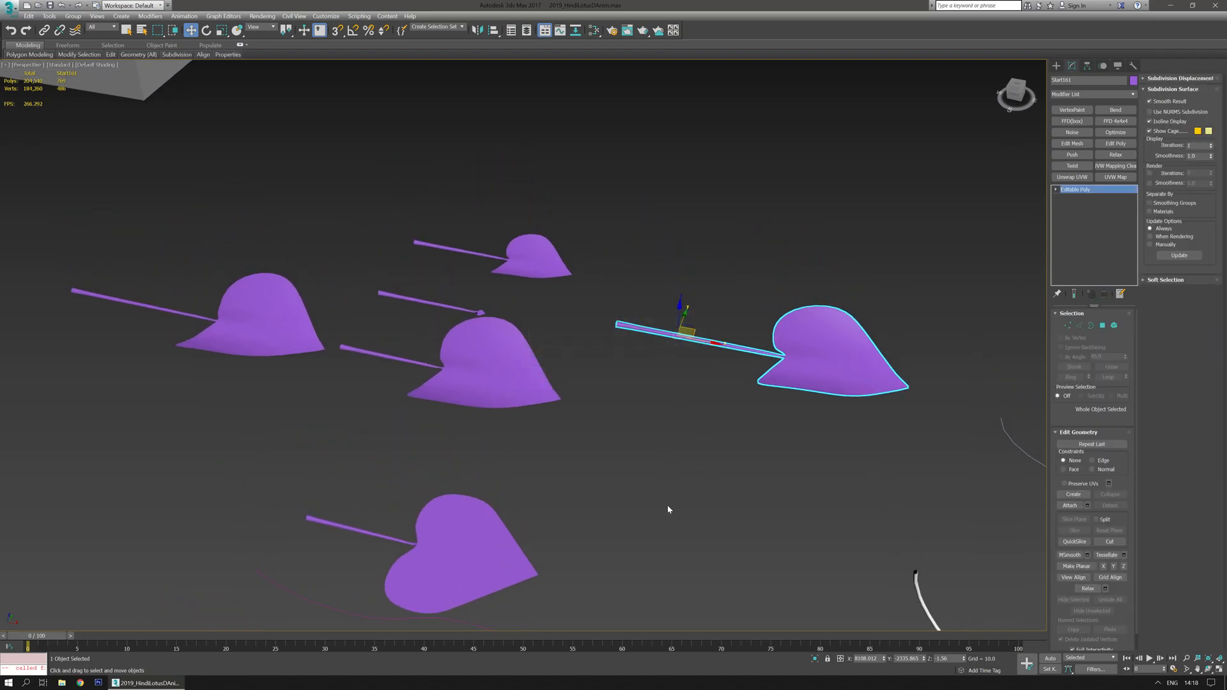
middle_drag(667, 503, 721, 383)
click(543, 418)
alt+middle_drag(616, 403, 775, 188)
click(816, 137)
key(Delete)
- Clone another heart-shaped leaf sideways as an independent copy
click(398, 429)
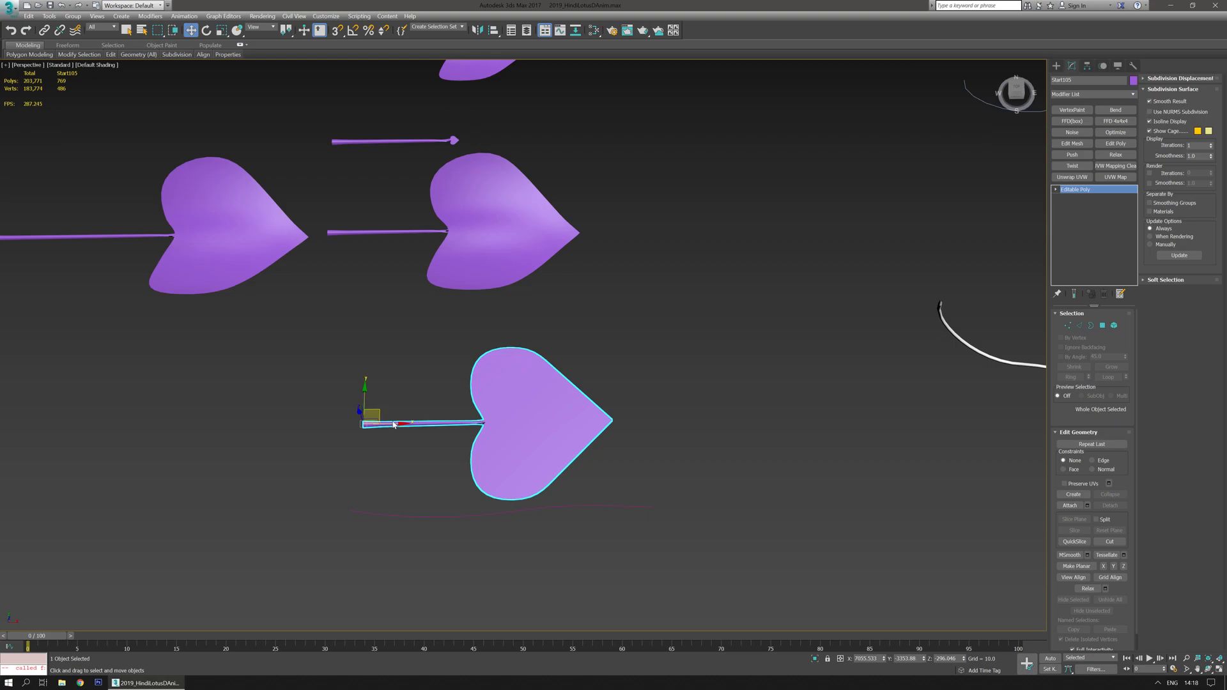
shift+drag(399, 429, 754, 423)
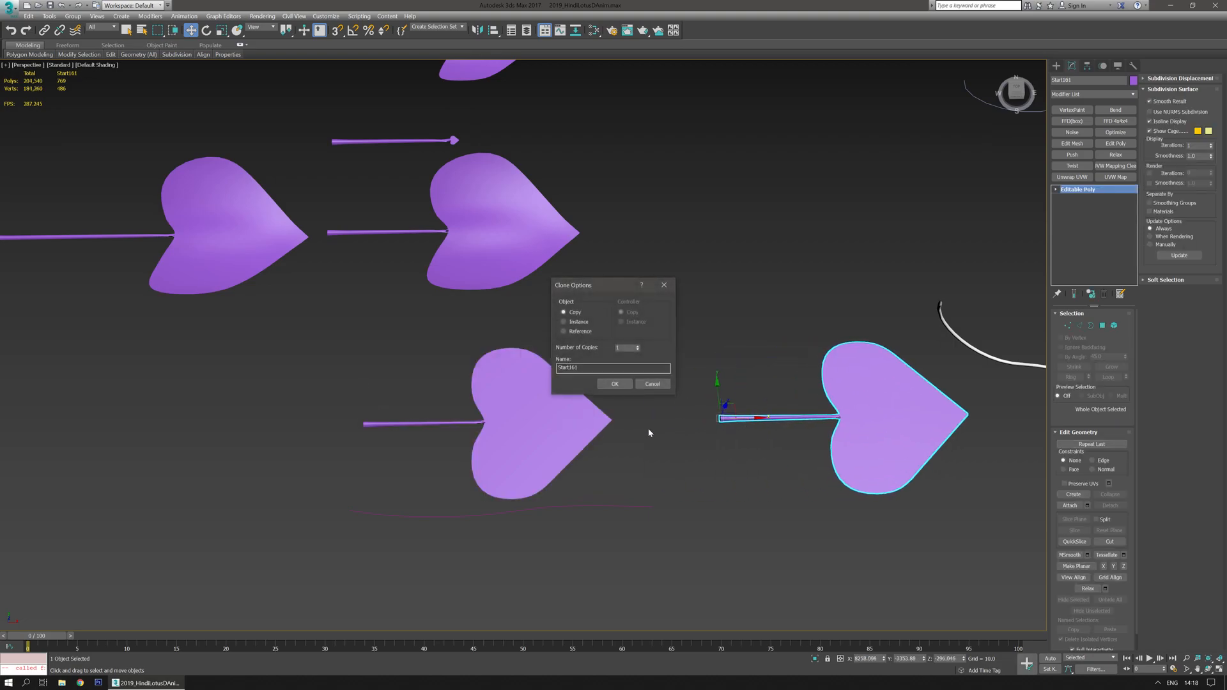
click(614, 384)
- Add a Curly modifier to the new leaf and set its Amount to 486.0 and Strength to -42.1
scroll(844, 439, up, 2)
mouse_move(843, 438)
middle_down()
mouse_move(662, 433)
mouse_move(628, 404)
middle_up()
click(1134, 94)
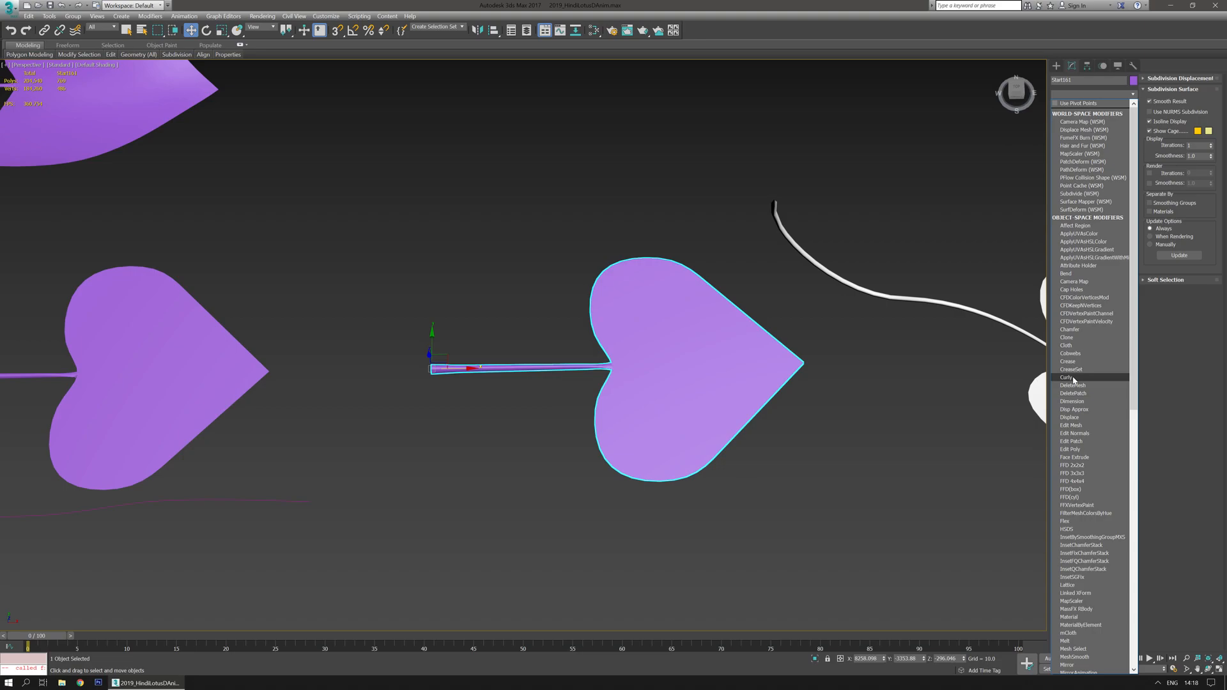
click(1074, 378)
alt+middle_drag(895, 400, 992, 382)
drag(1126, 357, 1174, 638)
alt+middle_drag(546, 454, 645, 460)
click(814, 659)
alt+middle_drag(627, 503, 754, 410)
scroll(710, 423, down, 3)
drag(1126, 379, 1097, 486)
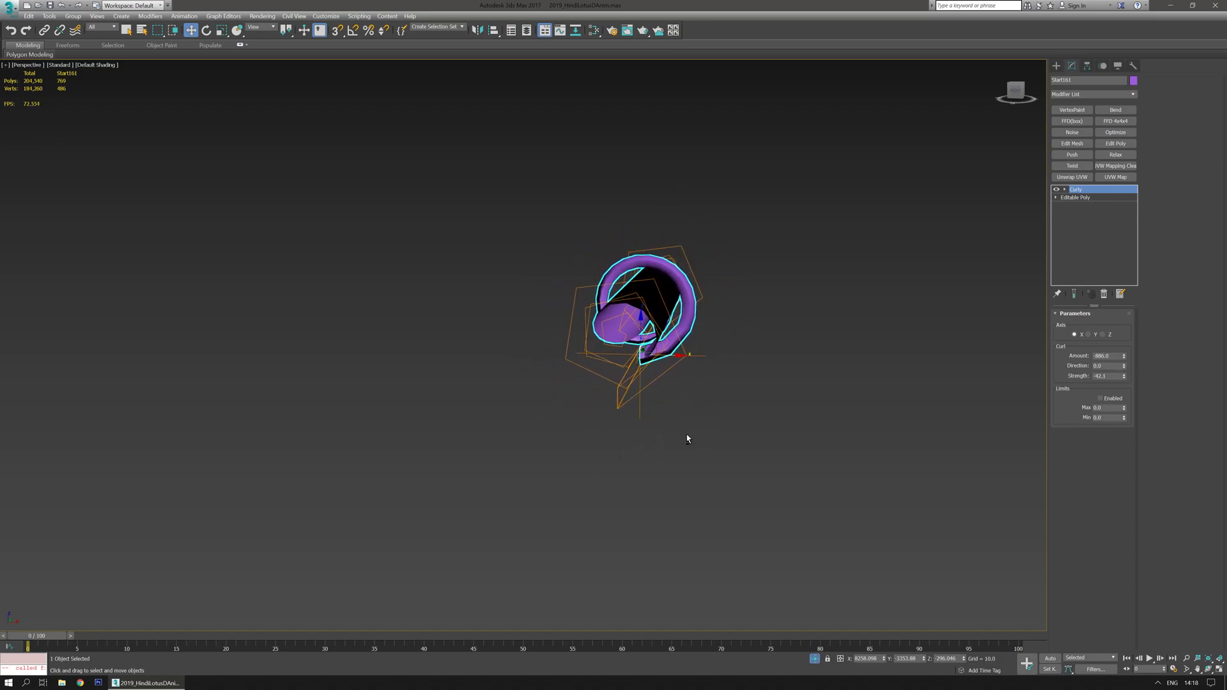
alt+middle_drag(688, 439, 690, 435)
- Turn on Auto Key and move the time slider to frame 50
middle_drag(860, 376, 818, 418)
click(1050, 659)
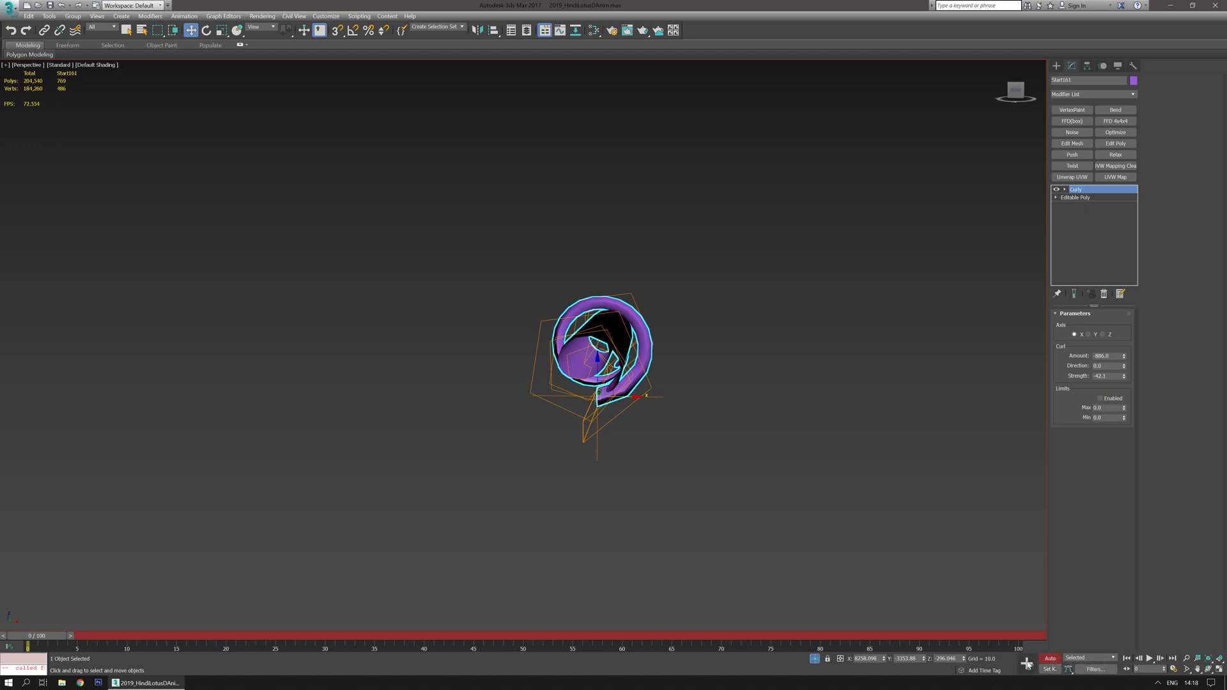
drag(52, 637, 531, 637)
key(w)
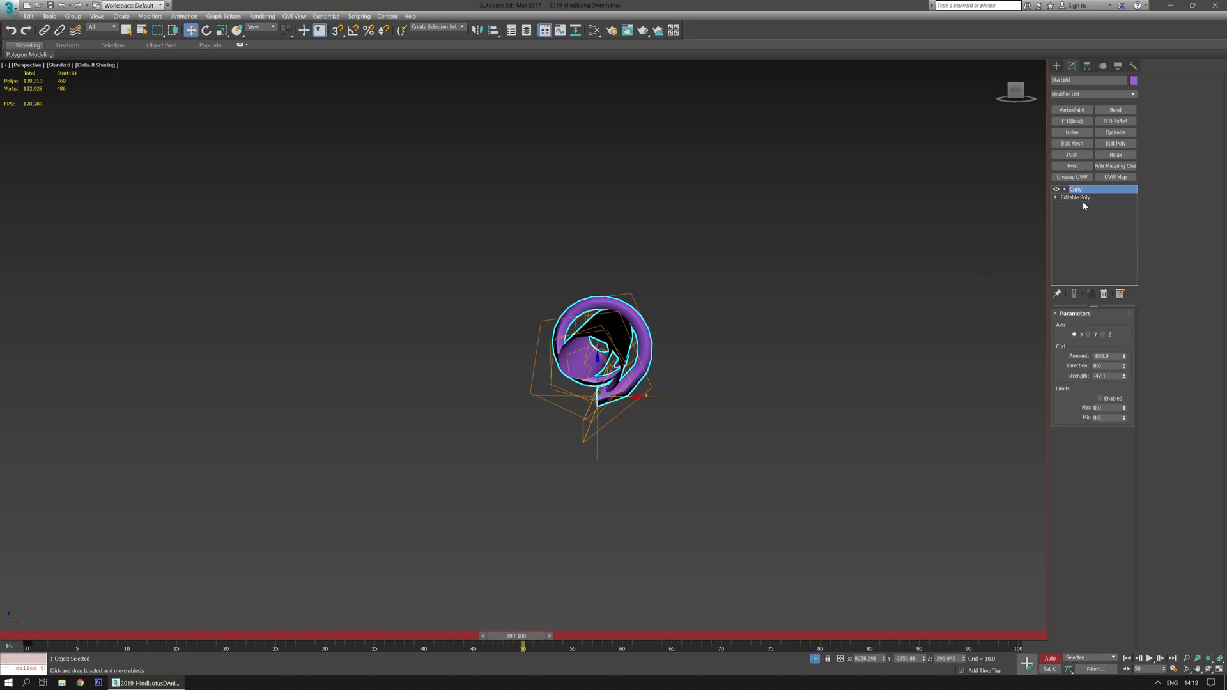
- Enable the Curly modifier's limits and set its Max to about 511.7
click(1065, 189)
click(1100, 399)
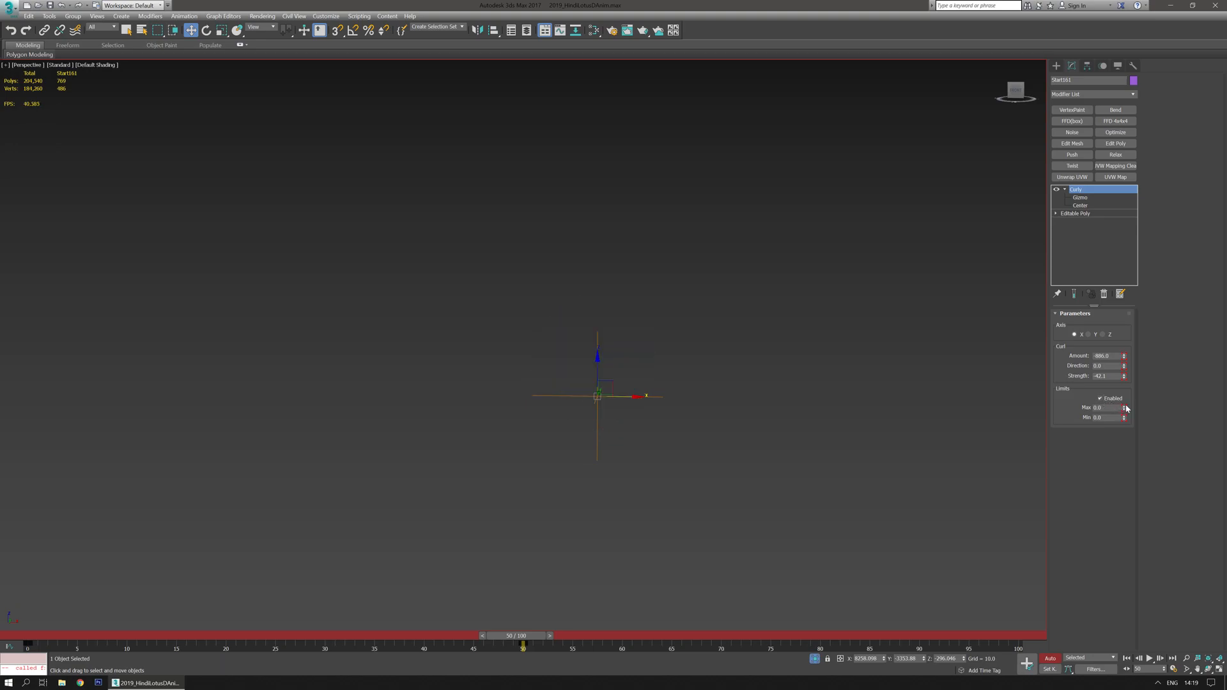
drag(1124, 409, 1013, 184)
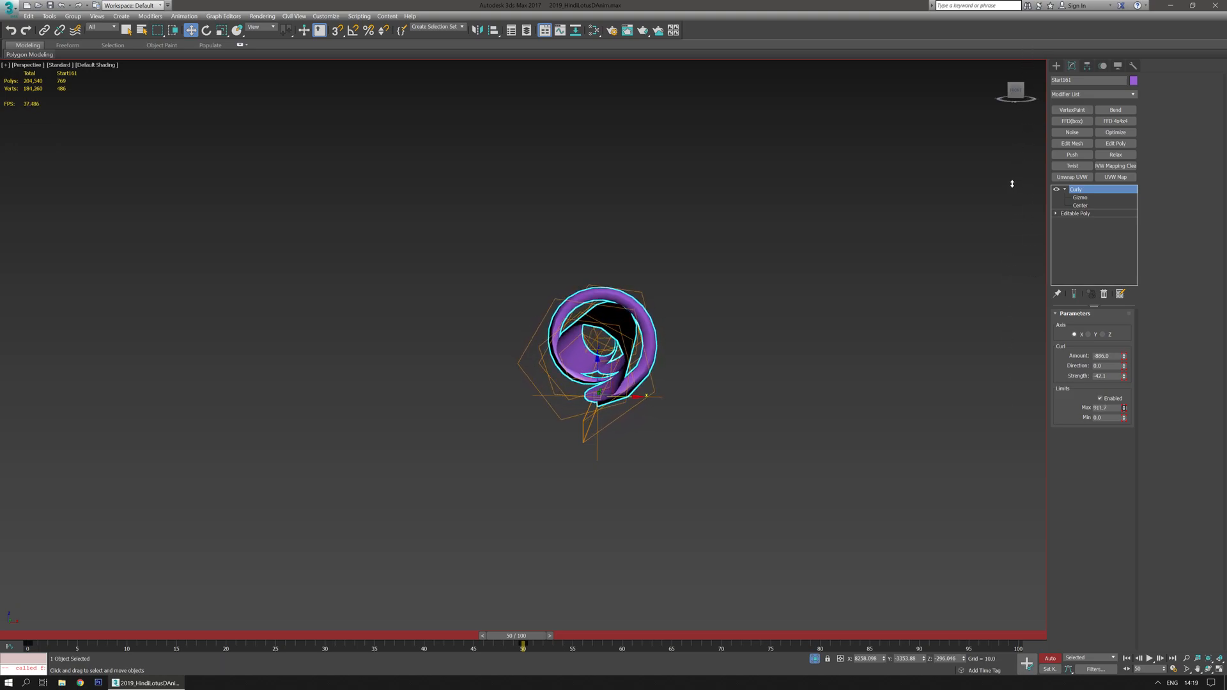
- Select the Curly gizmo and move it out to the tip of the leaf
click(1089, 198)
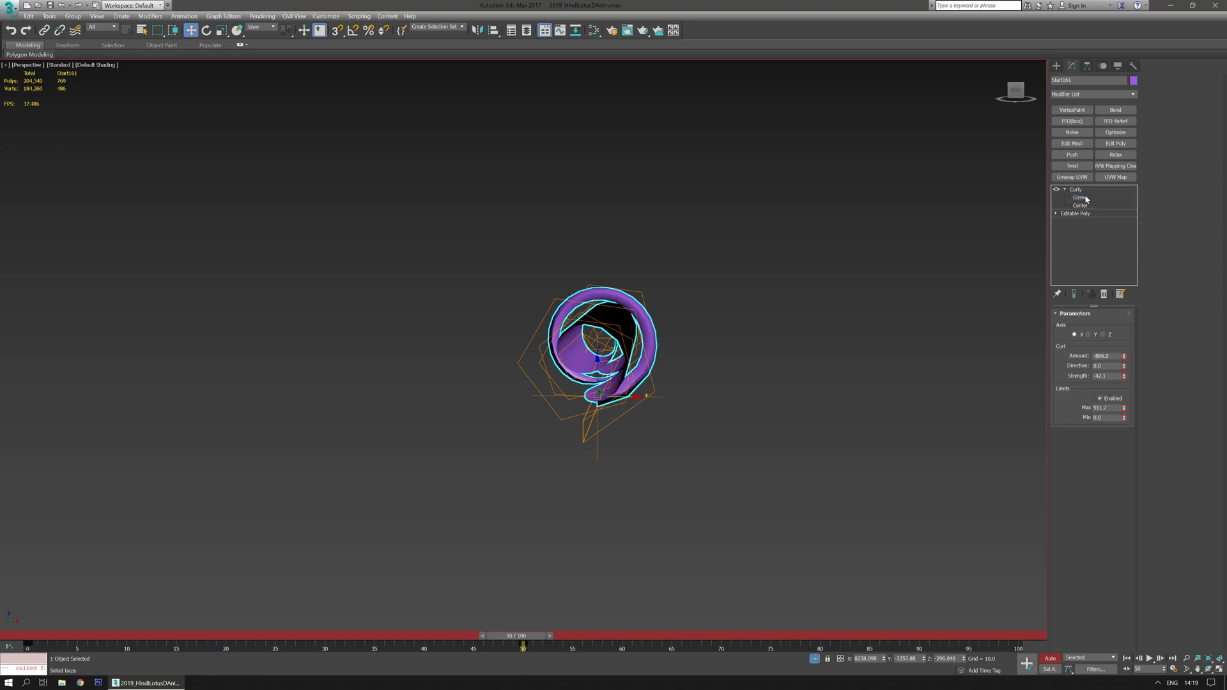
drag(631, 399, 935, 430)
middle_drag(789, 513, 529, 495)
scroll(578, 489, down, 3)
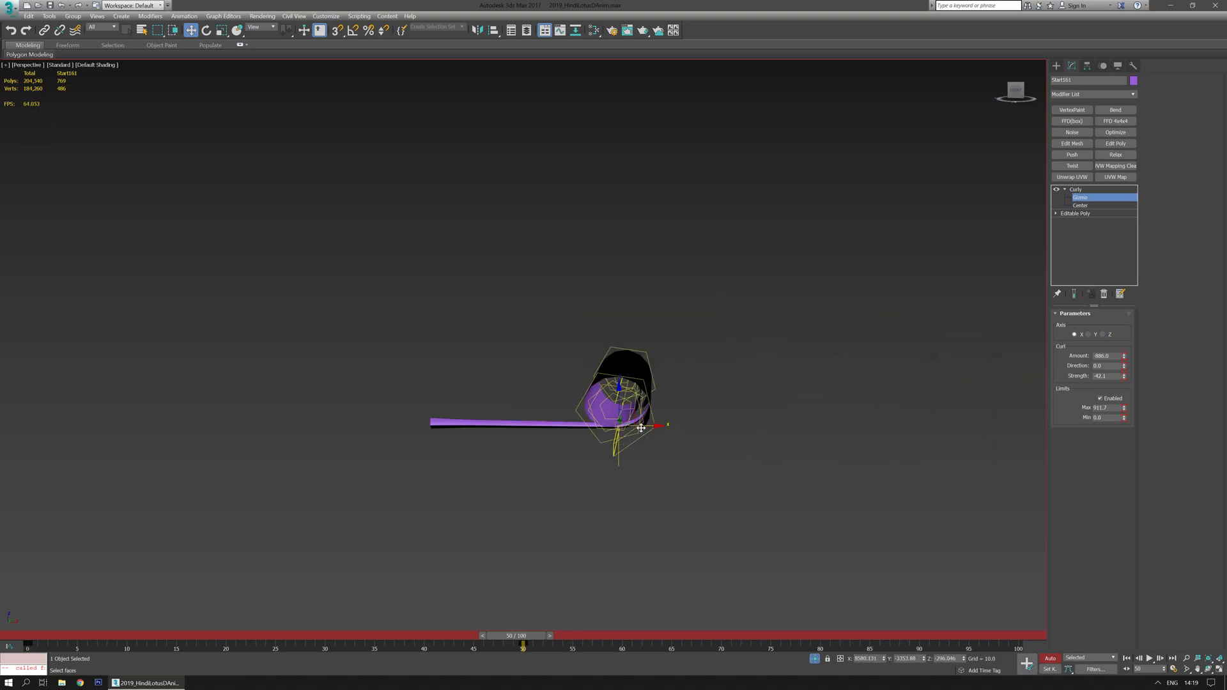
drag(641, 428, 967, 446)
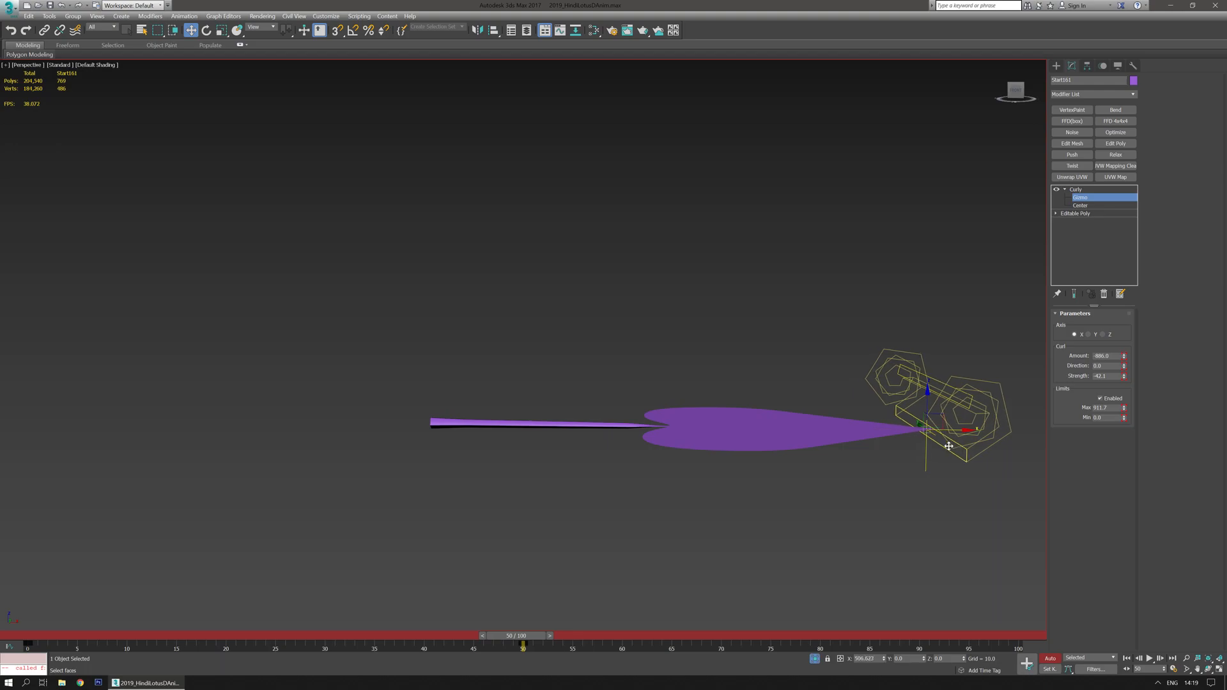
- Scrub the timeline back to frame 0 to review the curl animation
mouse_move(530, 636)
mouse_down()
mouse_move(56, 634)
mouse_move(515, 635)
mouse_up()
click(1100, 407)
drag(521, 640, 29, 605)
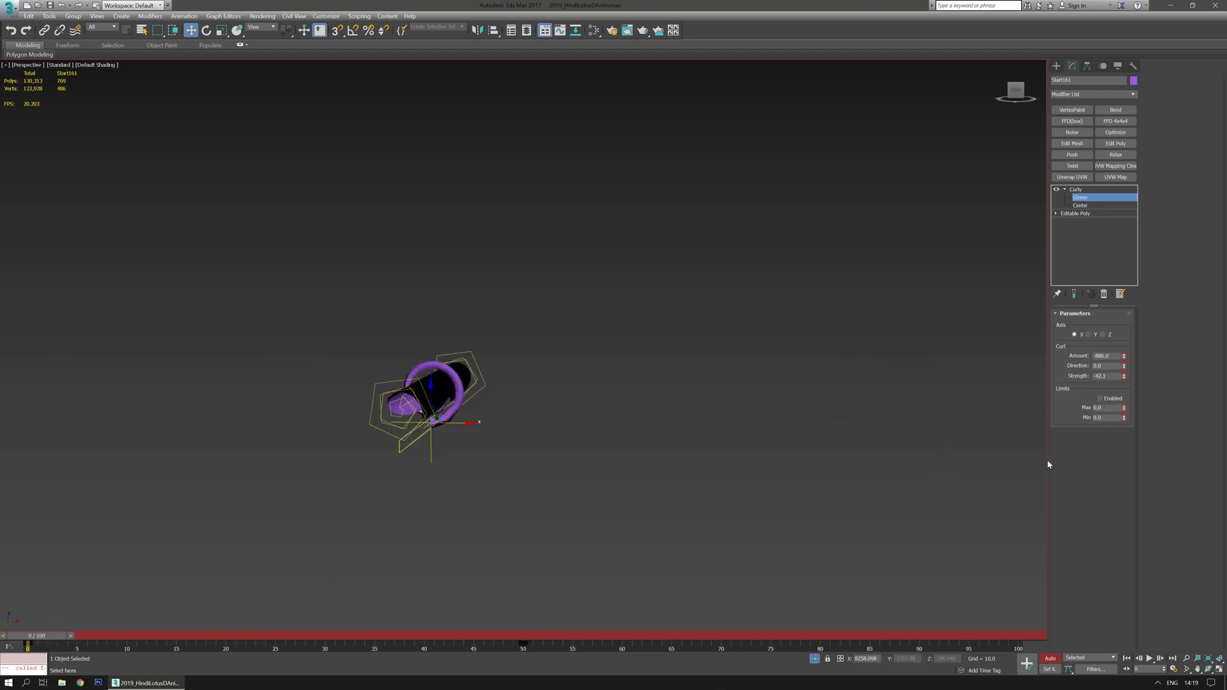
click(1100, 407)
drag(43, 640, 30, 603)
key(w)
- Add a Bend modifier, set its axis to X, and key its Angle at about 58 at frame 18
click(1115, 110)
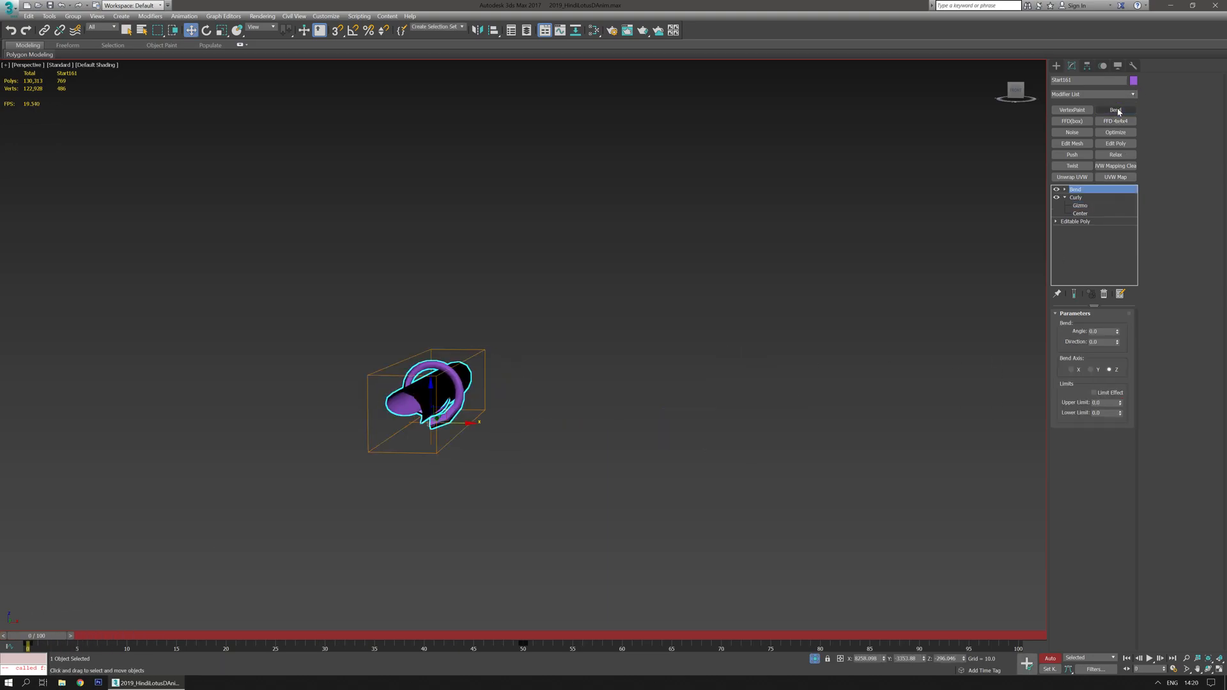
click(1118, 330)
drag(37, 636, 209, 635)
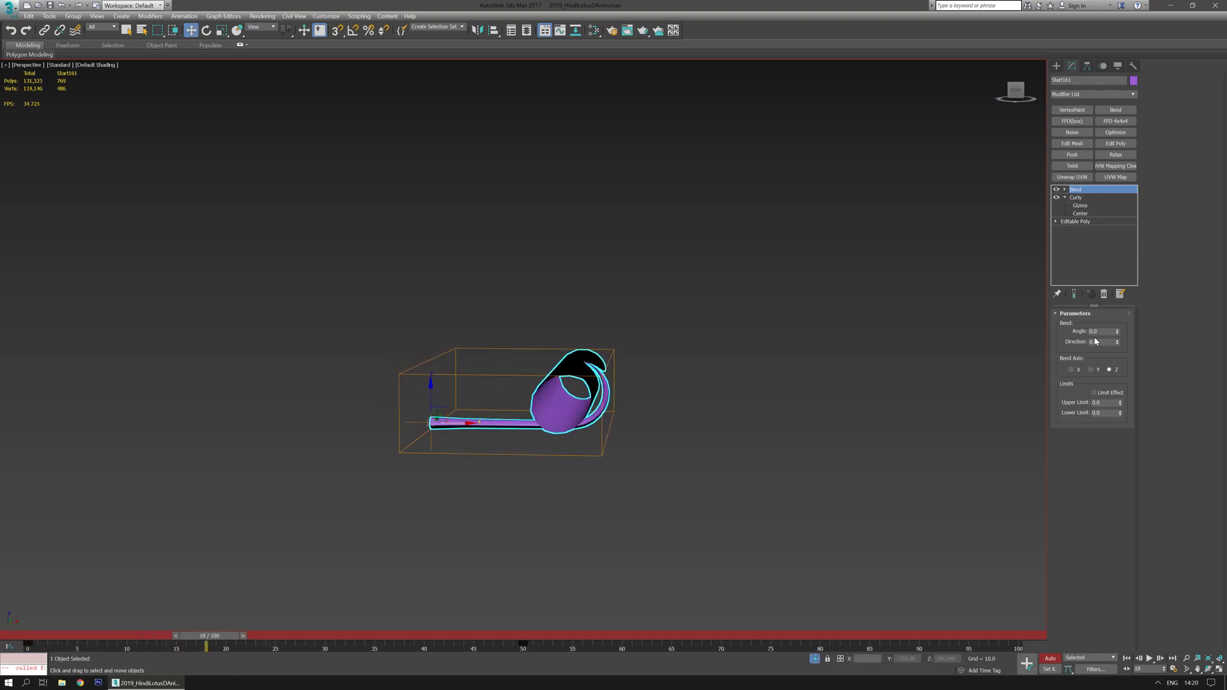
click(1072, 370)
drag(1118, 332, 1110, 295)
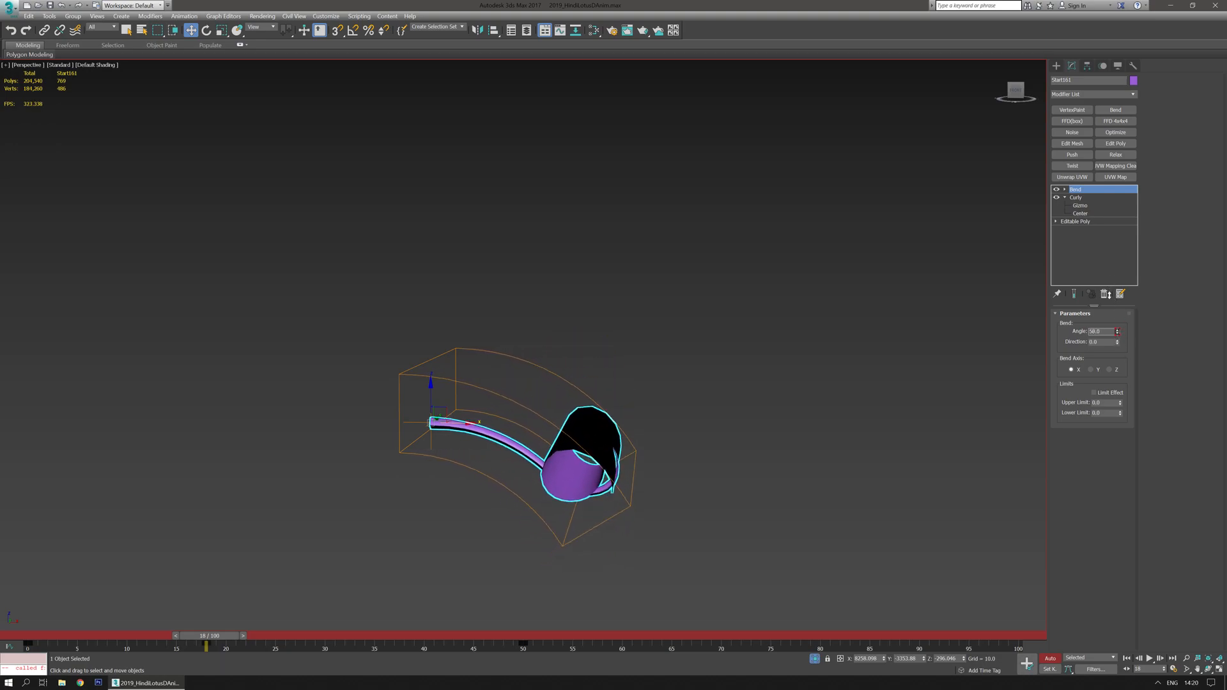
- Key lower Bend angles at later frames, setting the Angle to -21.0 at frame 50
drag(235, 640, 411, 617)
key(w)
mouse_move(1117, 331)
mouse_down()
mouse_move(1121, 370)
mouse_move(1119, 349)
mouse_up()
drag(409, 642, 537, 641)
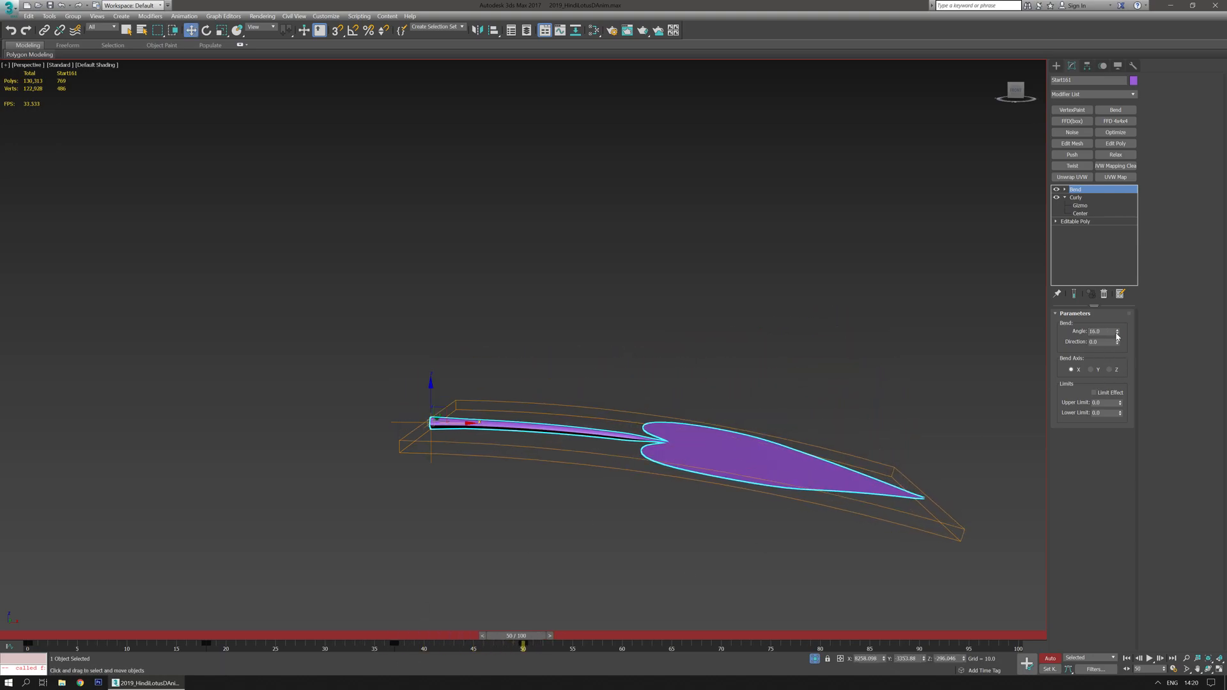
drag(1118, 329, 1108, 355)
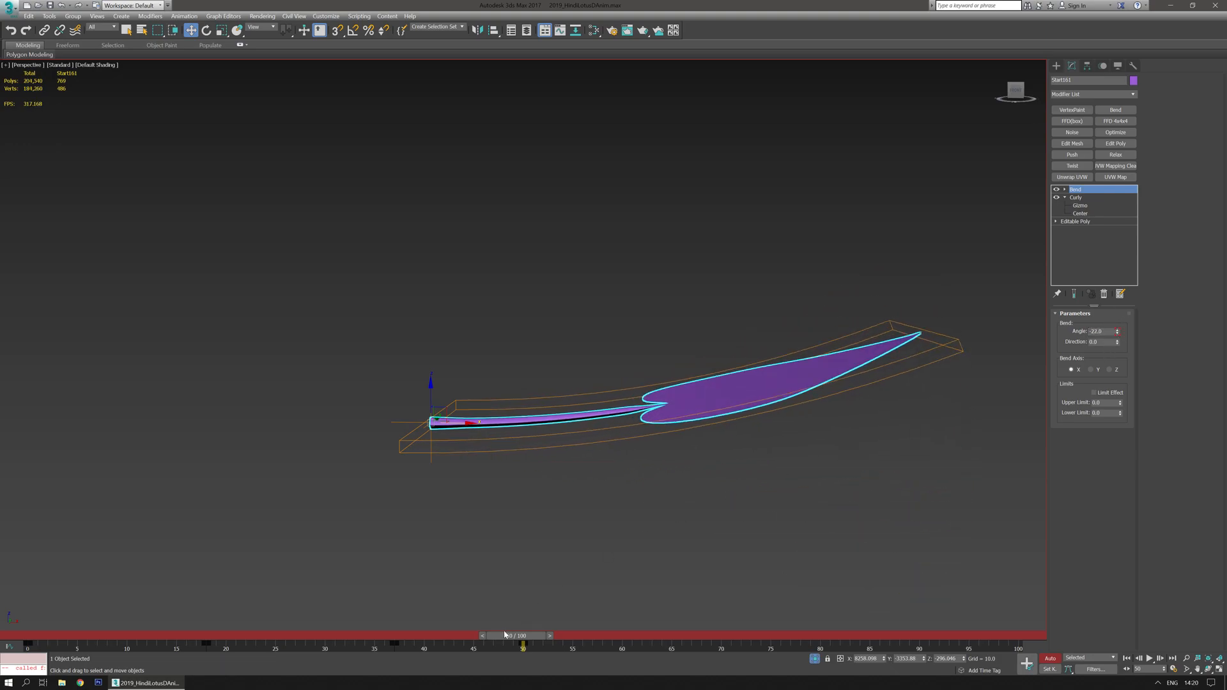
- Return to frame 0 and isolate the leaf together with a nearby spline path
drag(508, 636, 33, 592)
key(w)
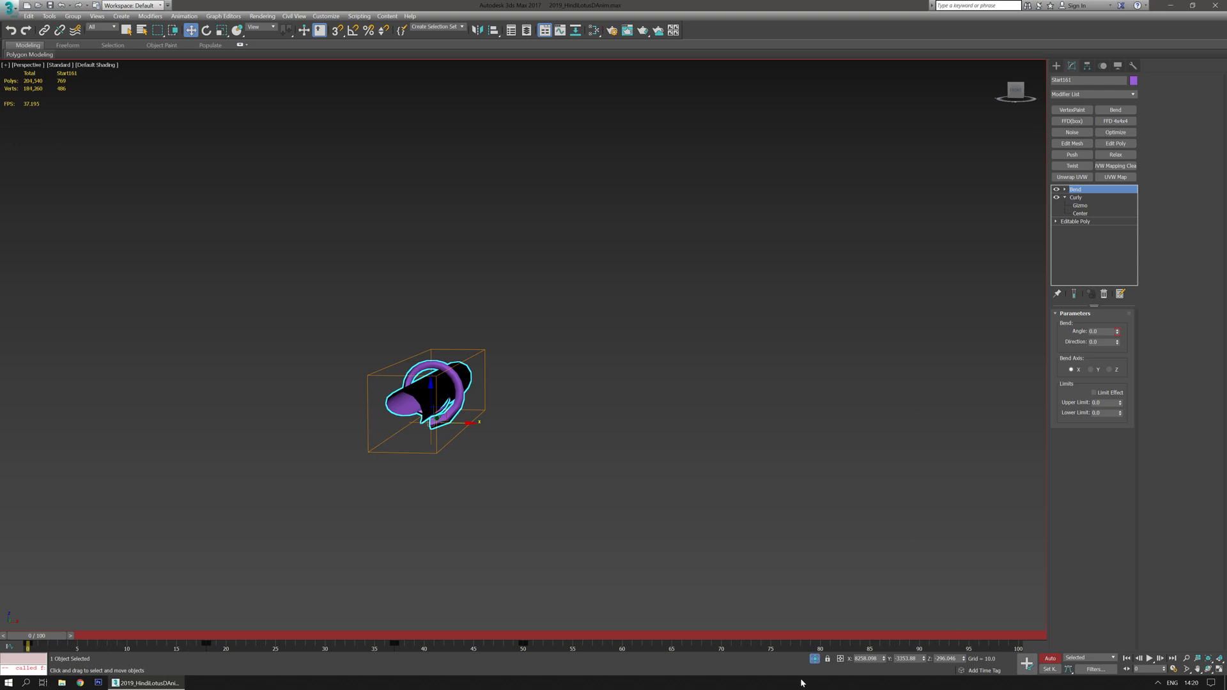
click(814, 658)
alt+middle_drag(665, 417, 645, 495)
ctrl+click(544, 439)
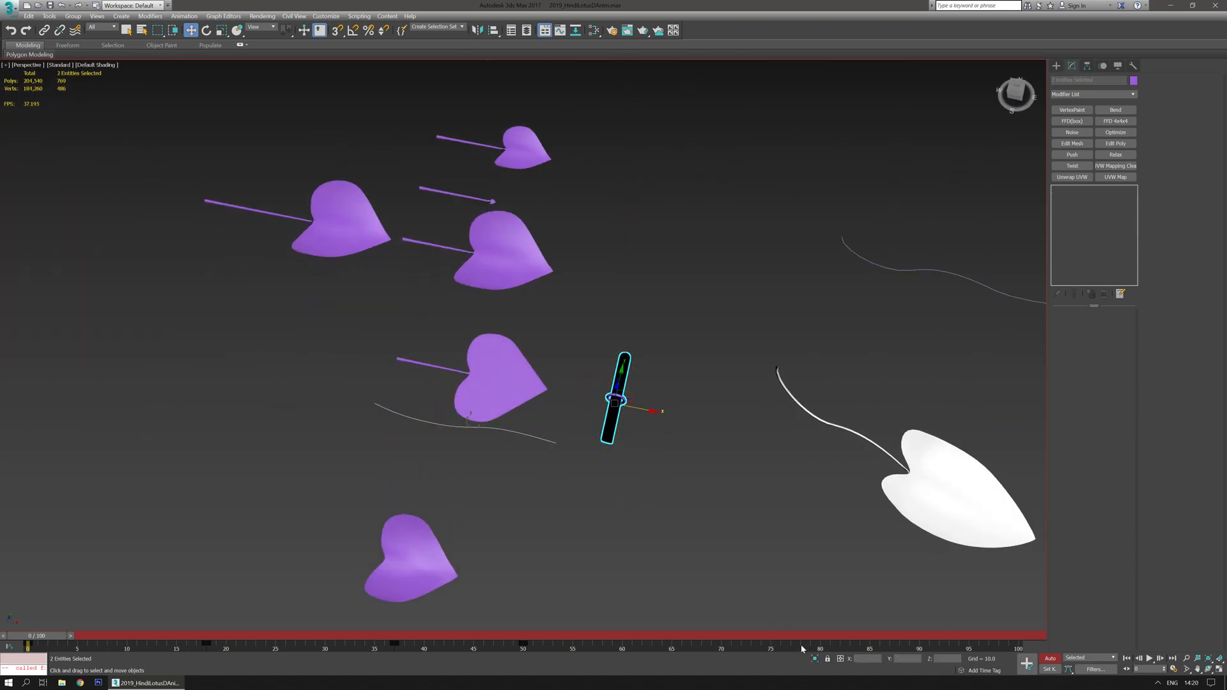
click(814, 659)
alt+middle_drag(581, 528, 575, 454)
click(732, 497)
alt+middle_drag(732, 497, 696, 485)
click(834, 320)
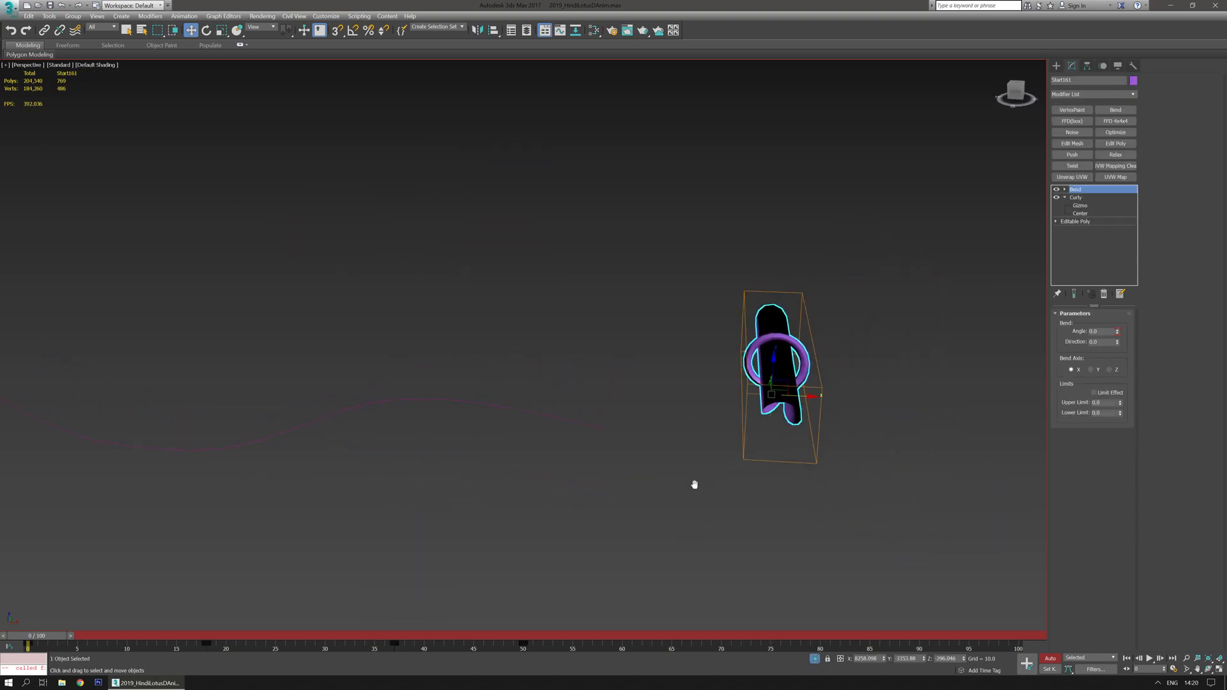
- Add a PathDeform modifier to the leaf and pick the nearby line as its path
click(1135, 97)
drag(1136, 144, 1137, 400)
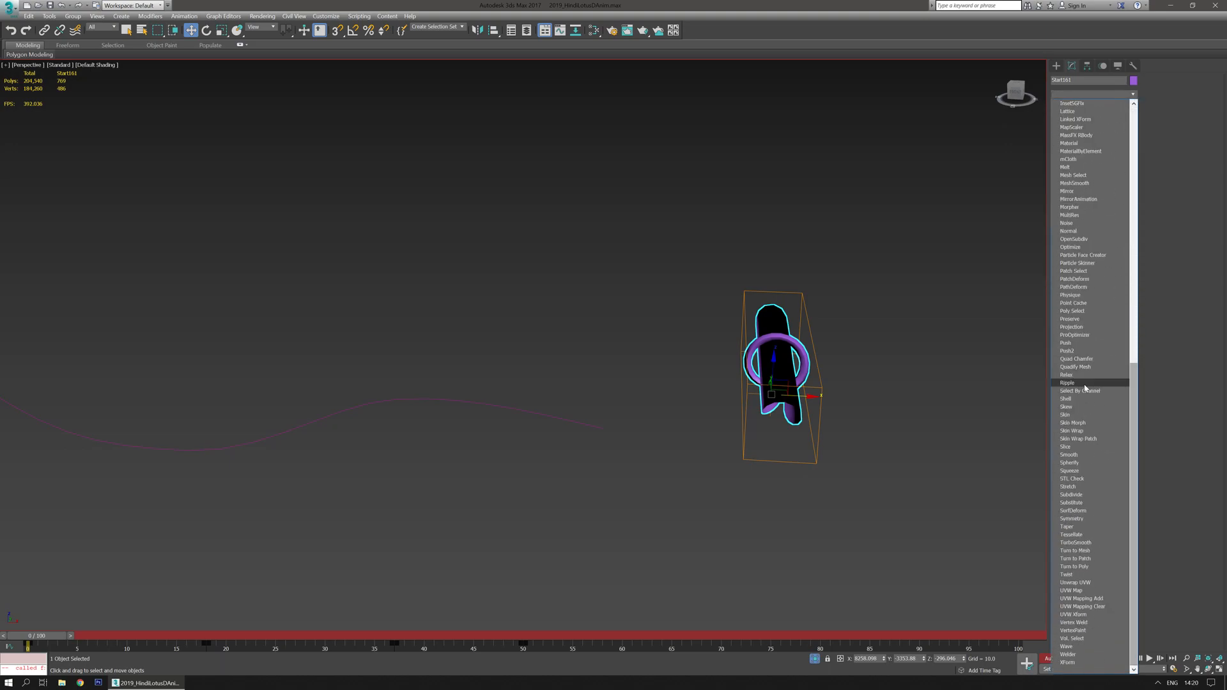
click(1080, 287)
click(1092, 340)
click(561, 421)
- At frame 50, set the Path Deform axis to X
drag(47, 636, 515, 636)
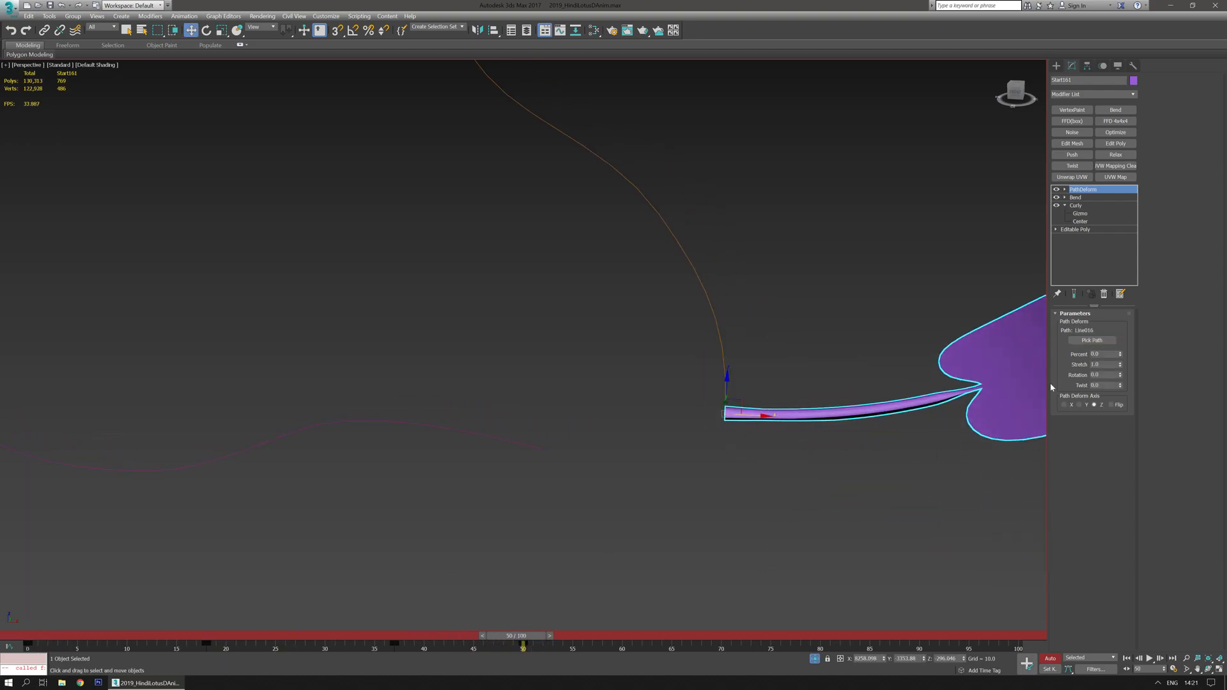
click(1064, 405)
middle_drag(912, 464, 802, 486)
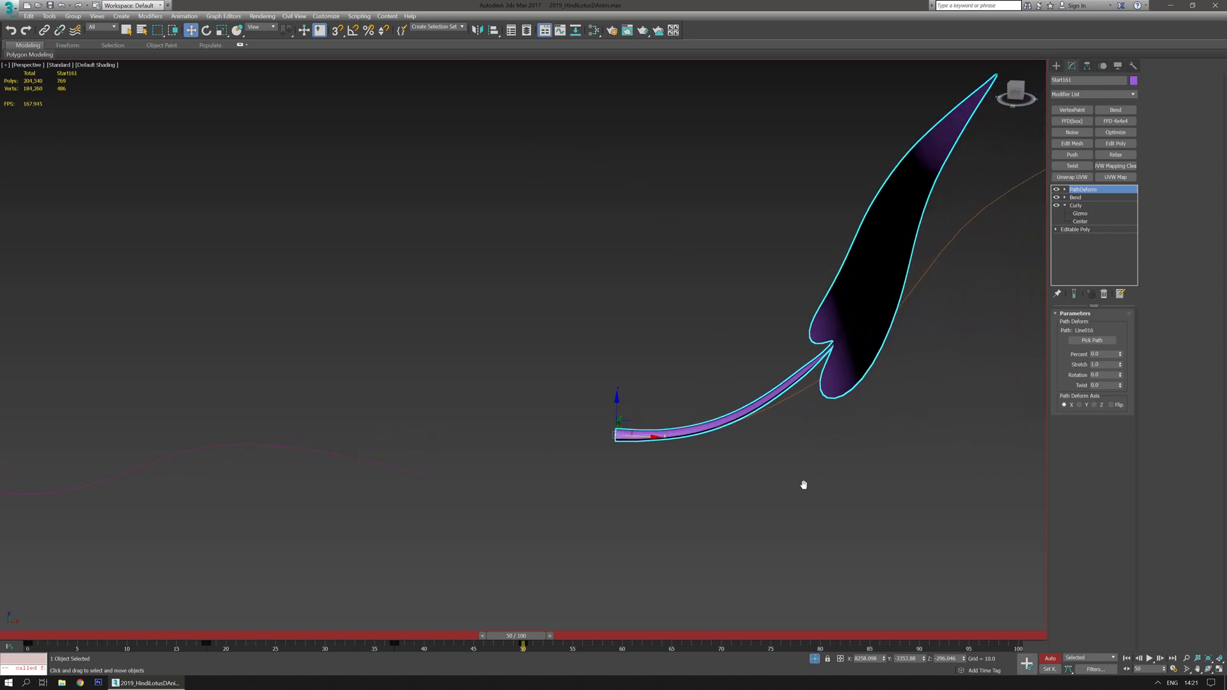
key(e)
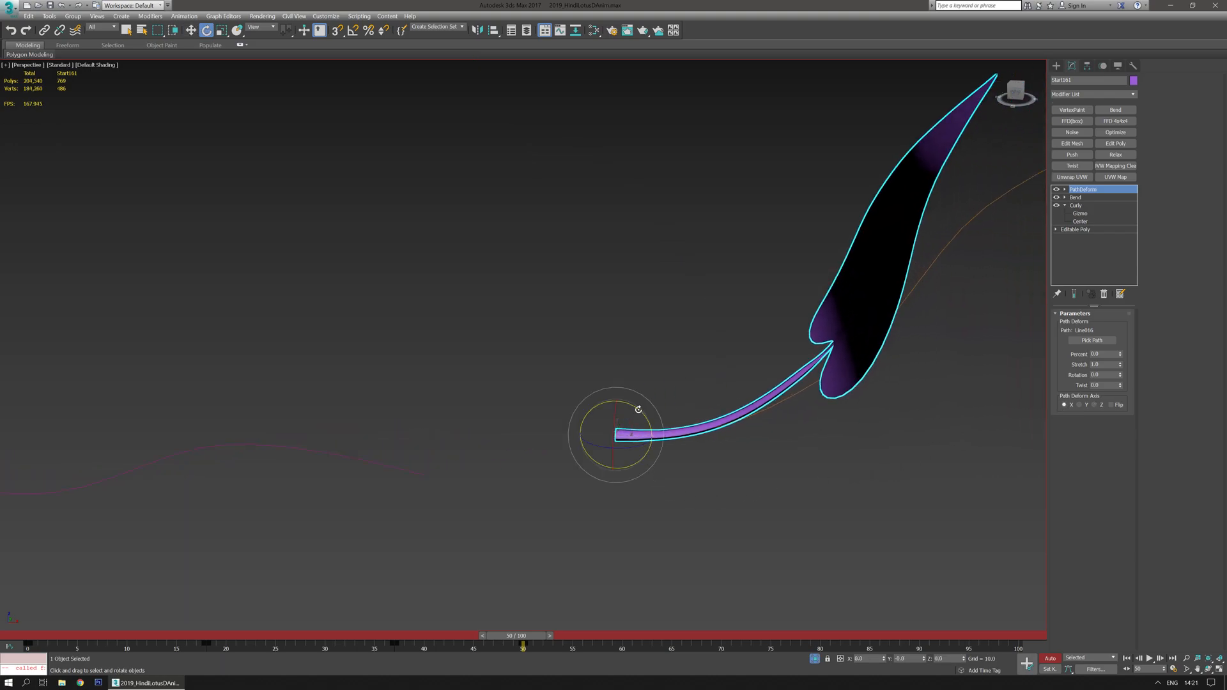
drag(639, 409, 666, 419)
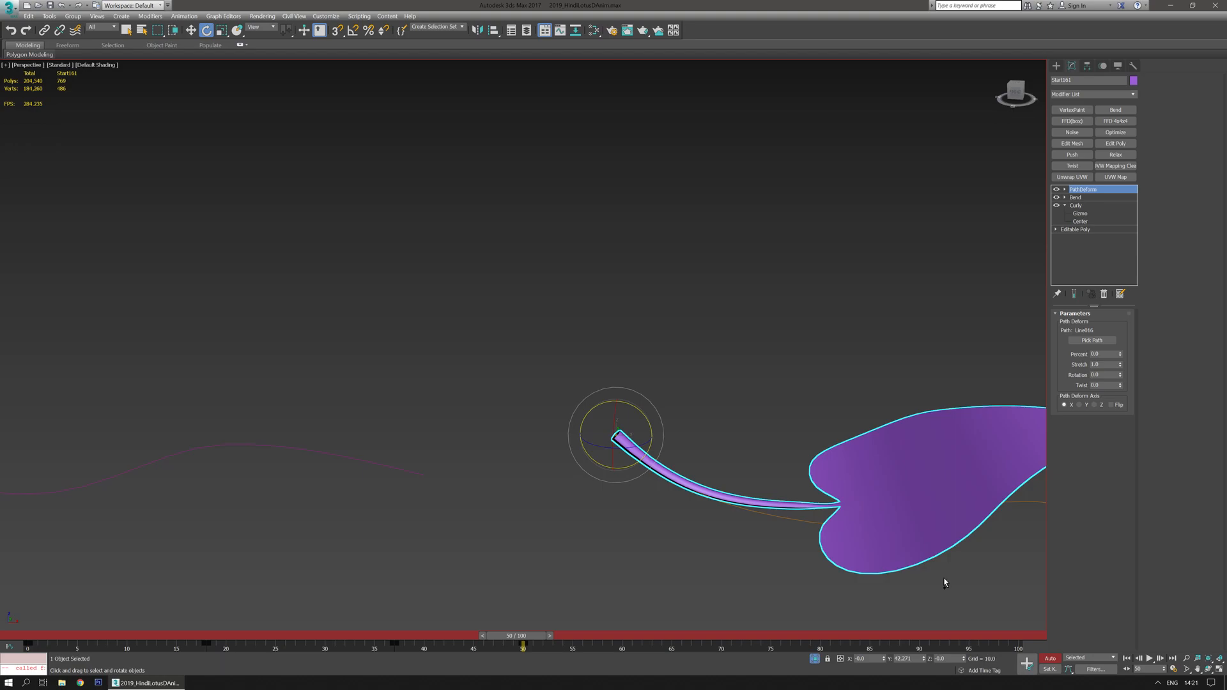
key(ctrl+z)
- Turn off Auto Key and rotate the leaf to realign it along the path
click(1066, 659)
click(1055, 660)
click(1053, 660)
drag(640, 412, 677, 417)
middle_drag(770, 432, 505, 313)
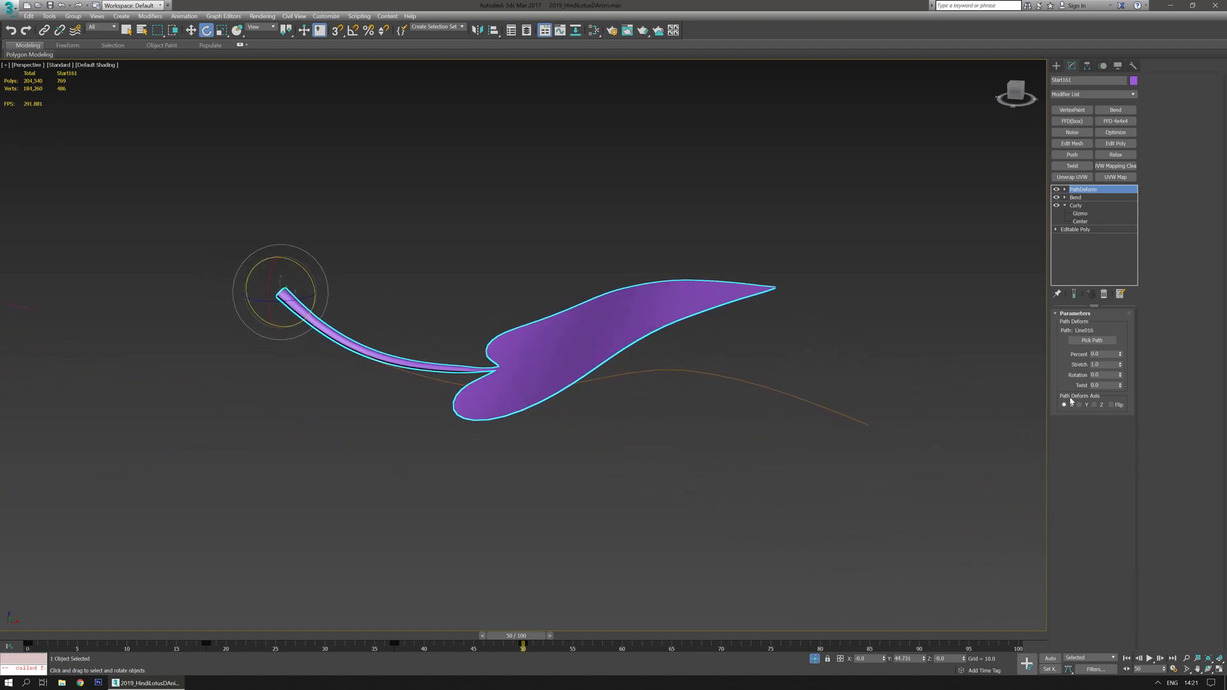
- Set the Path Deform axis to X and its Stretch to 1.22
click(1079, 404)
click(1064, 404)
middle_drag(822, 397, 850, 397)
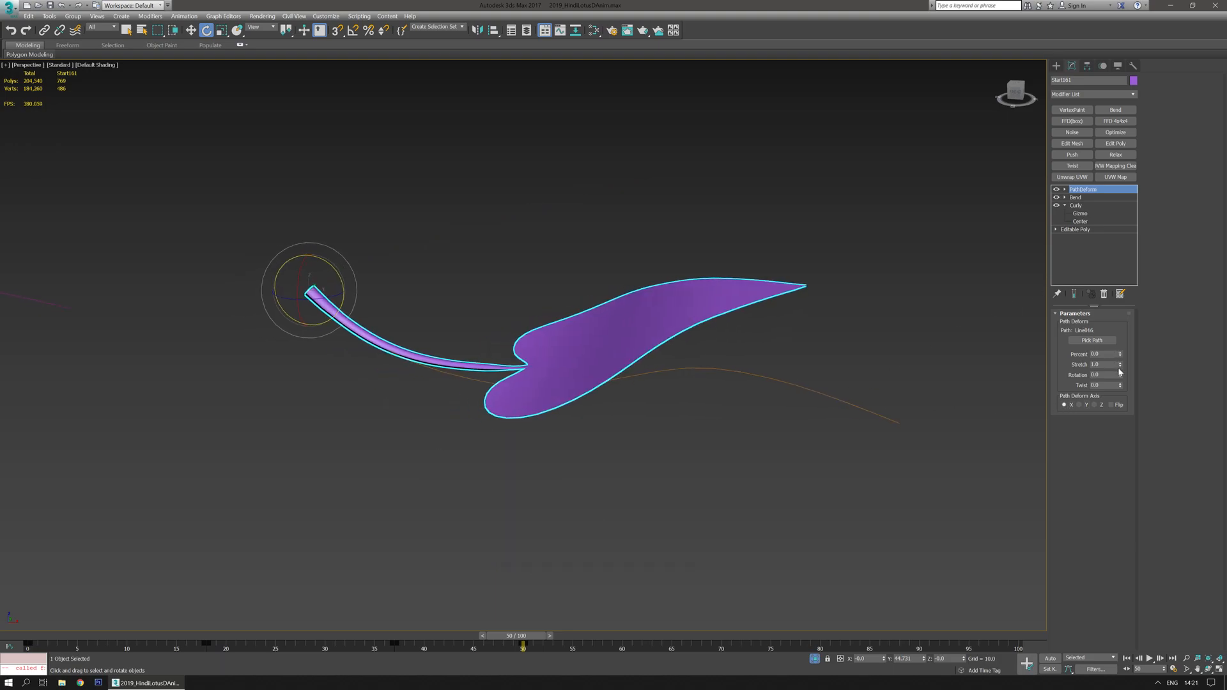
drag(1121, 365, 1121, 365)
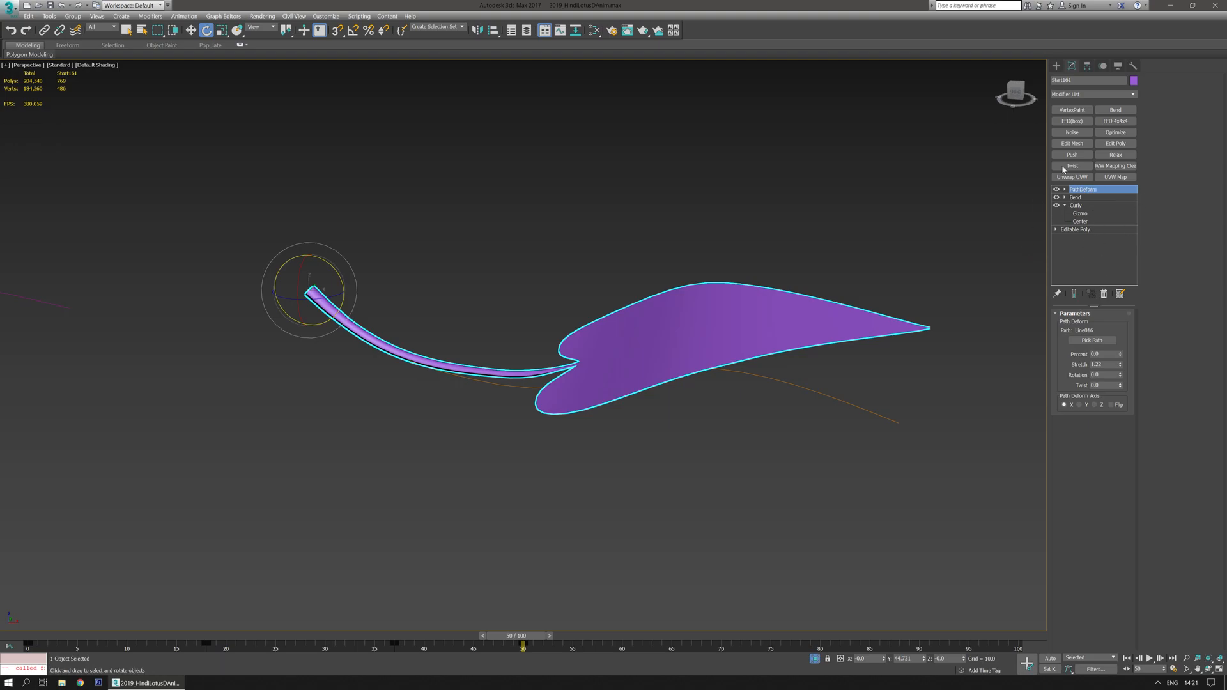
- Move the PathDeform modifier below Bend in the modifier stack
drag(1084, 191, 1086, 204)
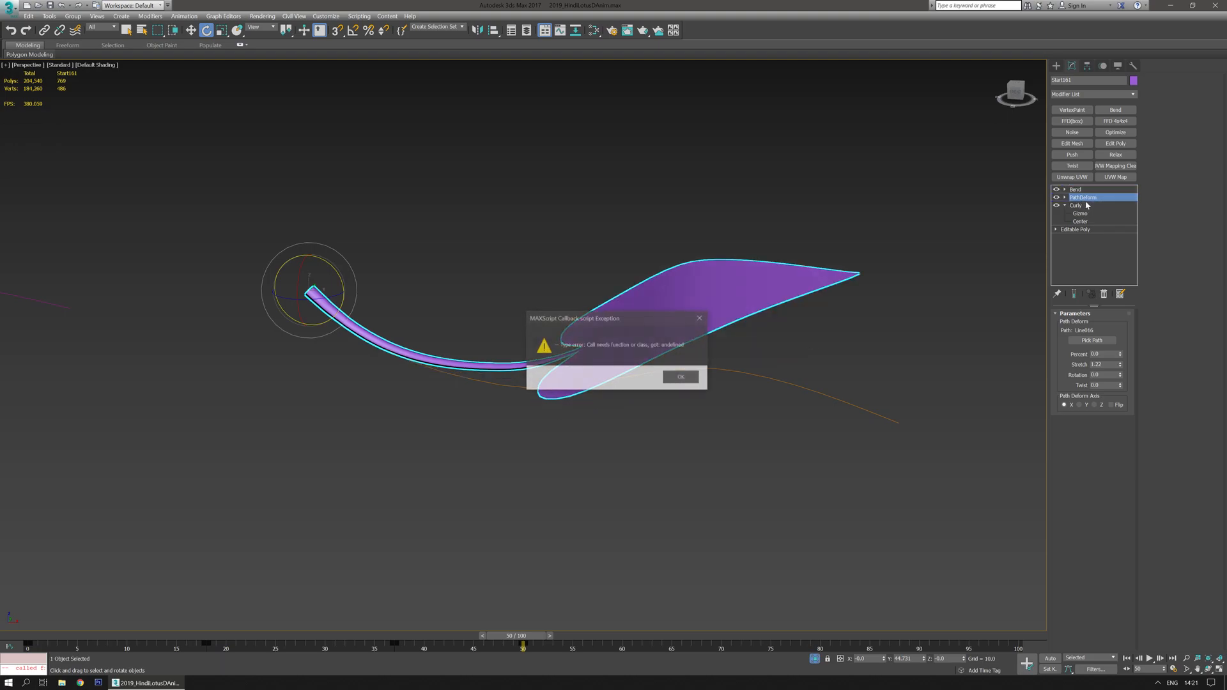
click(680, 375)
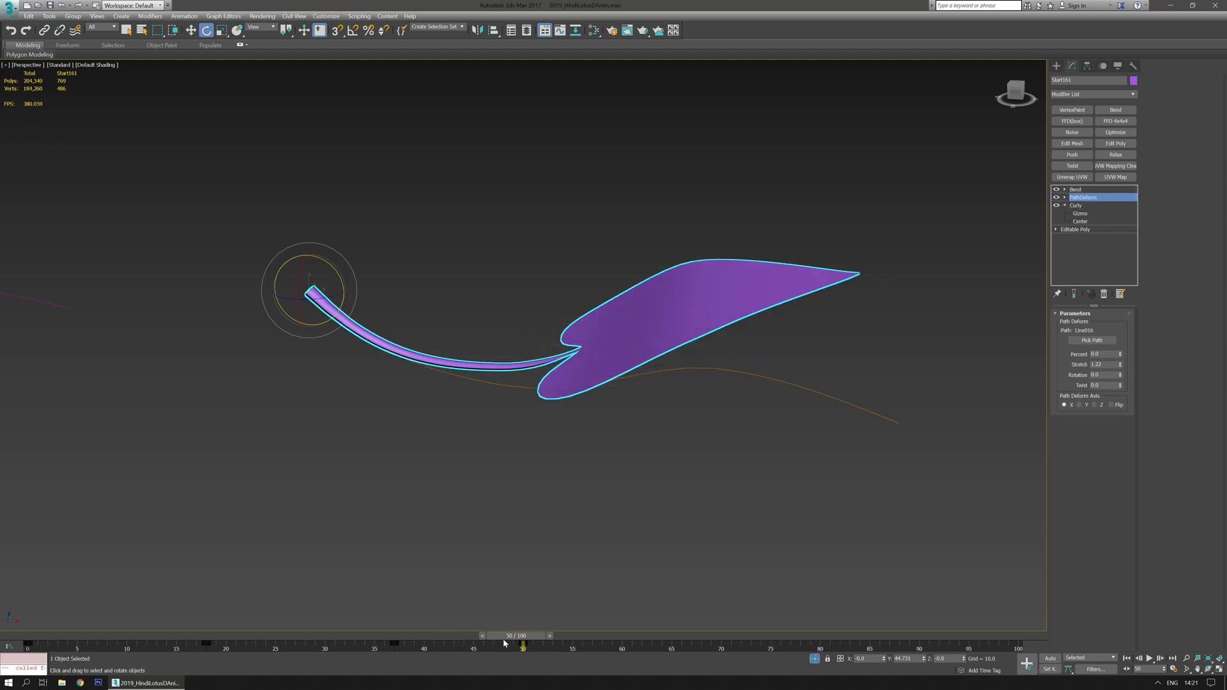
- Rotate the leaf slightly around its stem at frame 51
mouse_move(512, 639)
mouse_down()
mouse_move(165, 621)
mouse_move(83, 631)
mouse_move(565, 637)
mouse_move(526, 639)
mouse_up()
key(e)
middle_drag(426, 516, 449, 523)
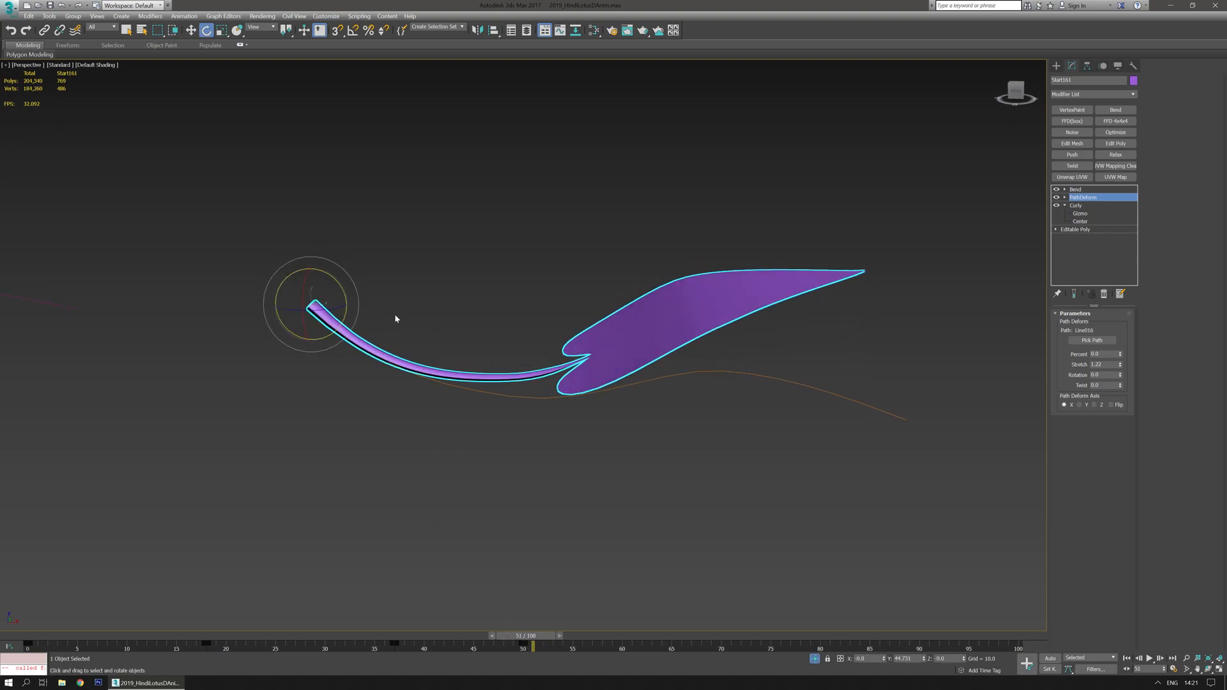
drag(340, 285, 347, 284)
- Move PathDeform below Curly, then return it to the top of the stack
drag(1083, 200, 1085, 230)
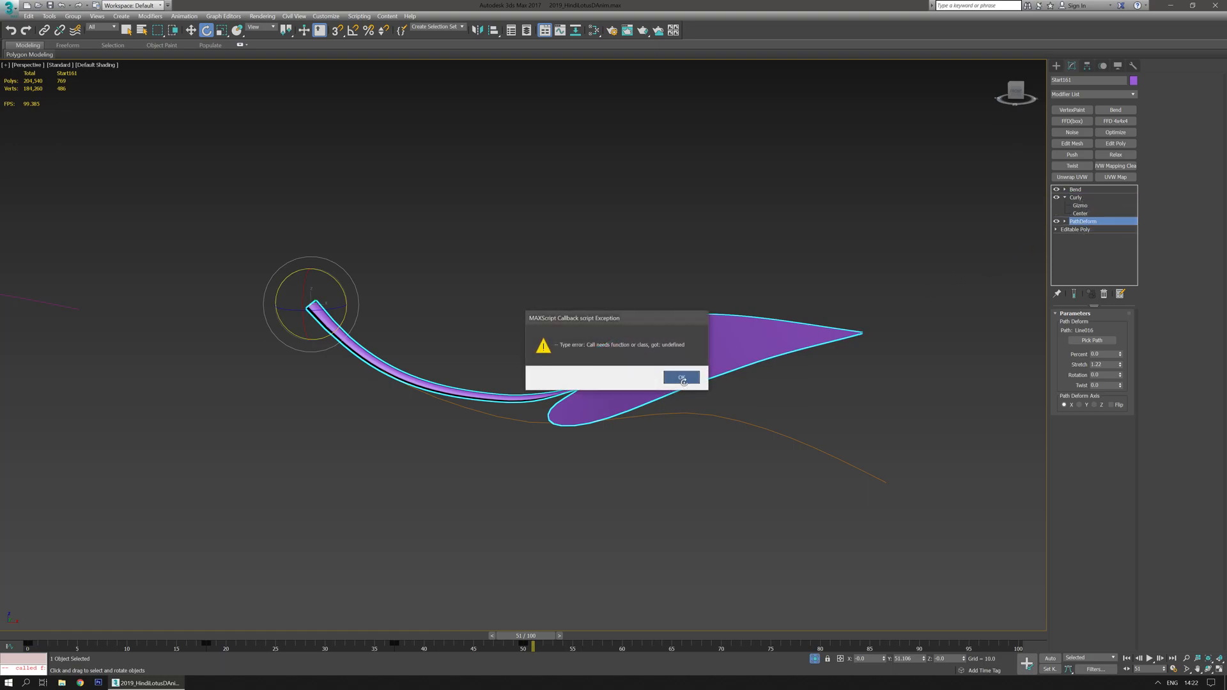
click(683, 381)
drag(1102, 226, 1098, 190)
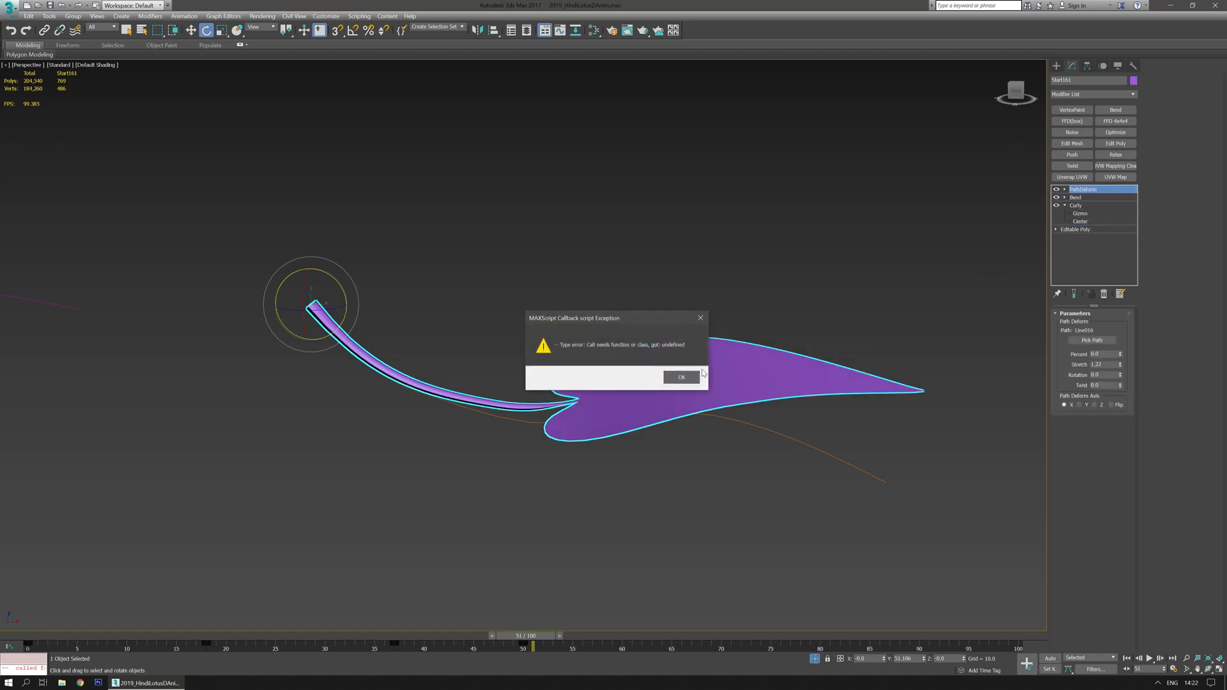
click(681, 379)
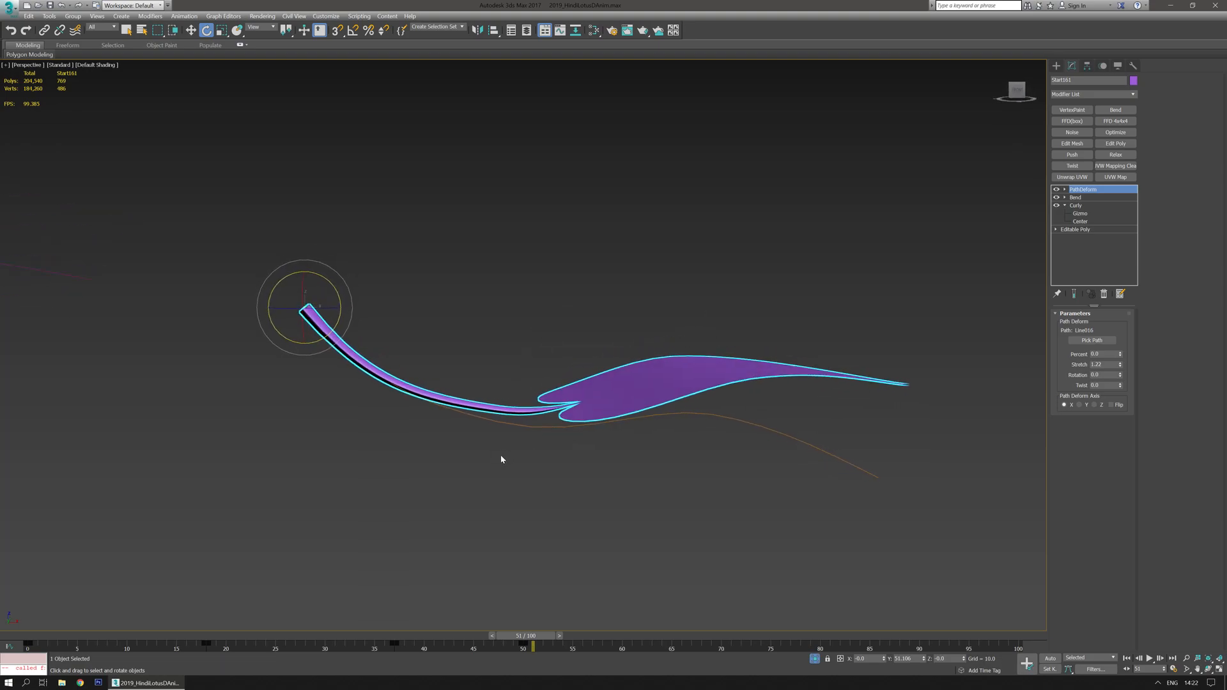
- Turn on Auto Key and set the Path Deform Stretch to about 0.076 at frame 0
drag(538, 659, 528, 612)
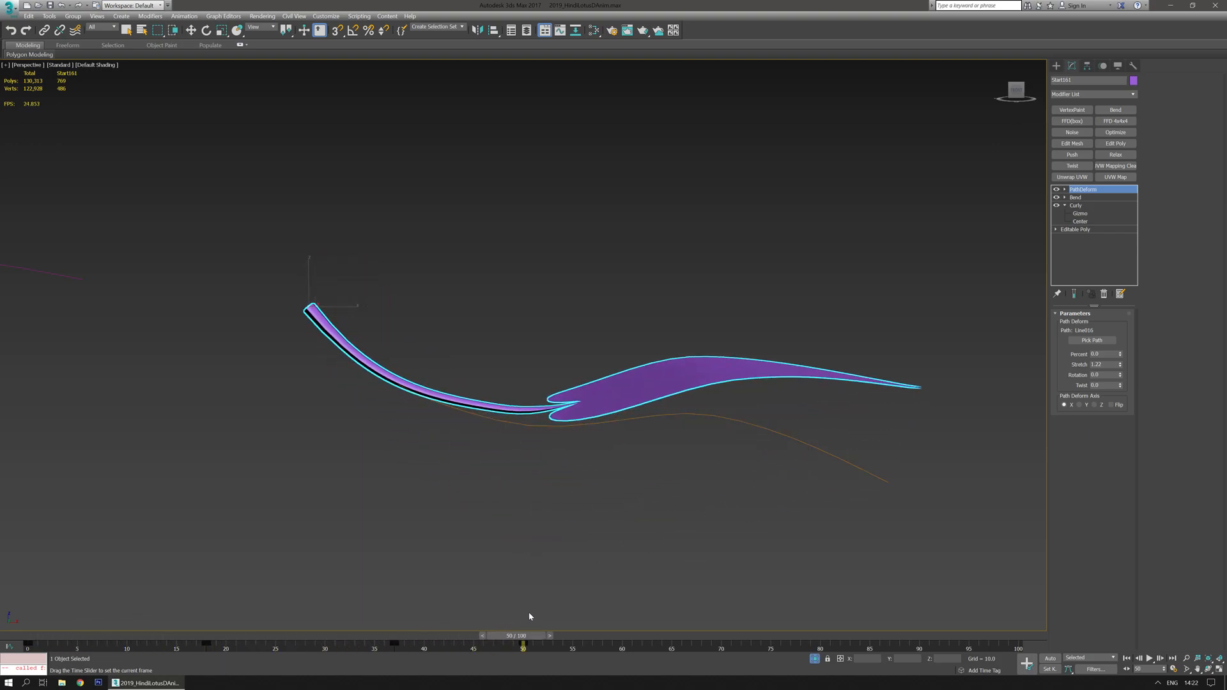
key(e)
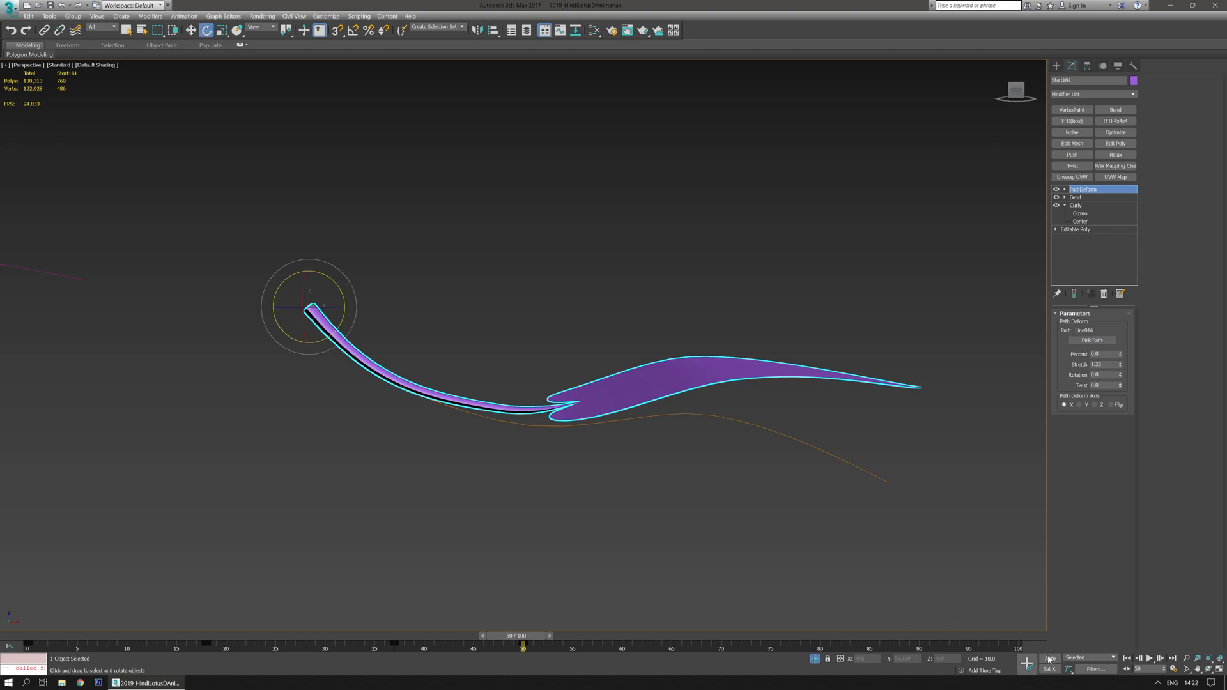
click(1051, 659)
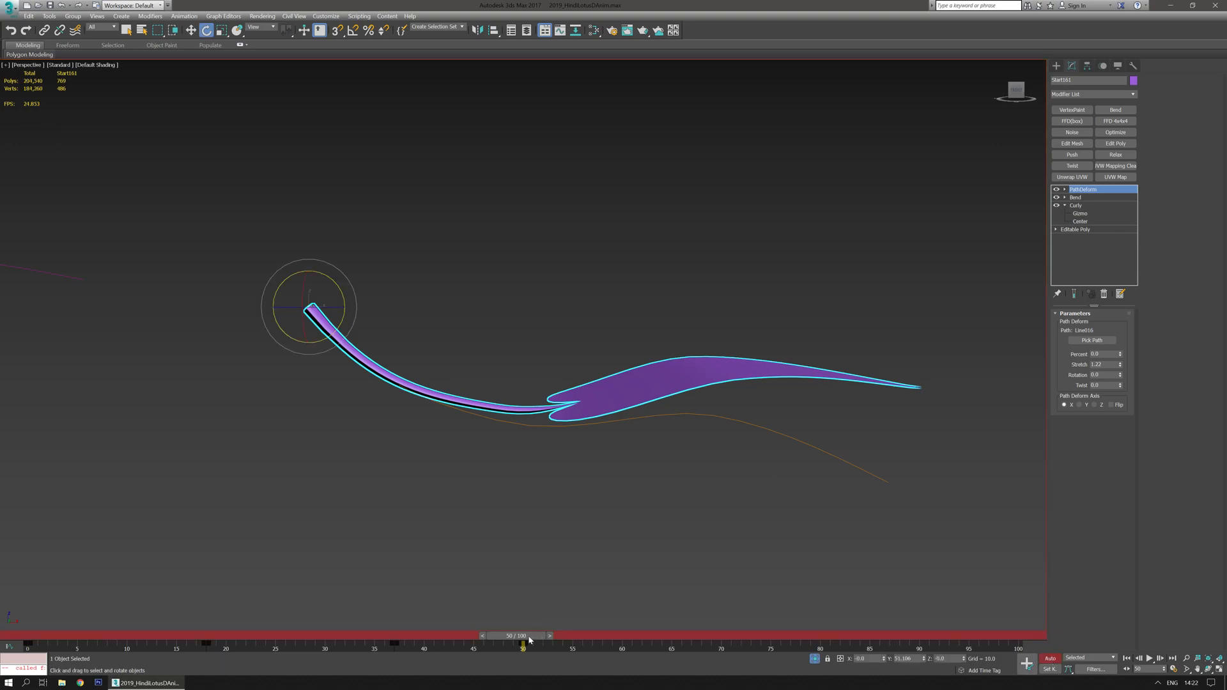
drag(529, 639, 47, 599)
key(e)
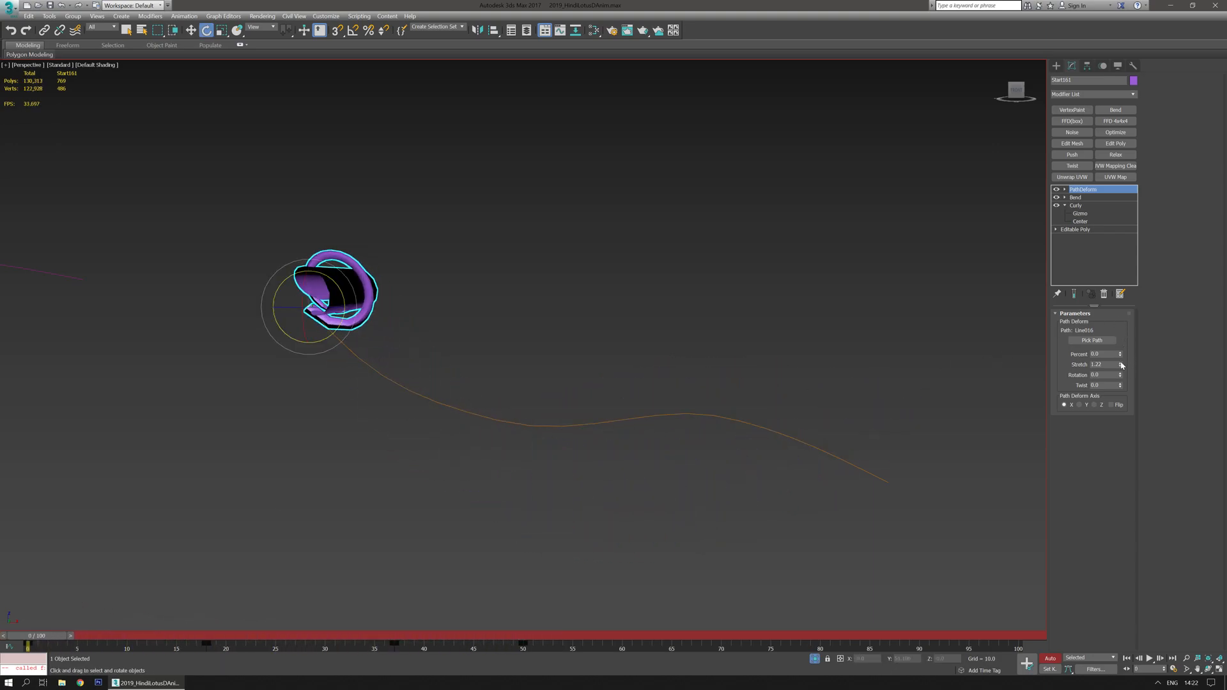
drag(1119, 366, 1114, 381)
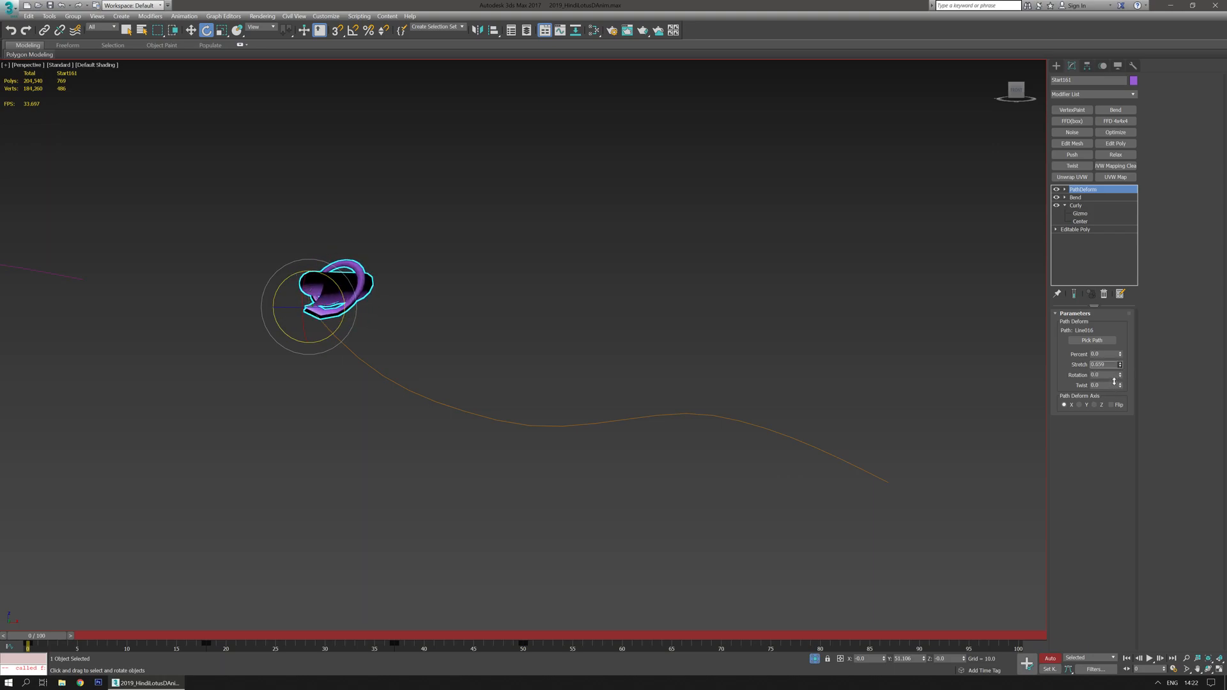
- Set the Path Deform Stretch to about 0.669 at frame 19, keeping all key filters enabled
drag(63, 636, 243, 630)
key(e)
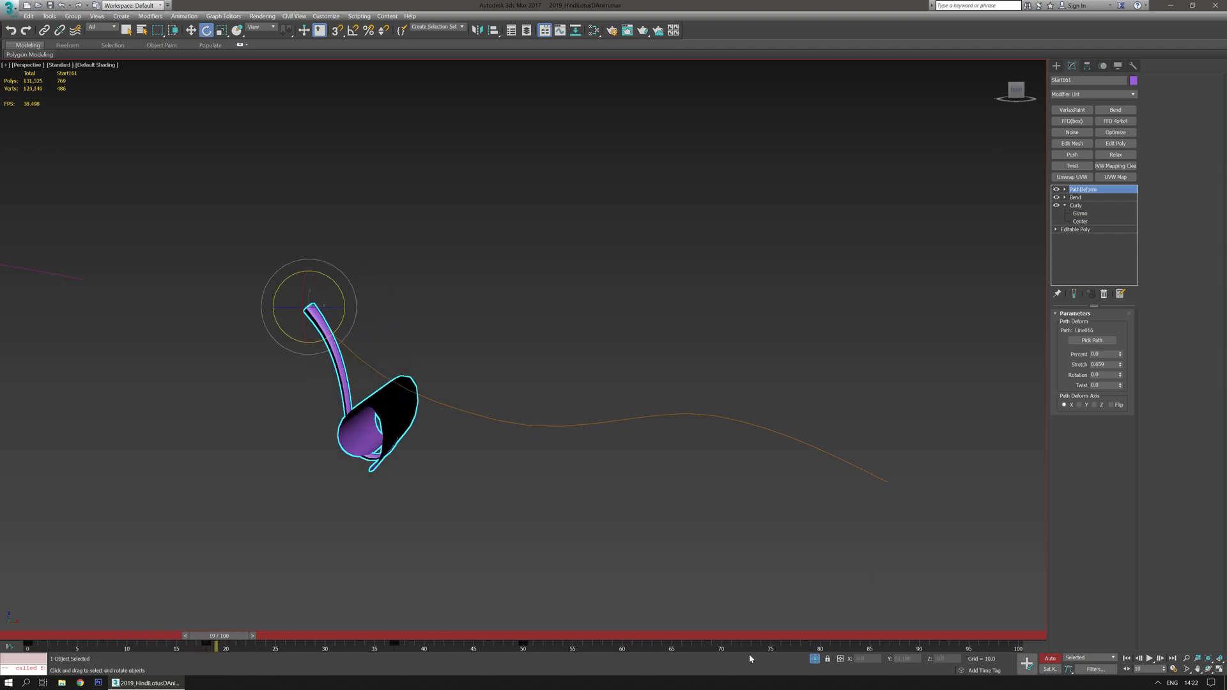
click(1093, 669)
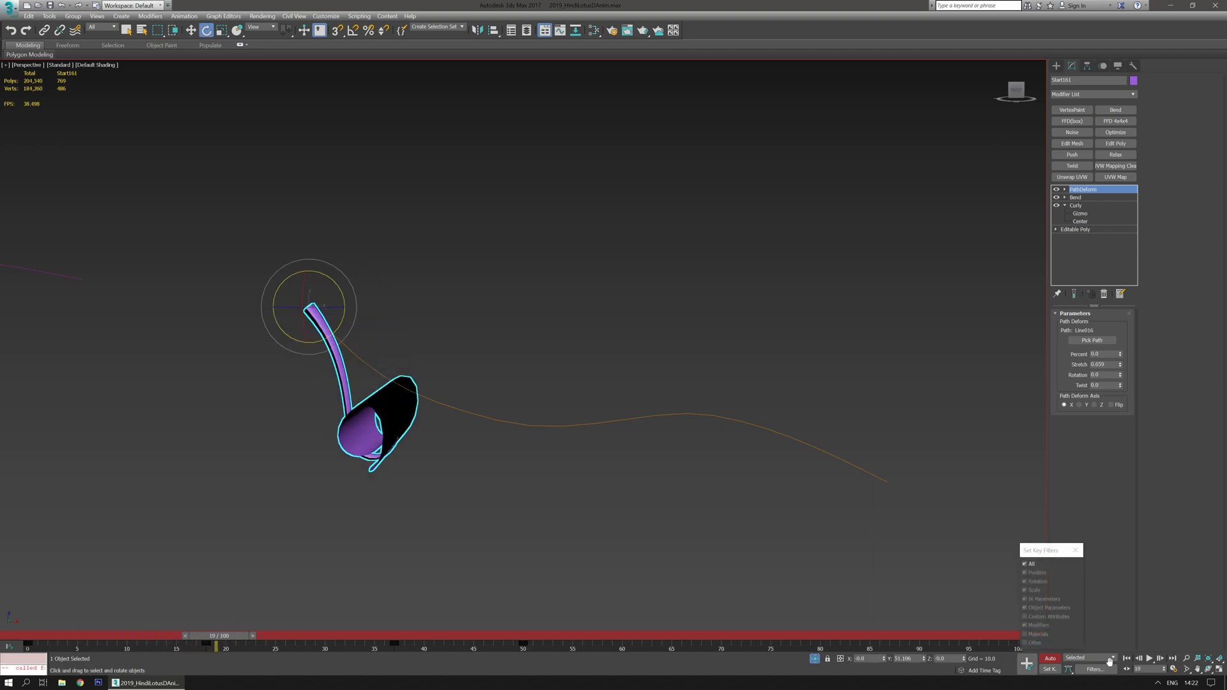
click(1075, 550)
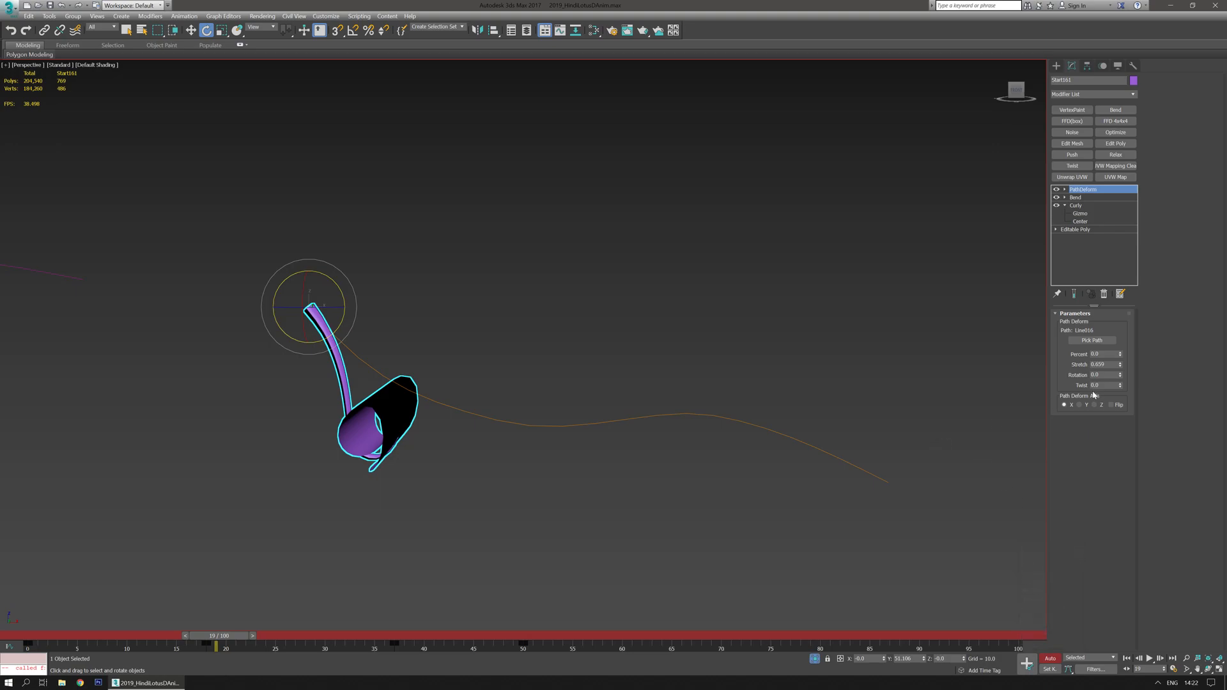
click(1120, 363)
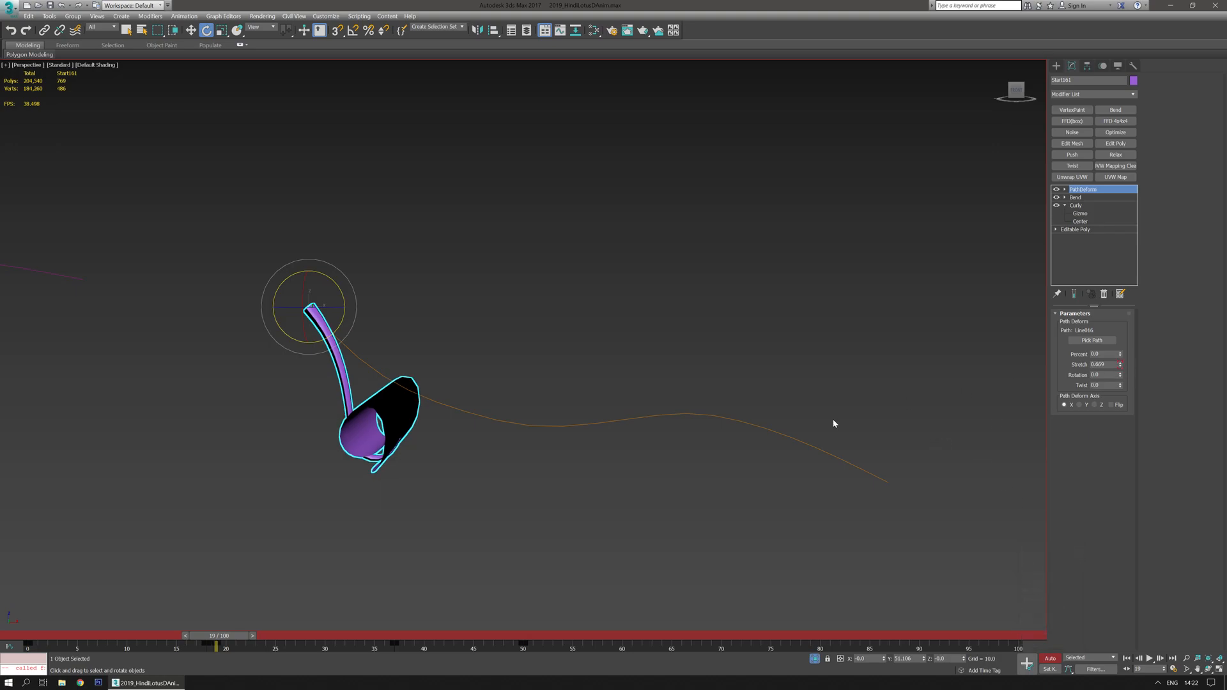
- Set the Path Deform Stretch to about 1.169 at frame 50 and return to frame 0
drag(231, 636, 32, 619)
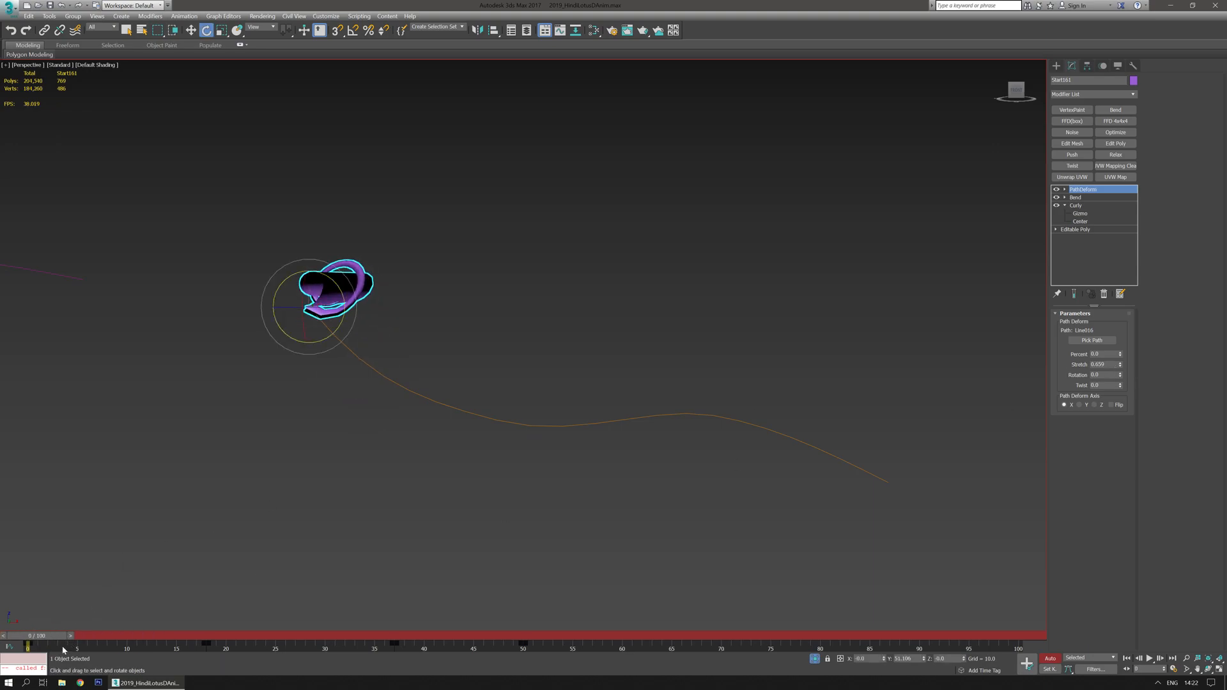
drag(63, 636, 543, 623)
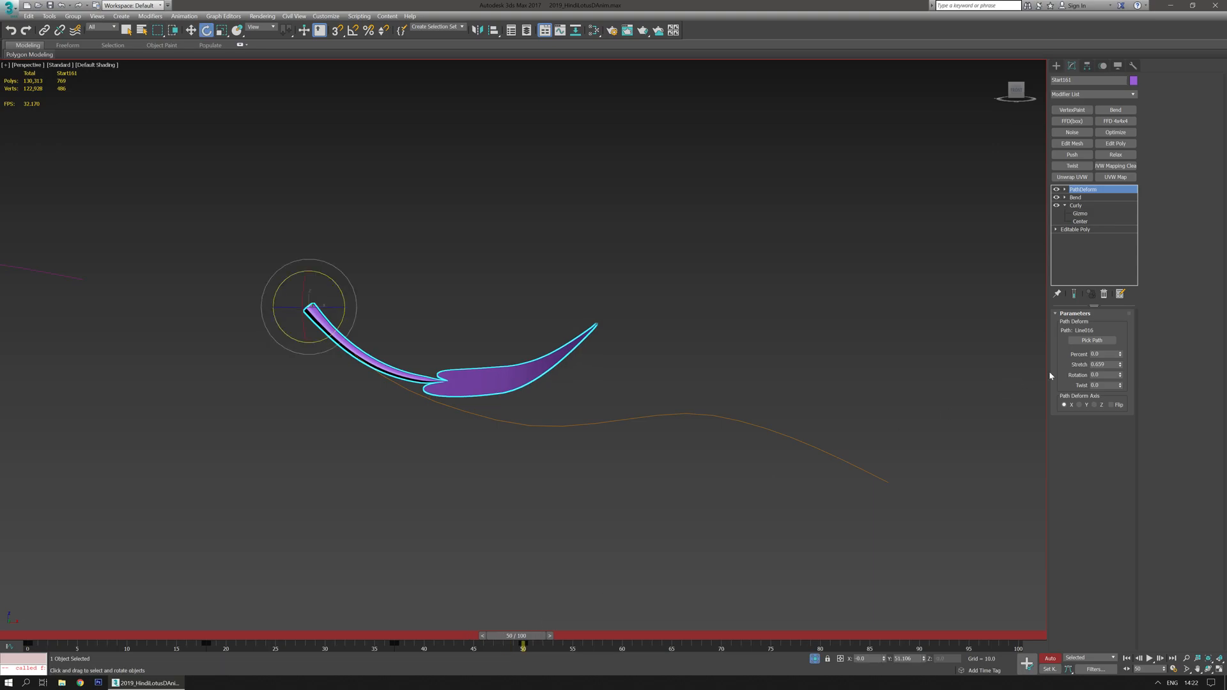
drag(1120, 368, 1118, 352)
alt+middle_drag(704, 498, 719, 504)
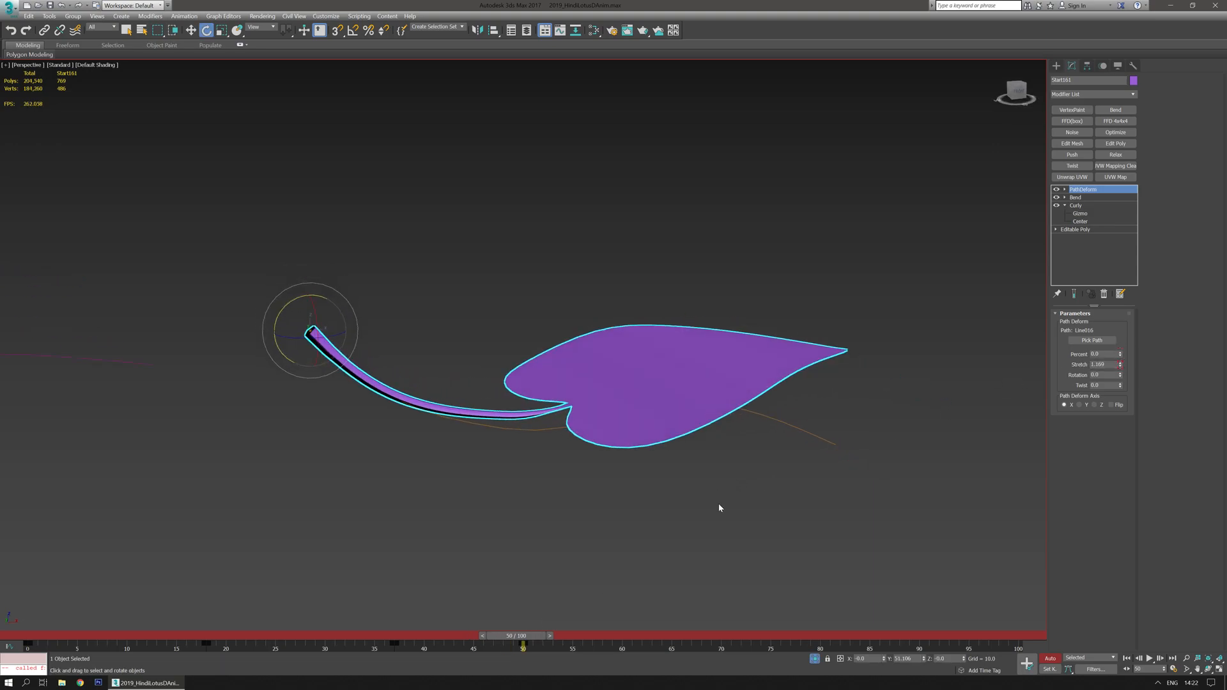
drag(516, 639, 5, 540)
key(e)
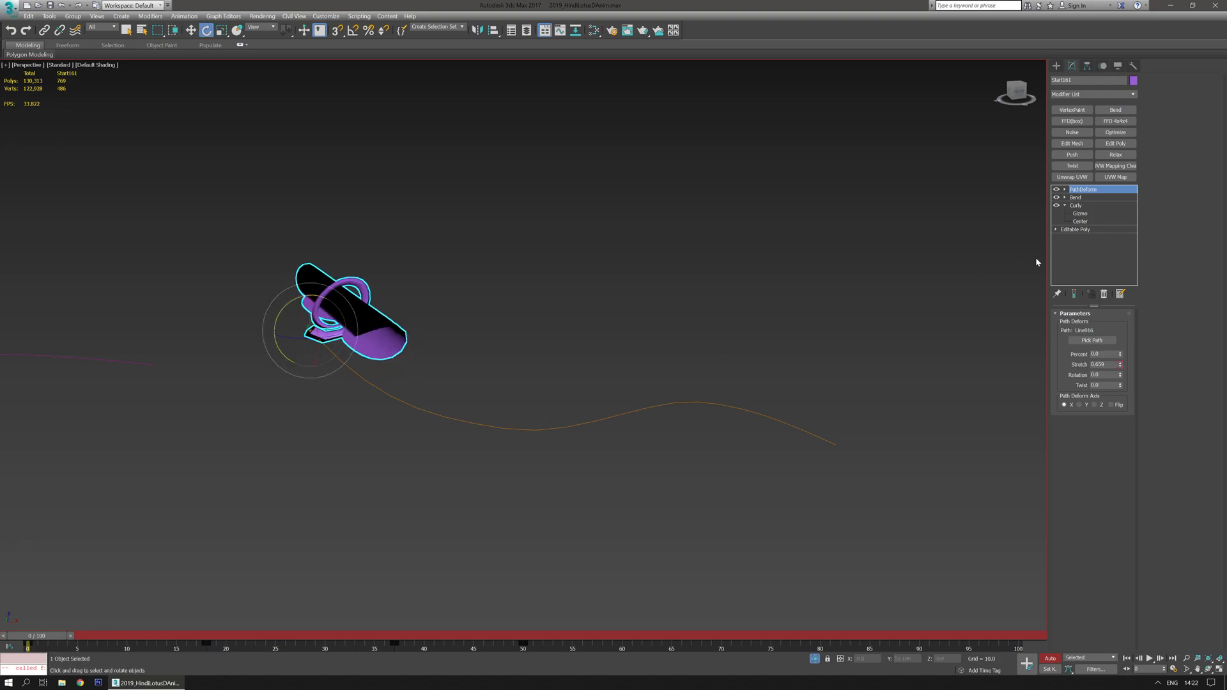
- Add a Dimension scale modifier on top of the leaf's modifier stack
click(1133, 96)
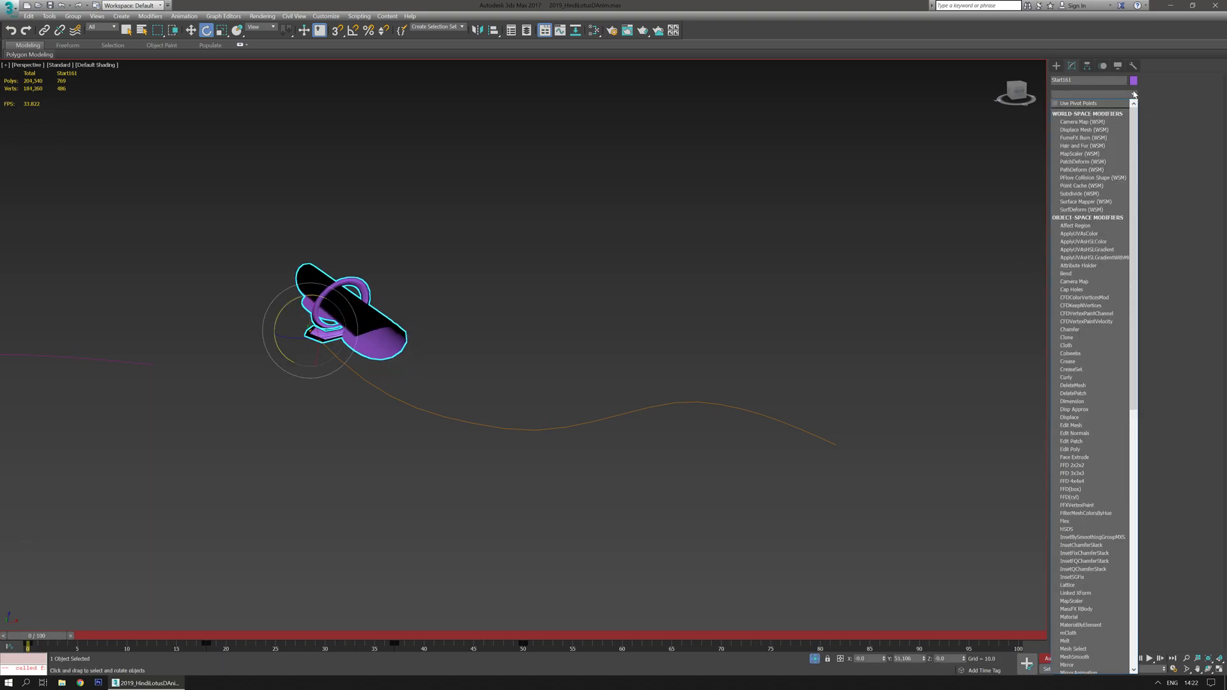
click(1071, 401)
alt+middle_drag(457, 476, 594, 473)
- Adjust the Dimension modifier's X scale at frame 25
drag(32, 636, 275, 636)
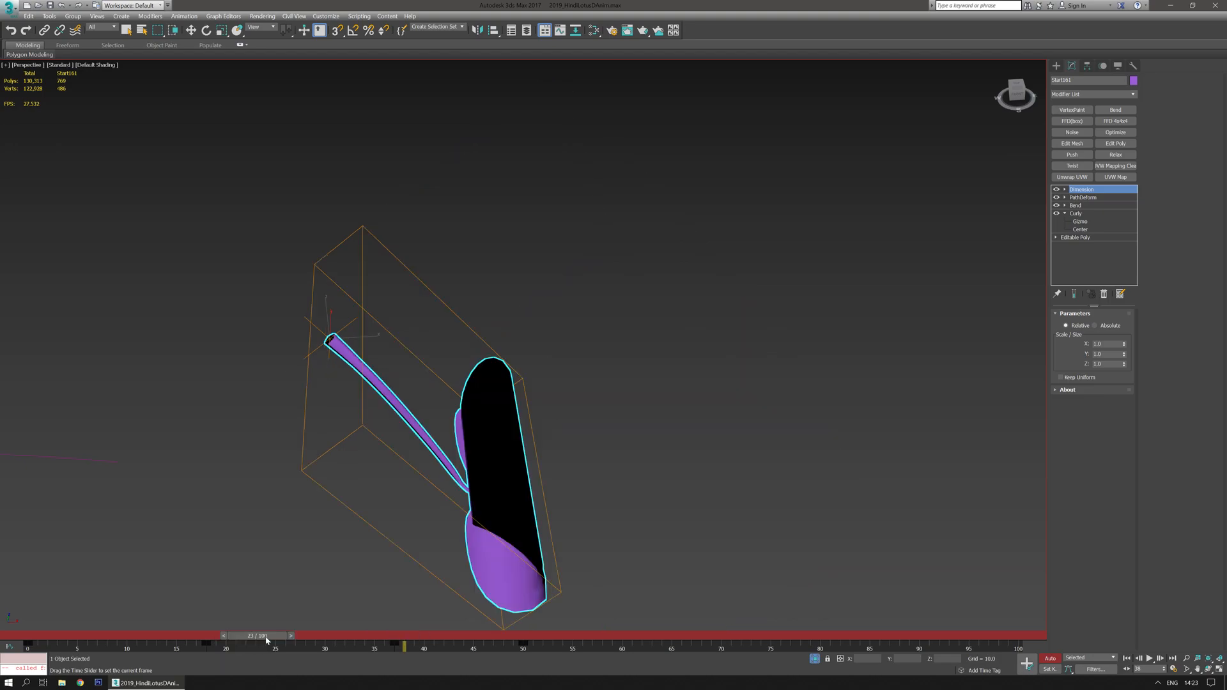
key(e)
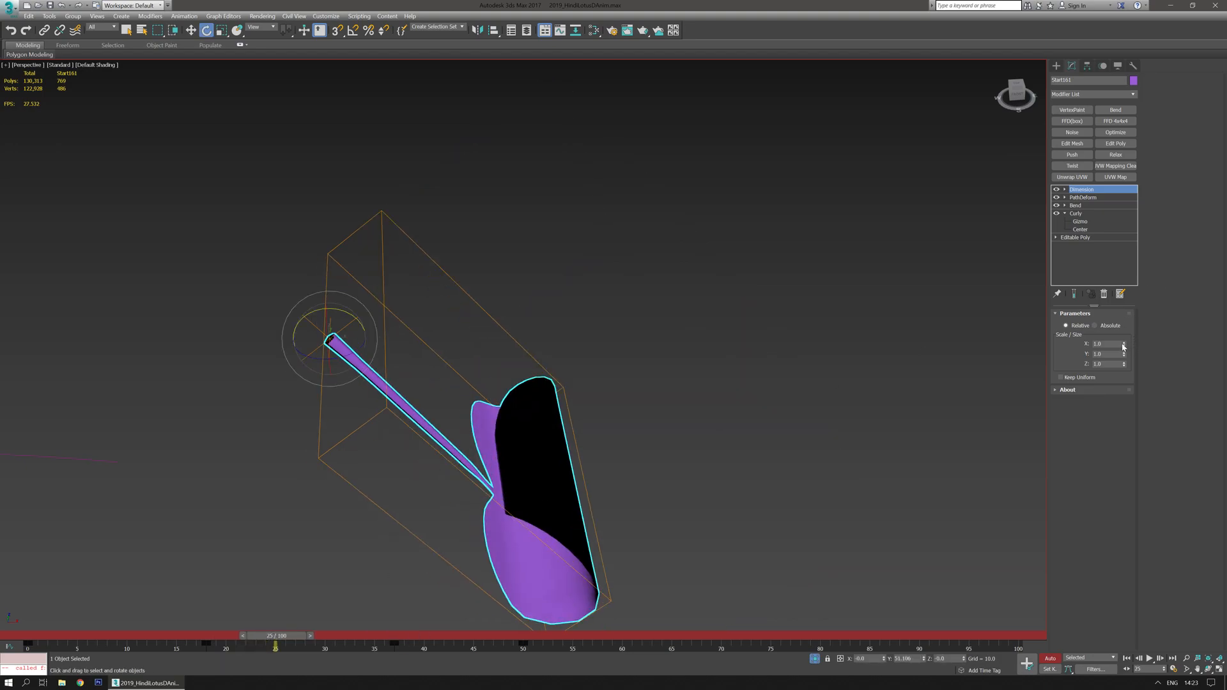
drag(1125, 345, 1124, 371)
- Set the Dimension modifier's Y scale to about 0.2 at frame 0
drag(264, 637, 23, 637)
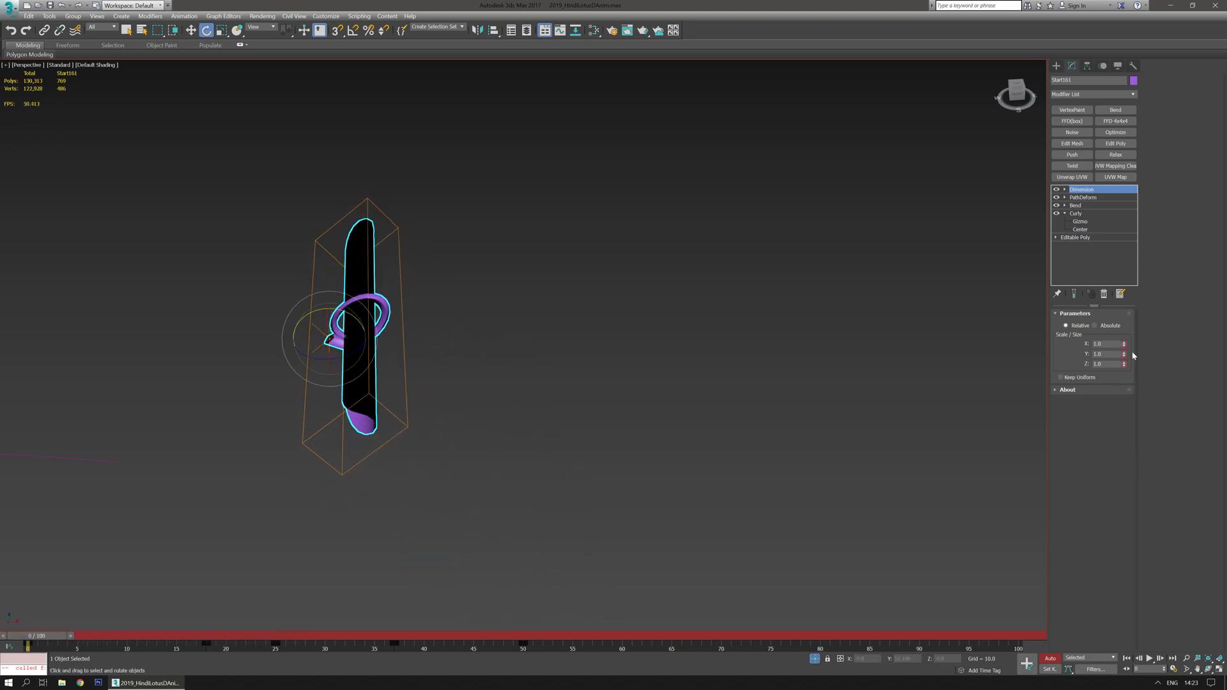
drag(1124, 354, 1118, 359)
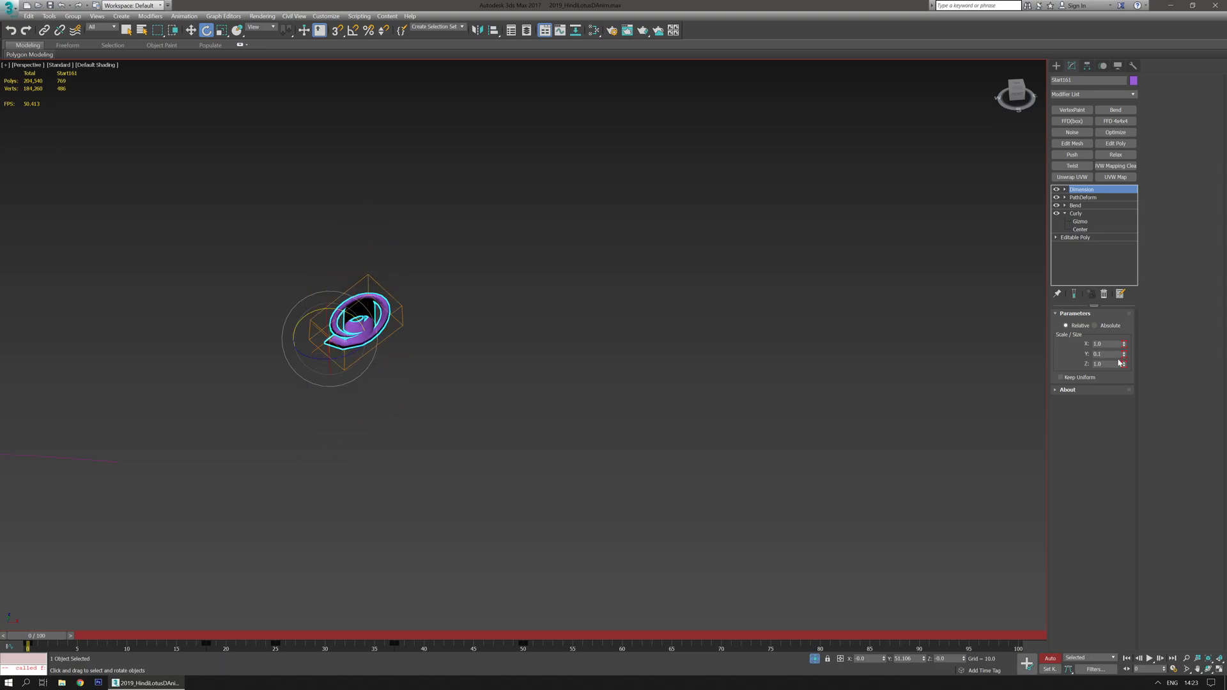
- Deselect the leaf and turn off Auto Key
drag(60, 637, 26, 578)
key(e)
click(1056, 66)
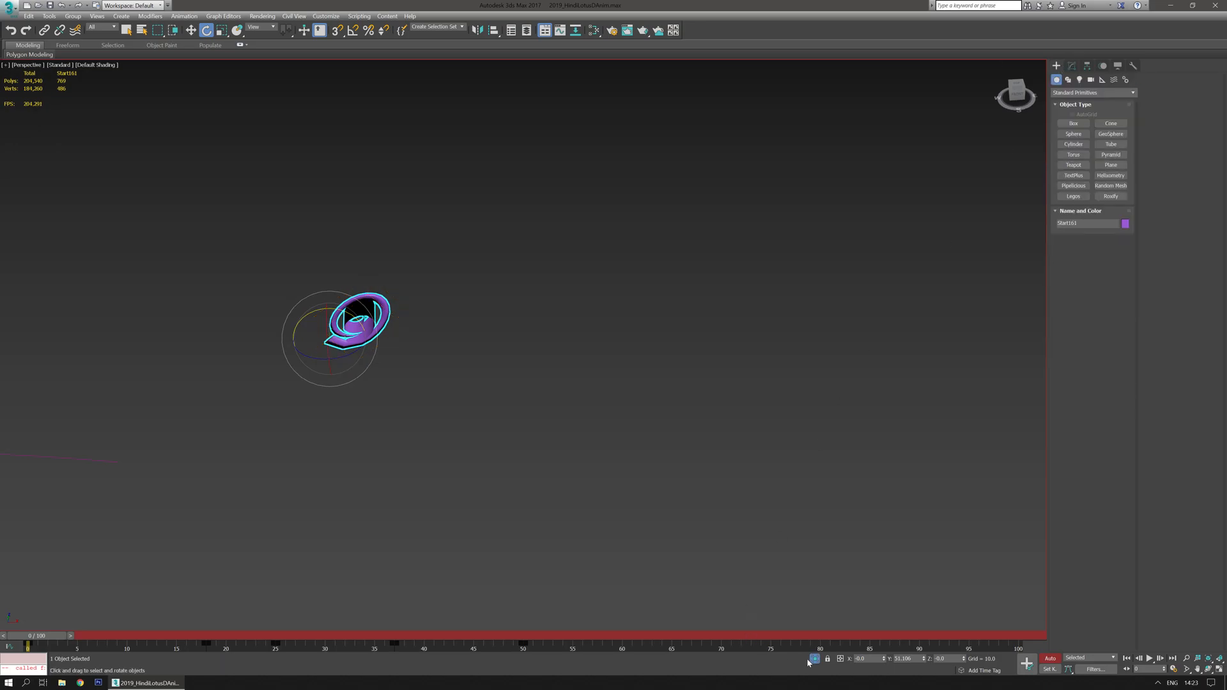
scroll(765, 441, down, 5)
scroll(643, 538, down, 2)
scroll(678, 515, up, 2)
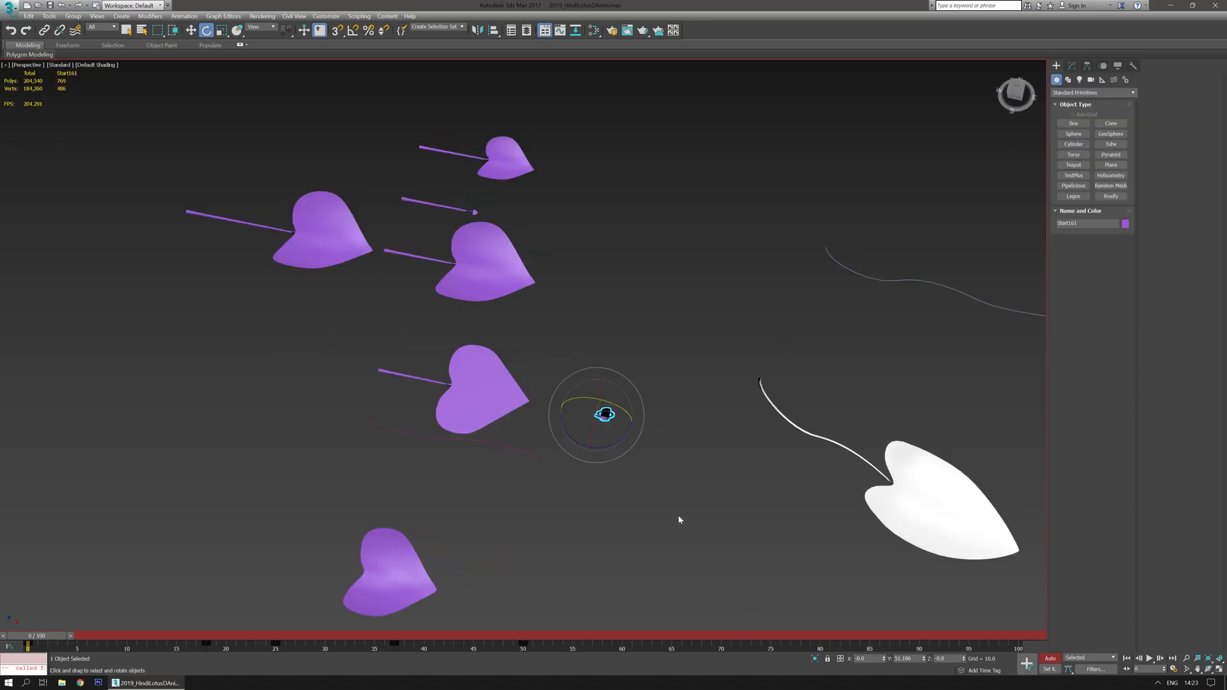
click(677, 515)
scroll(678, 515, down, 2)
scroll(677, 515, down, 3)
click(1050, 658)
- Region-select the lotus roots and the box beneath the flower
alt+middle_drag(726, 545, 507, 439)
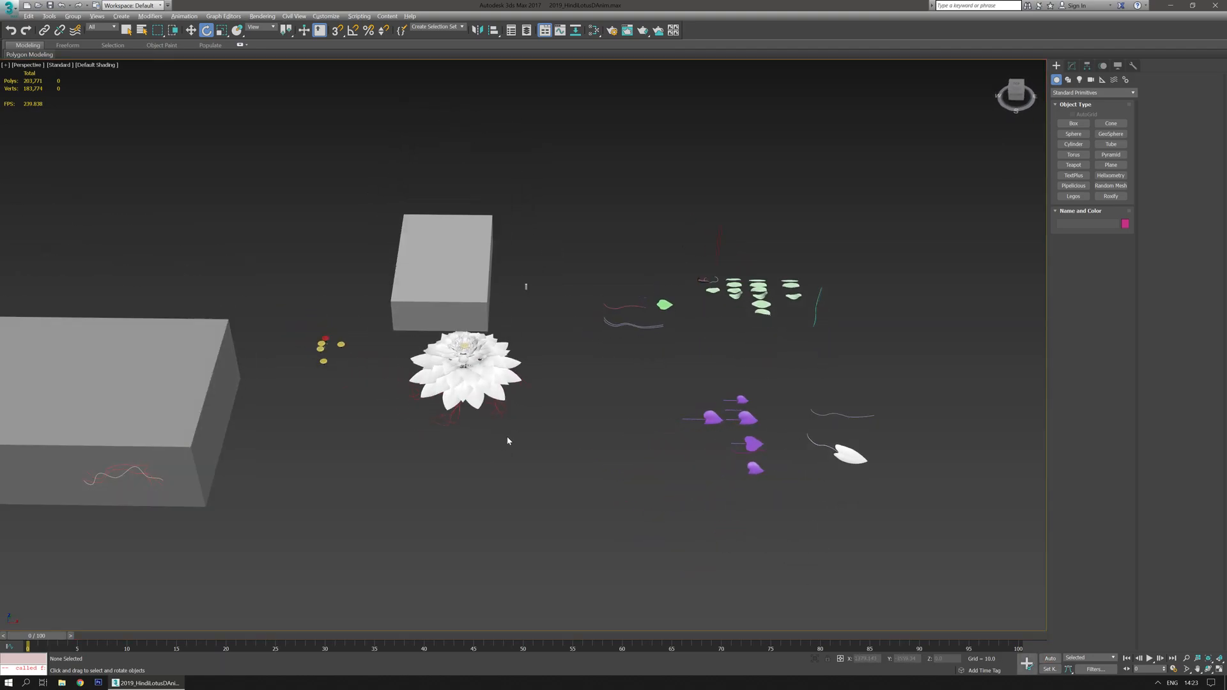
scroll(496, 397, up, 3)
middle_drag(485, 394, 612, 515)
drag(610, 473, 526, 389)
click(812, 659)
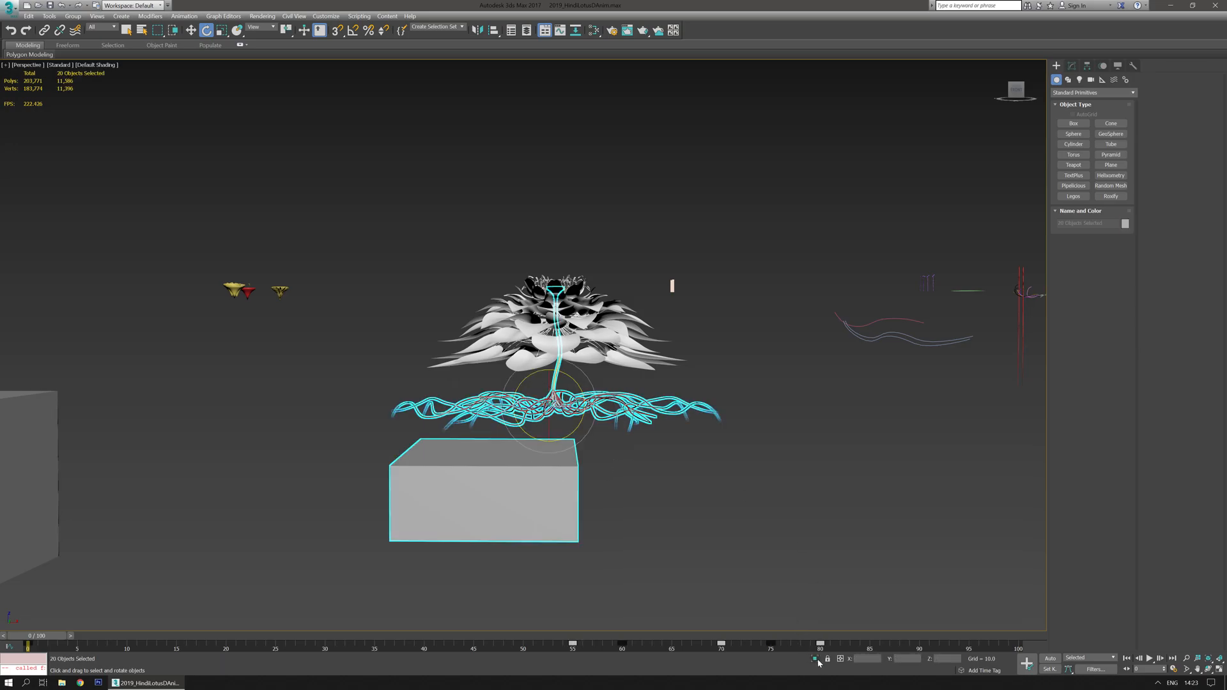
- Orbit and zoom around the lotus flower and its roots to examine them
alt+middle_drag(635, 414, 634, 428)
scroll(633, 434, down, 5)
mouse_move(625, 471)
alt+middle_down()
mouse_move(624, 441)
mouse_move(629, 467)
alt+middle_up()
scroll(626, 472, up, 5)
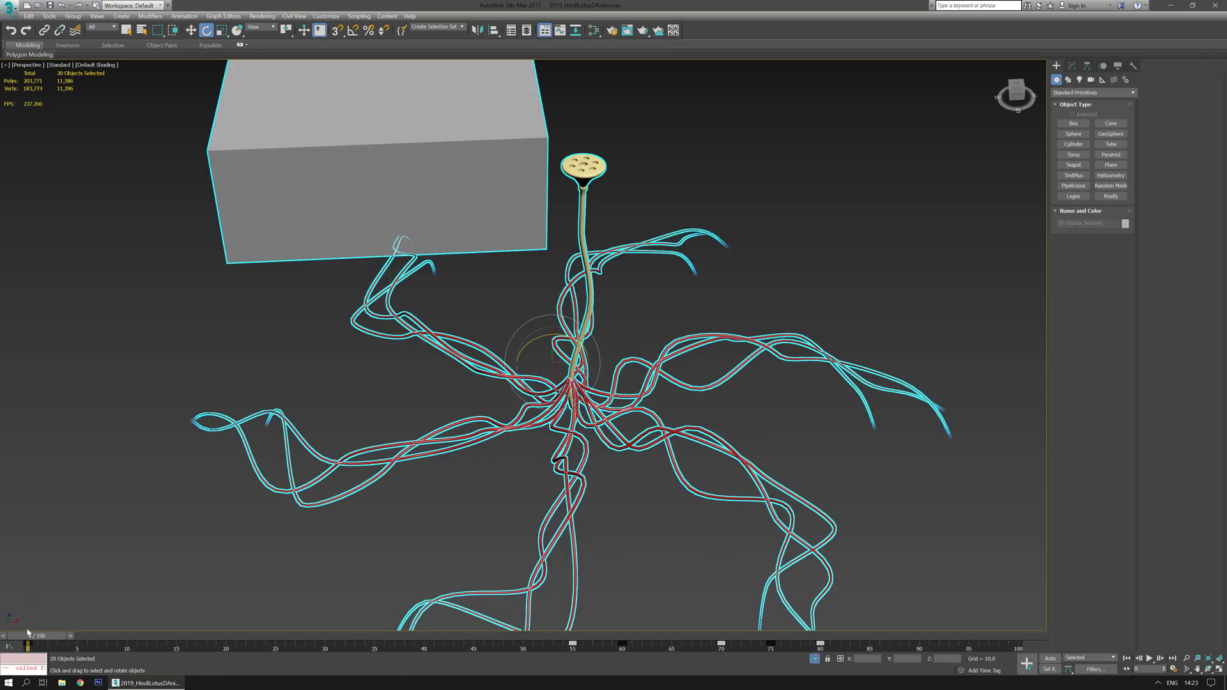
drag(41, 637, 34, 515)
key(e)
click(814, 658)
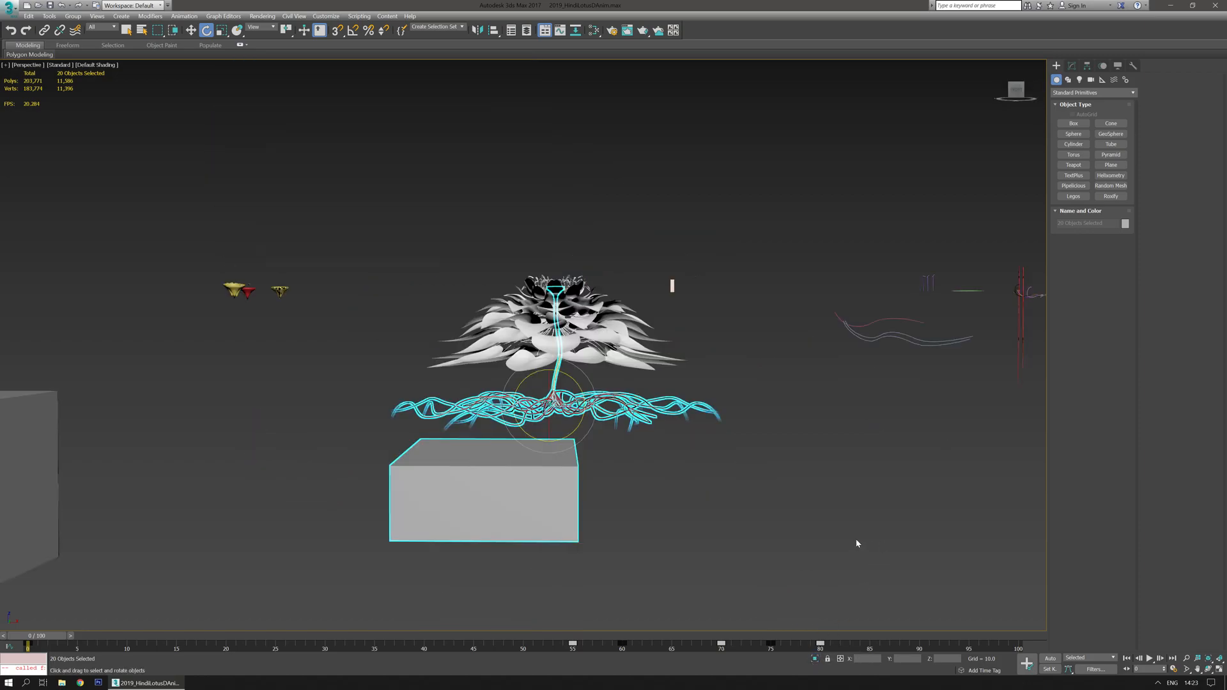
alt+middle_drag(756, 520, 293, 422)
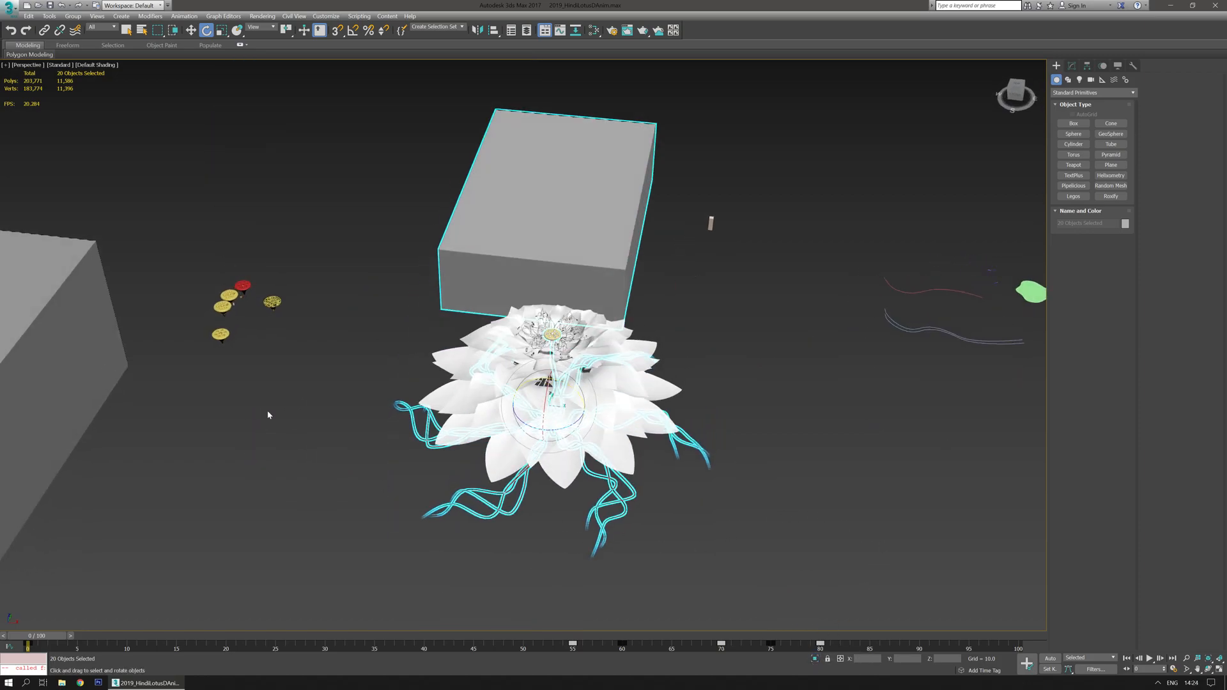
alt+middle_drag(730, 424, 753, 449)
scroll(710, 509, up, 4)
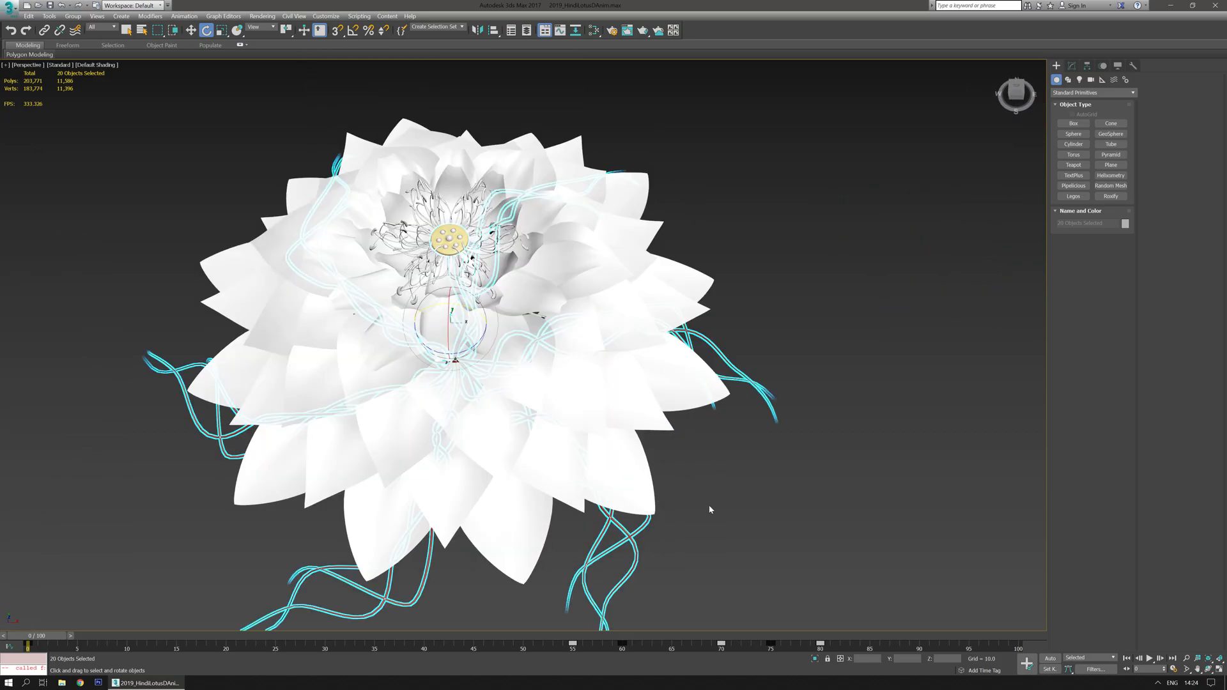
scroll(562, 362, down, 3)
alt+middle_drag(562, 363, 562, 400)
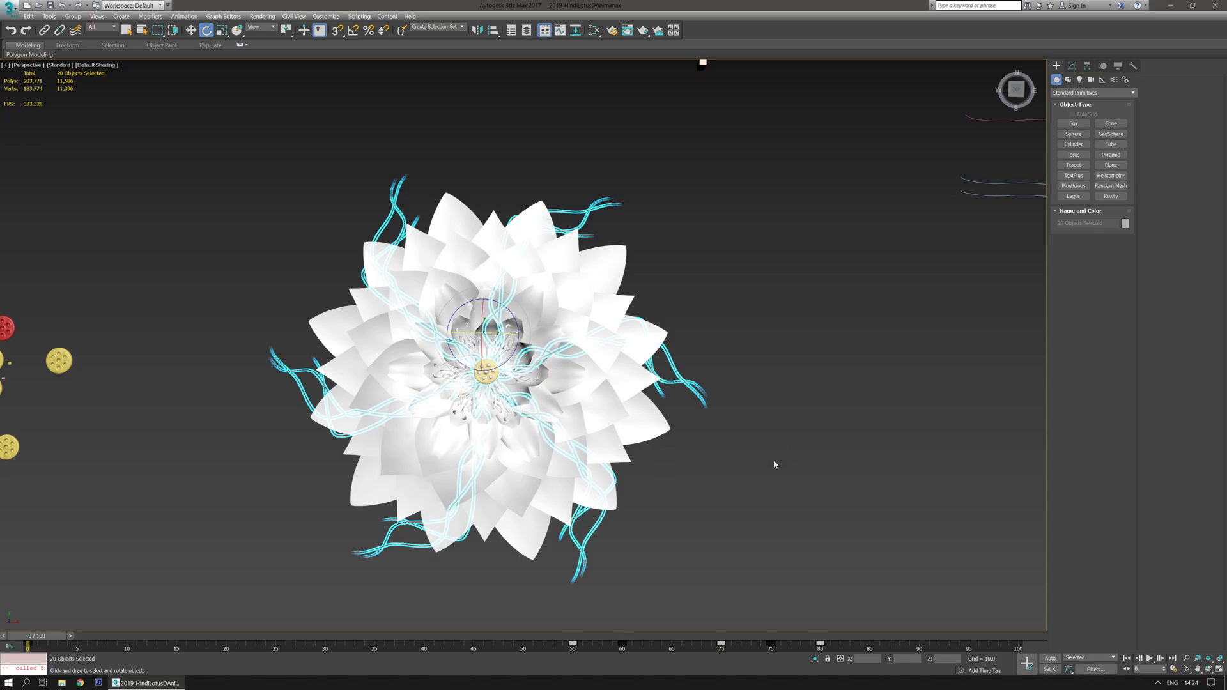
middle_drag(677, 508, 796, 475)
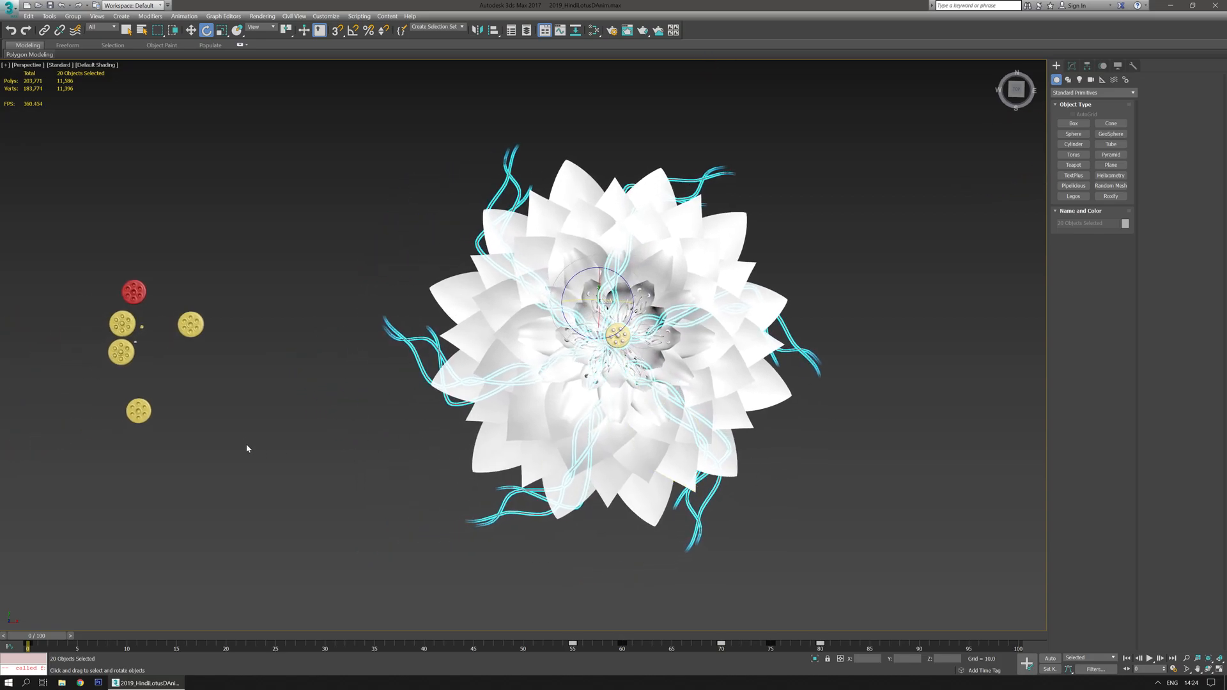
middle_drag(246, 448, 353, 427)
scroll(326, 366, up, 3)
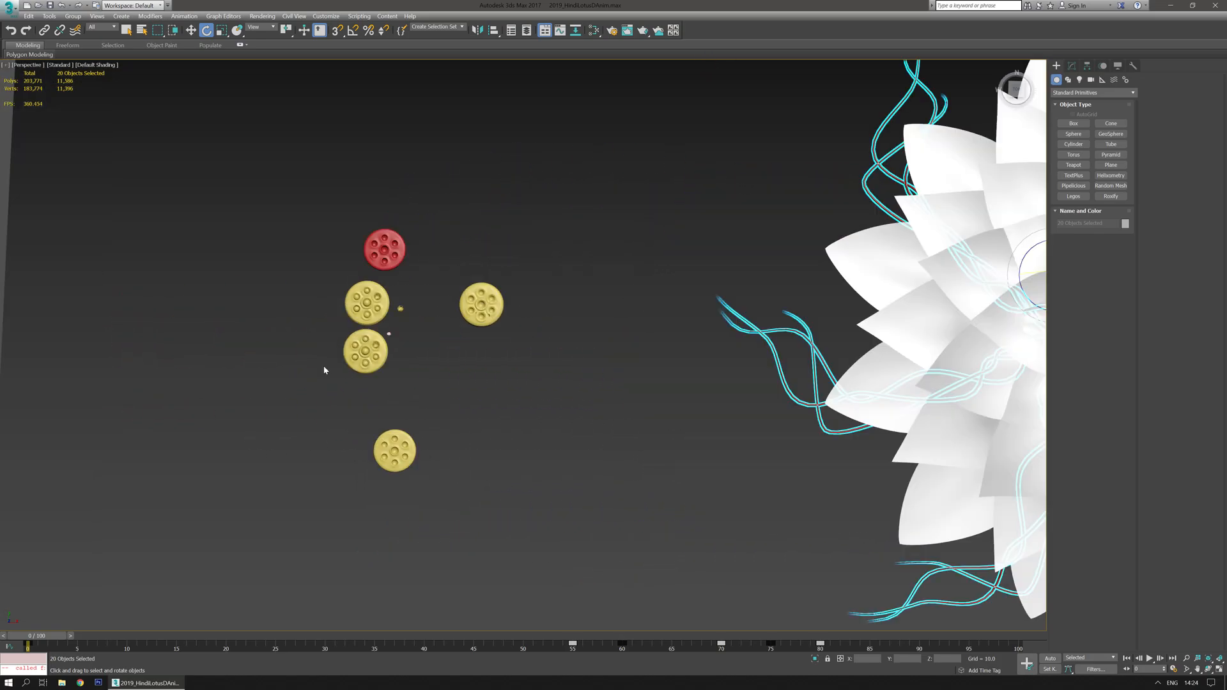
- Select a yellow seed pod core and clone it as a copy beside the others
click(365, 351)
key(z)
alt+middle_drag(792, 521, 1077, 543)
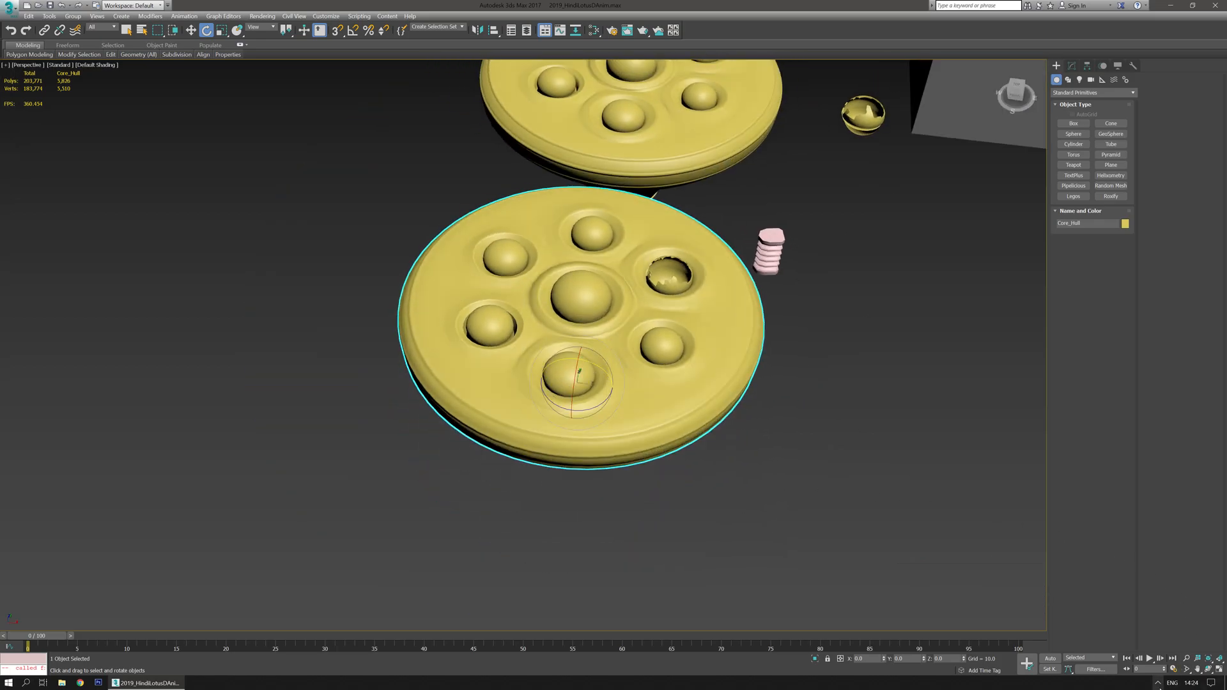
click(1158, 682)
alt+middle_drag(814, 469, 784, 502)
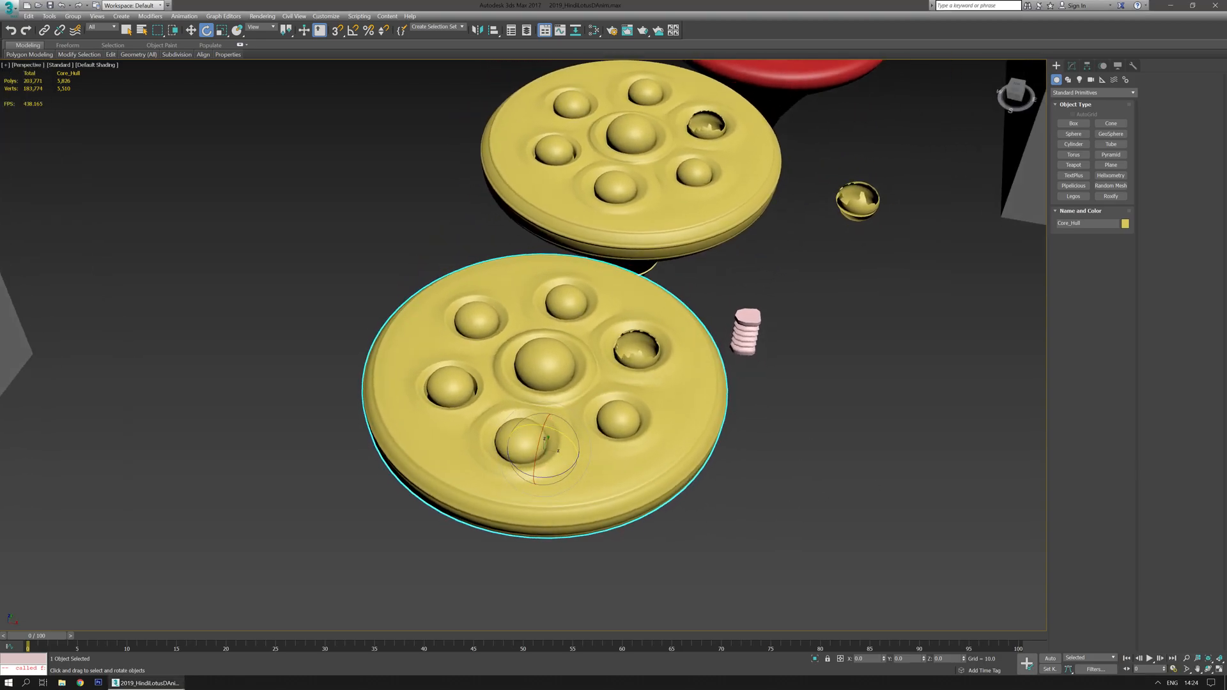
alt+middle_drag(752, 437, 503, 502)
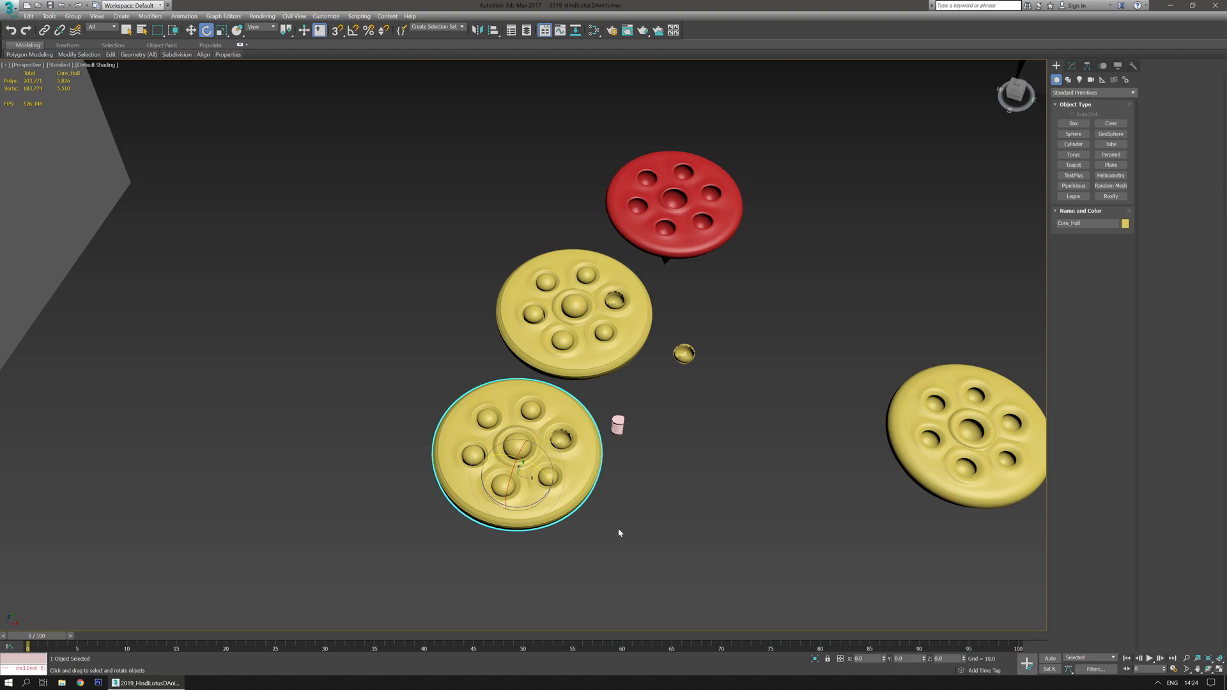
scroll(619, 530, down, 3)
scroll(613, 508, up, 3)
middle_drag(608, 519, 593, 508)
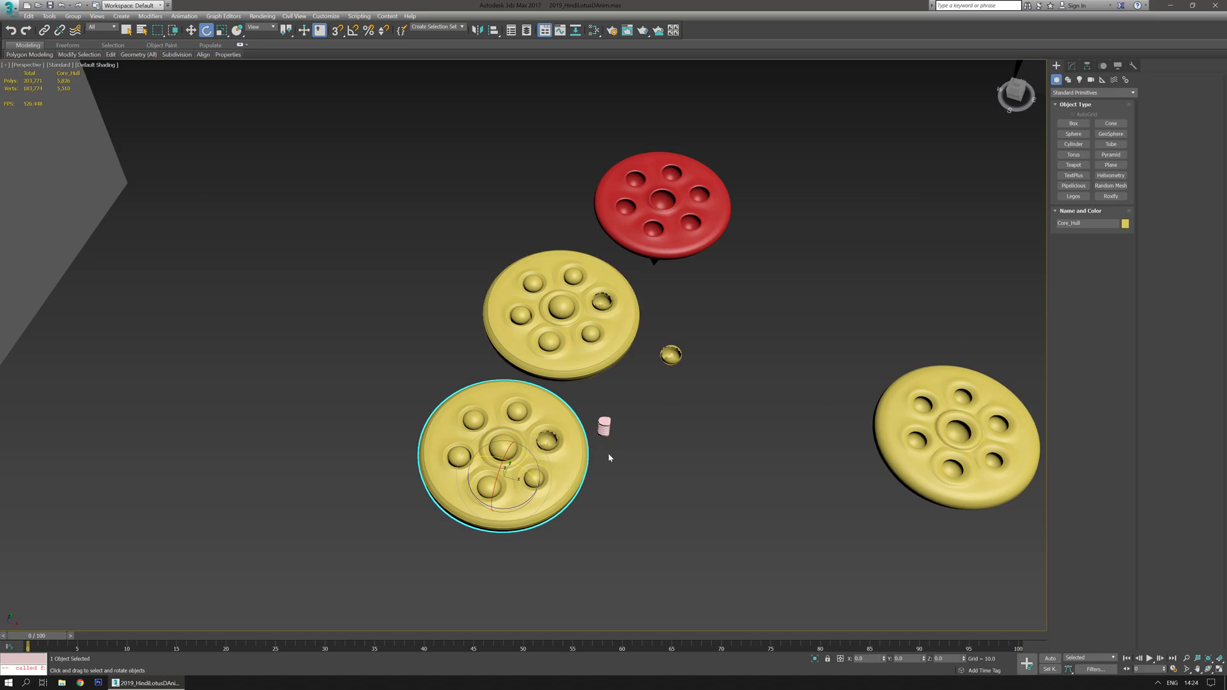
scroll(609, 454, down, 2)
middle_drag(721, 507, 616, 383)
click(688, 382)
- Orbit and zoom around the lotus flower and the seed pod cores to examine their placement
scroll(614, 479, down, 4)
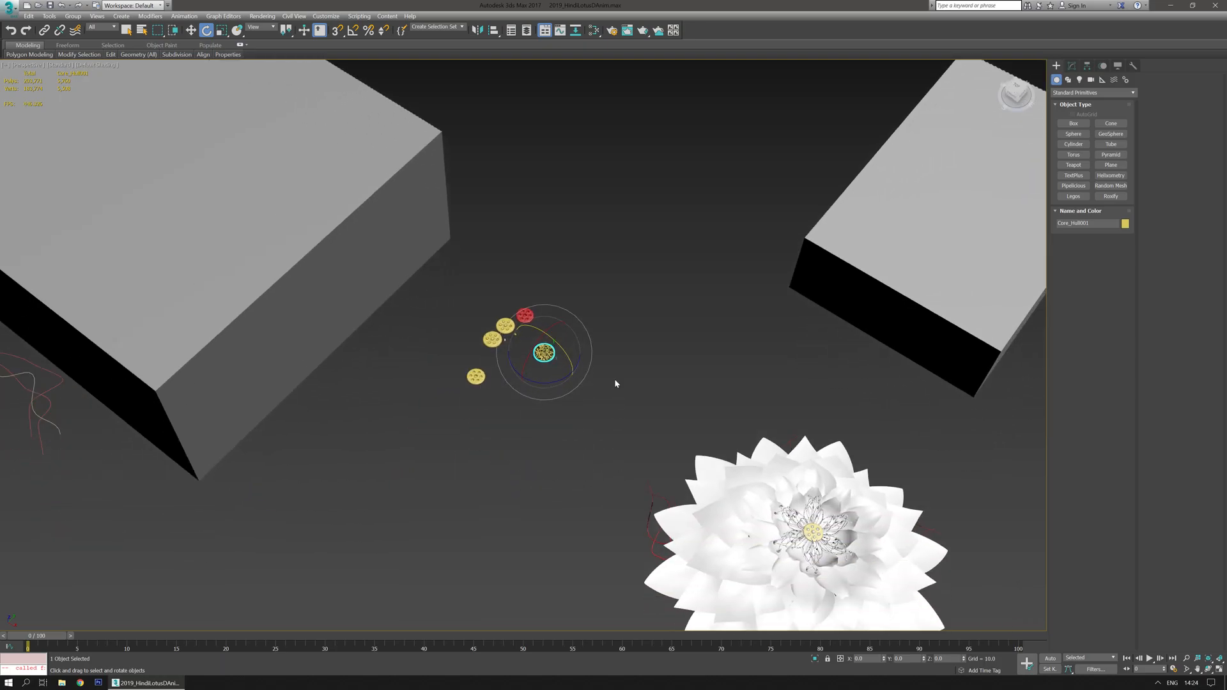
scroll(503, 356, up, 2)
scroll(504, 357, up, 4)
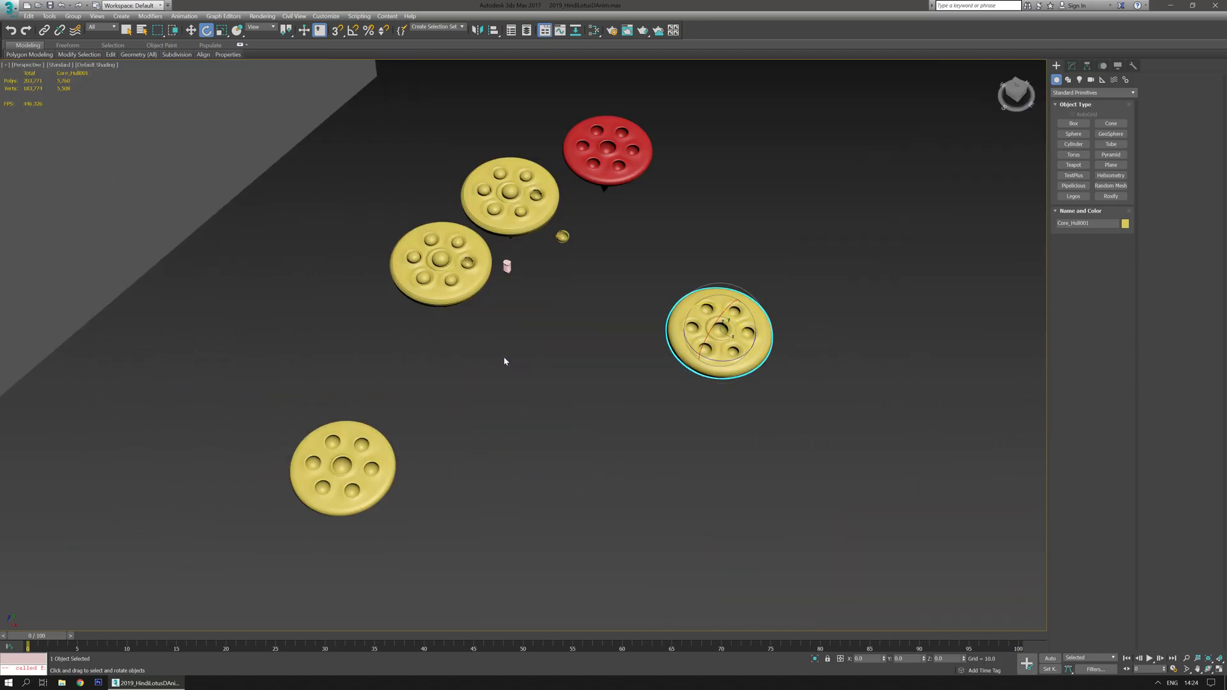
scroll(504, 356, down, 5)
middle_drag(697, 469, 448, 270)
scroll(516, 325, down, 2)
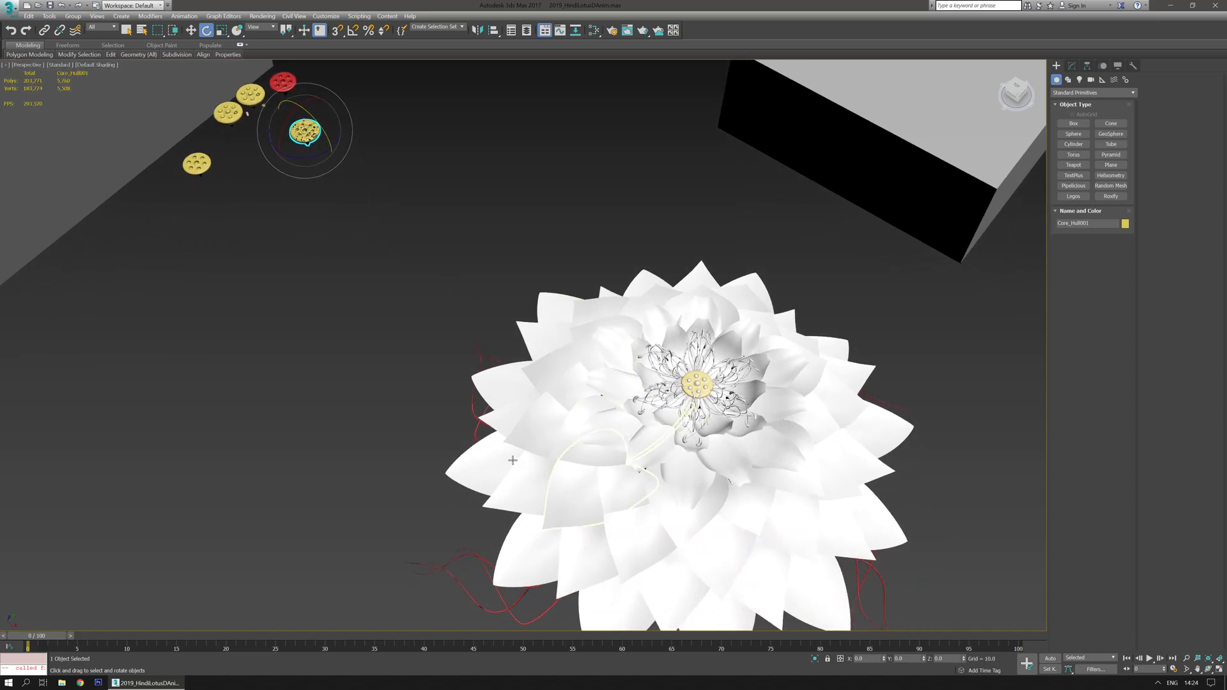
alt+middle_drag(403, 464, 351, 458)
mouse_move(599, 381)
alt+middle_down()
mouse_move(576, 377)
mouse_move(584, 397)
alt+middle_up()
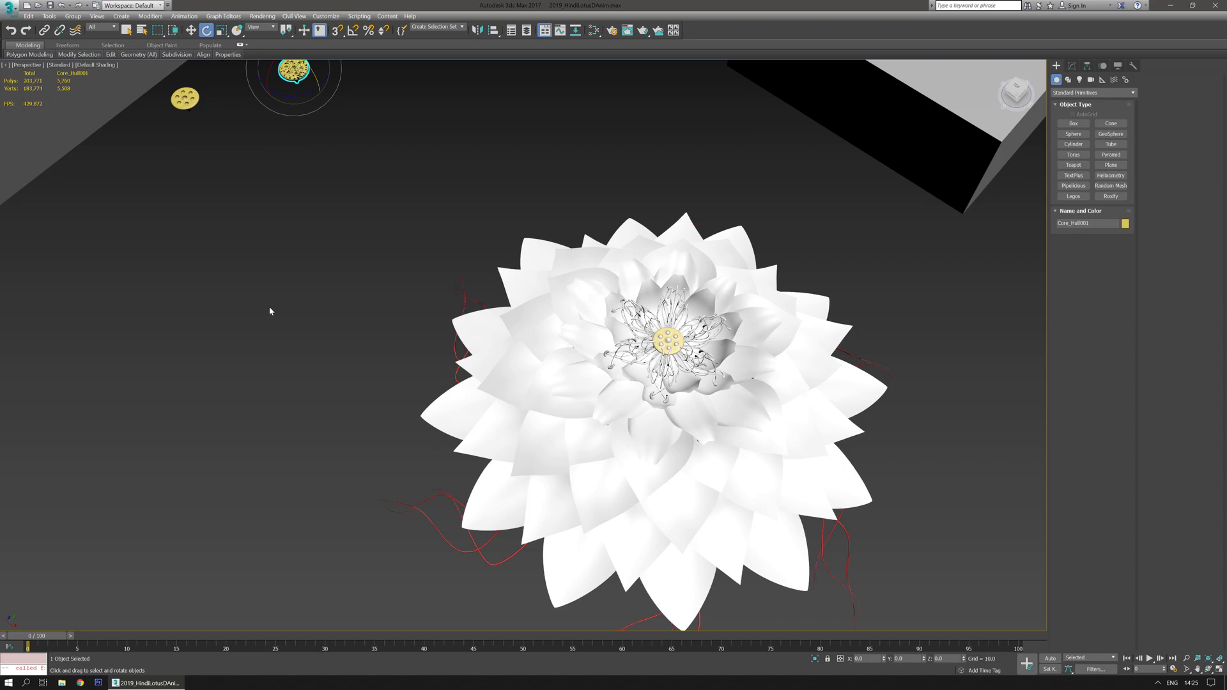
middle_drag(269, 308, 341, 438)
middle_drag(547, 441, 443, 320)
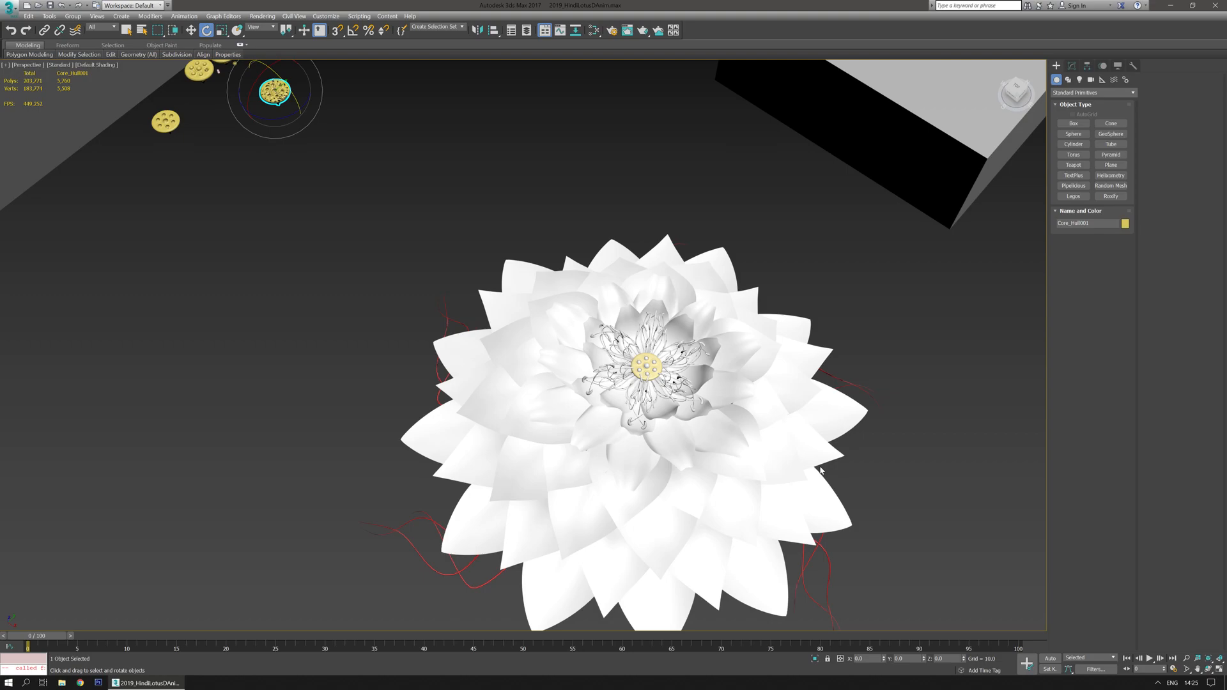
middle_drag(345, 536, 432, 386)
scroll(451, 392, down, 3)
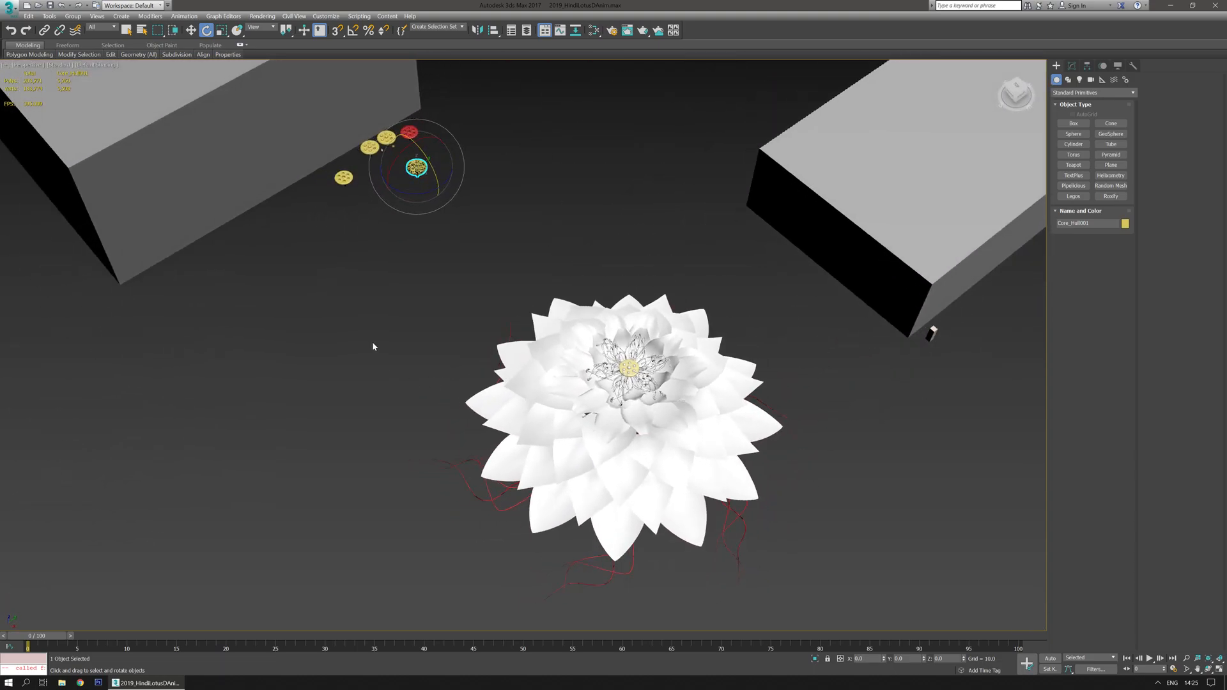
middle_drag(374, 346, 390, 366)
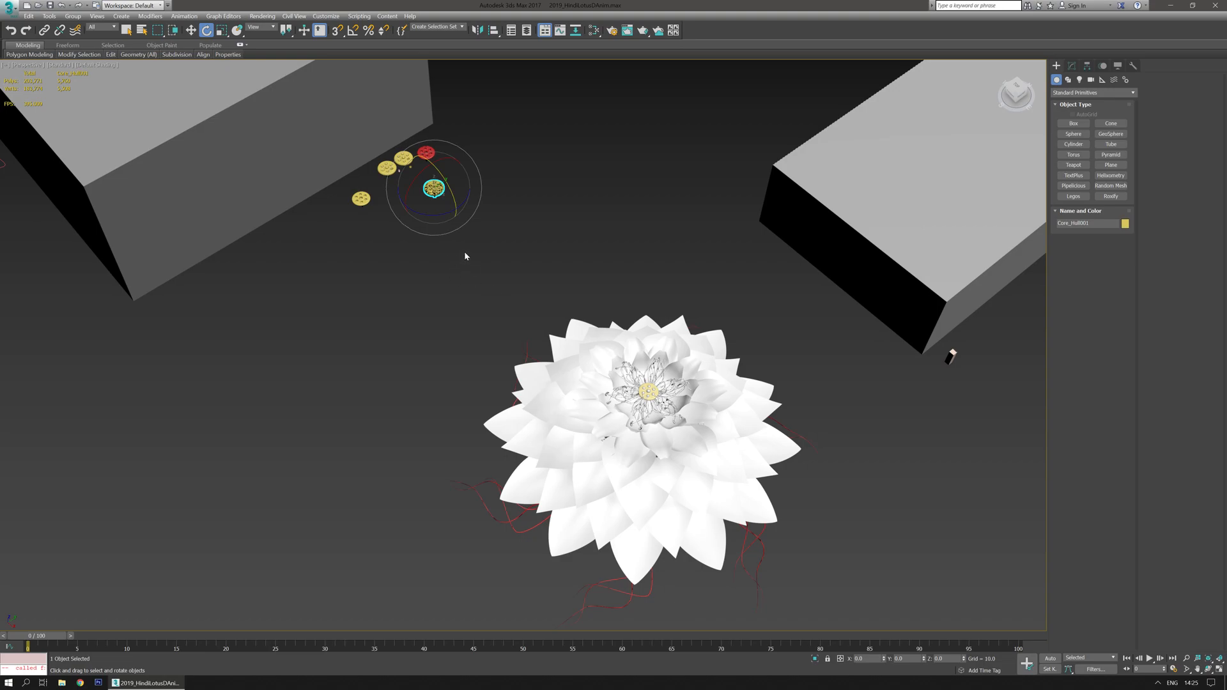
- Zoom in on the lotus flower's centre and orbit around the whole flower to inspect its central seed pod
scroll(466, 255, up, 2)
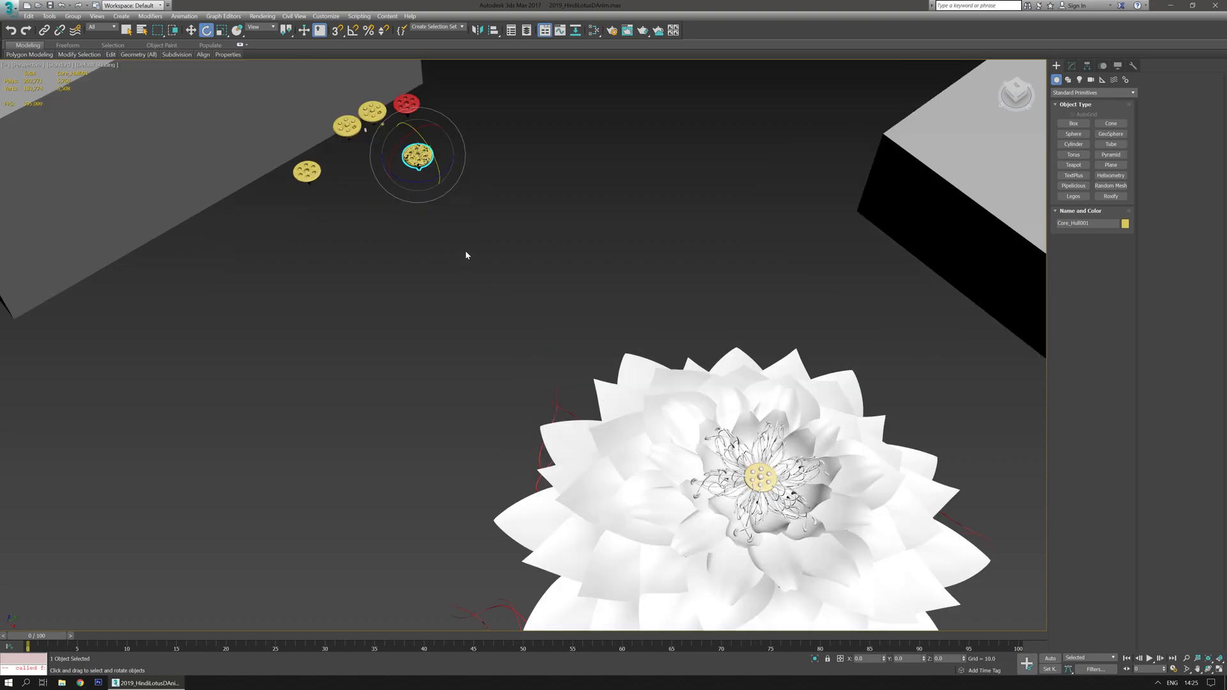
middle_drag(466, 255, 495, 257)
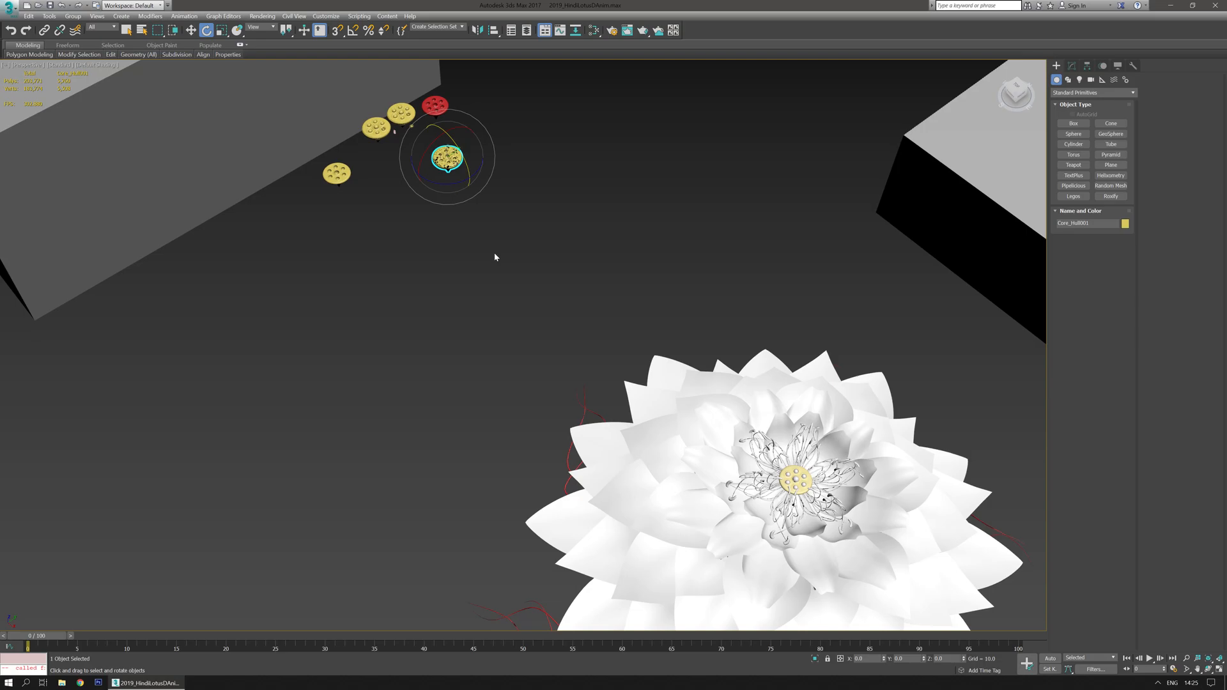
middle_drag(567, 383, 496, 313)
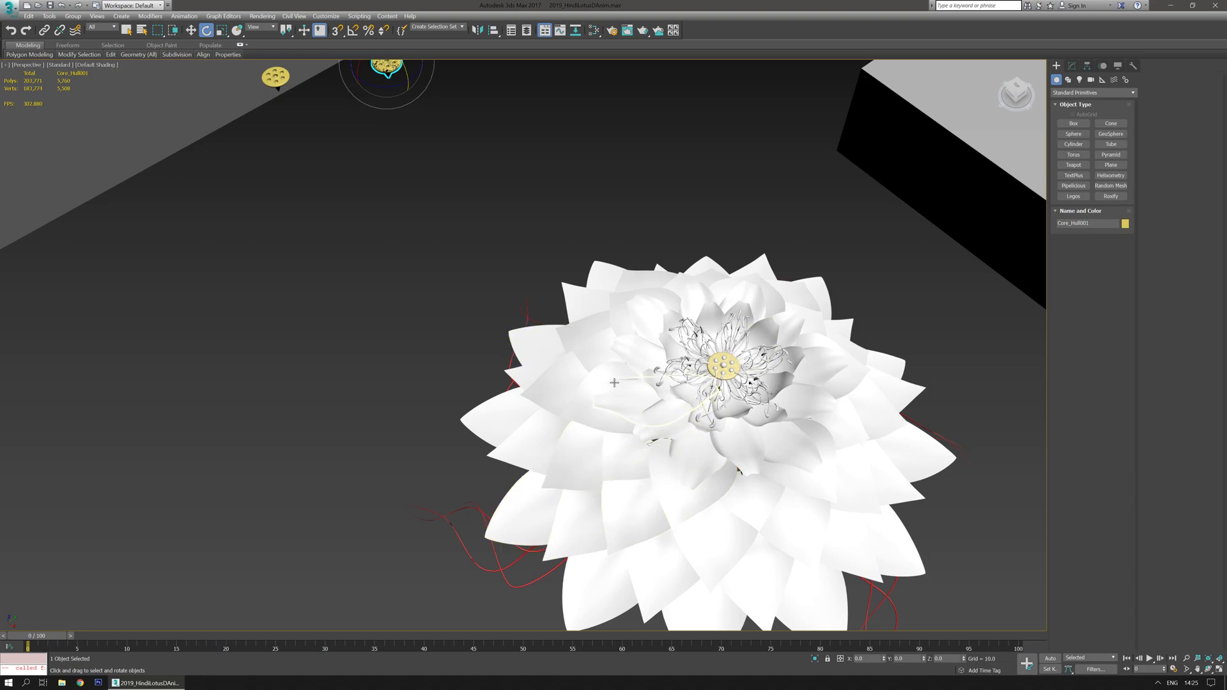
scroll(691, 397, up, 6)
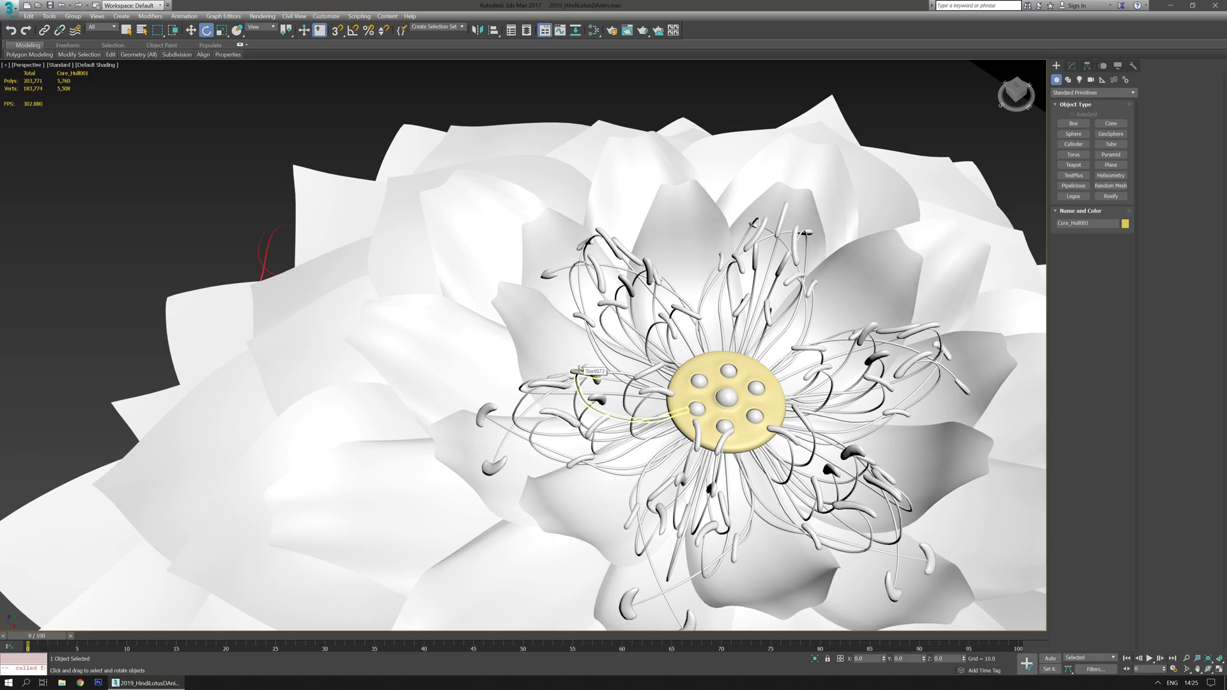
drag(723, 395, 619, 378)
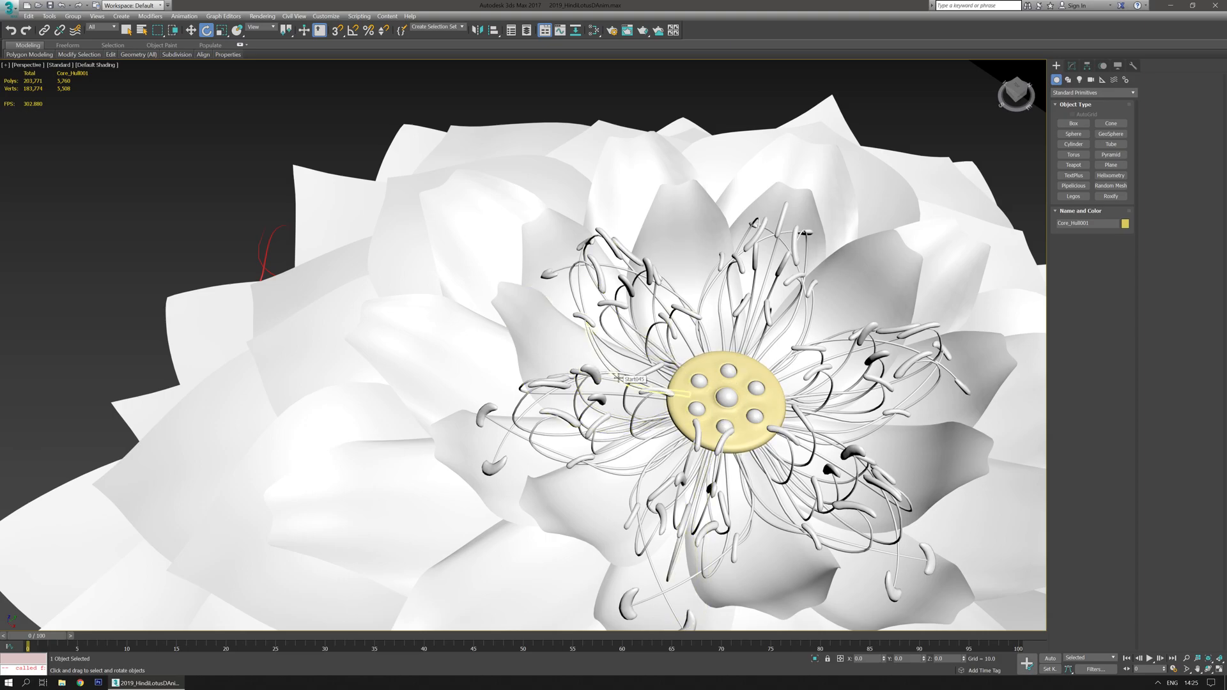
scroll(619, 378, down, 5)
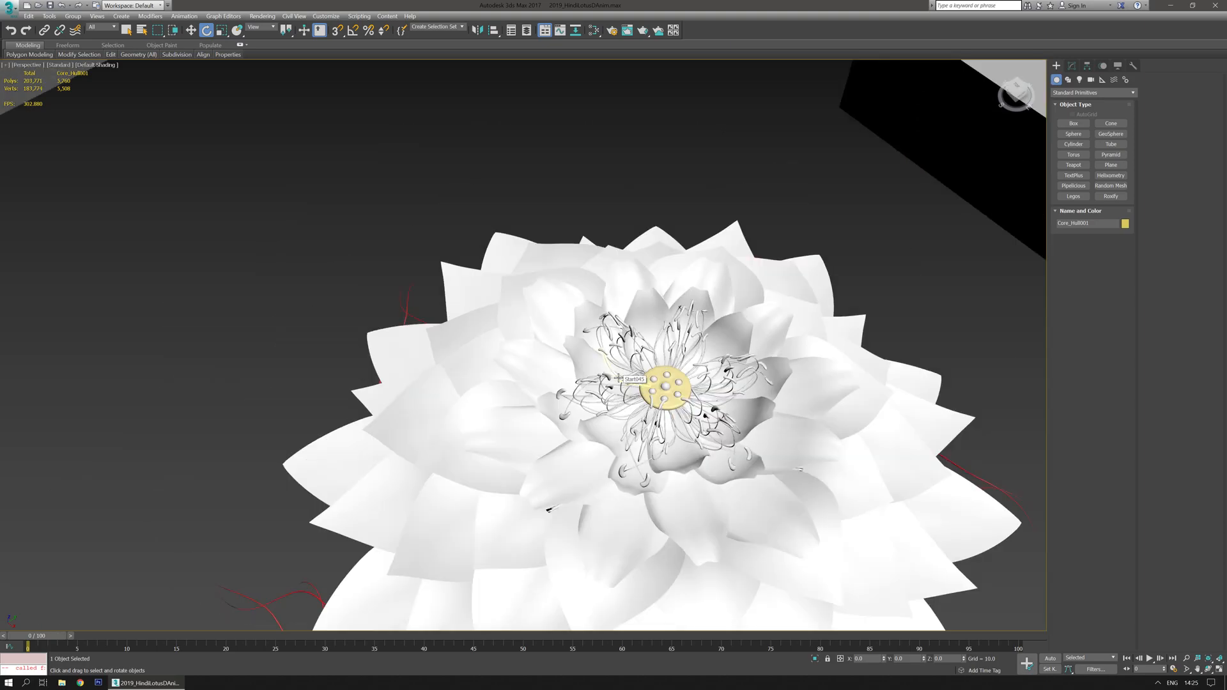
middle_drag(755, 480, 653, 326)
scroll(654, 326, down, 3)
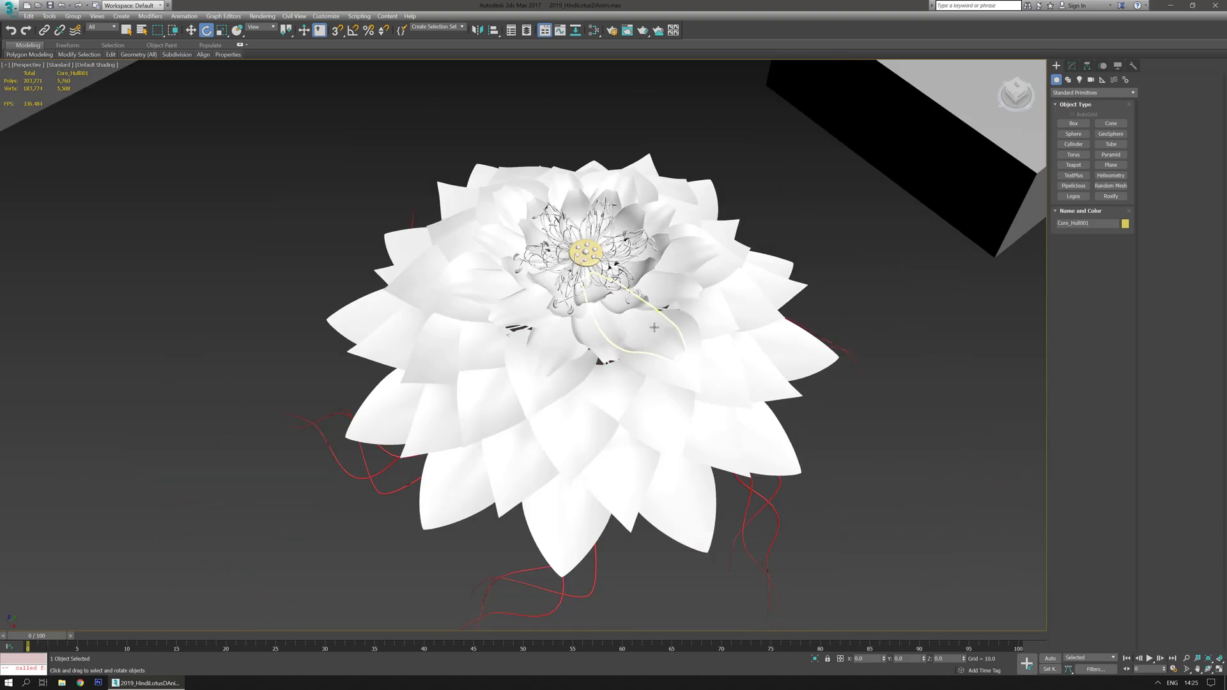
alt+middle_drag(922, 494, 876, 490)
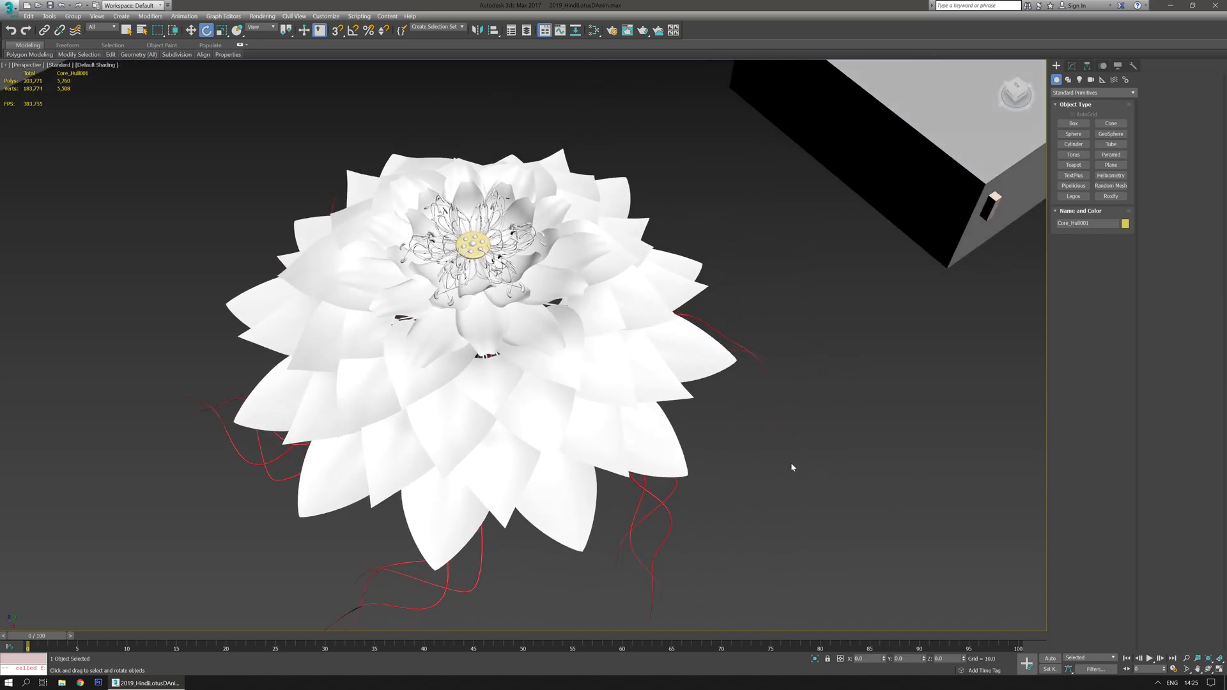
middle_drag(794, 465, 817, 466)
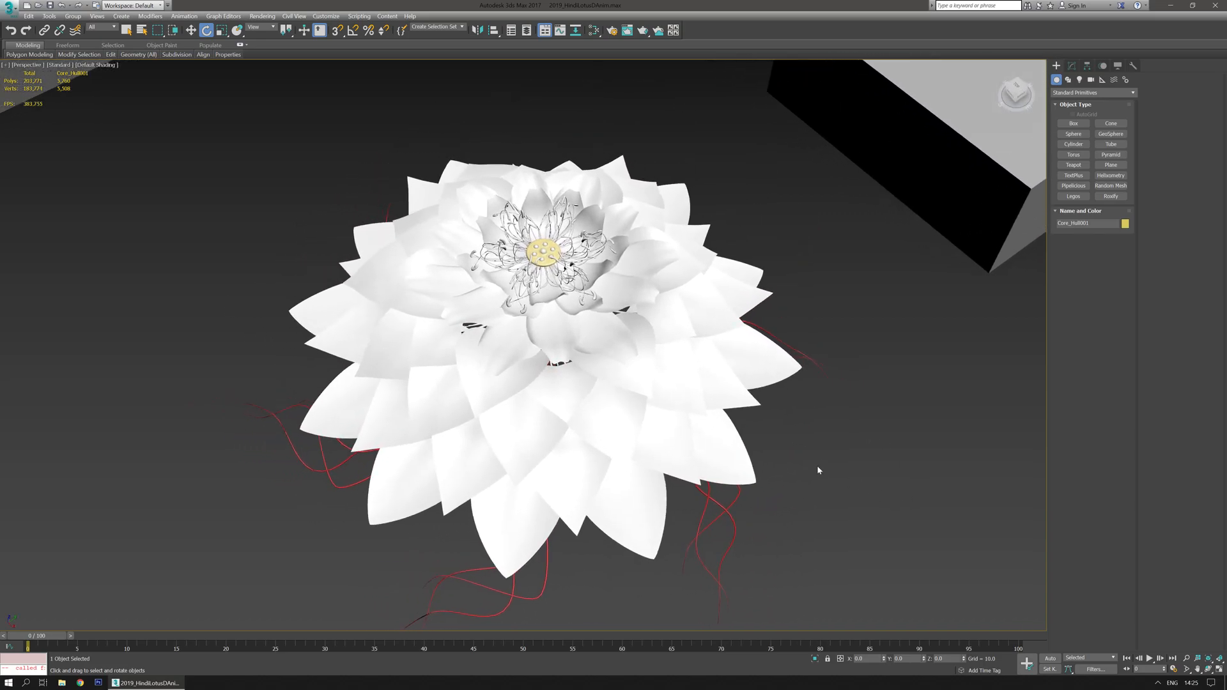